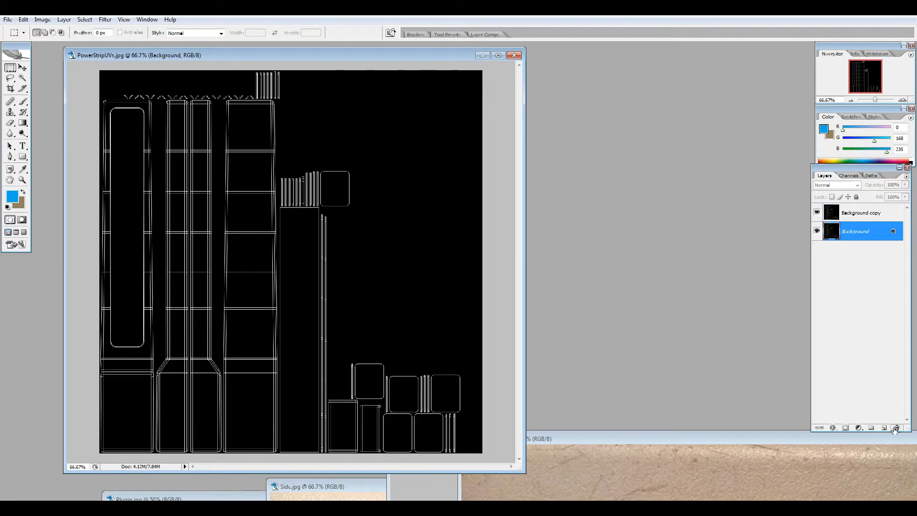
Step: Delete the original Background layer and rename the Background copy layer as UV's
left_click(437, 191)
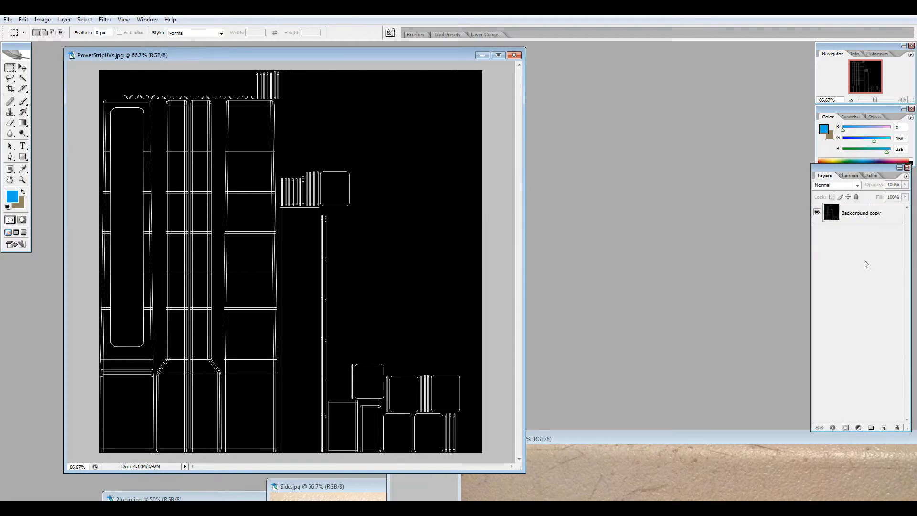
double_click(855, 213)
type("UV's")
key("Return")
left_click_drag(184, 63, 268, 68)
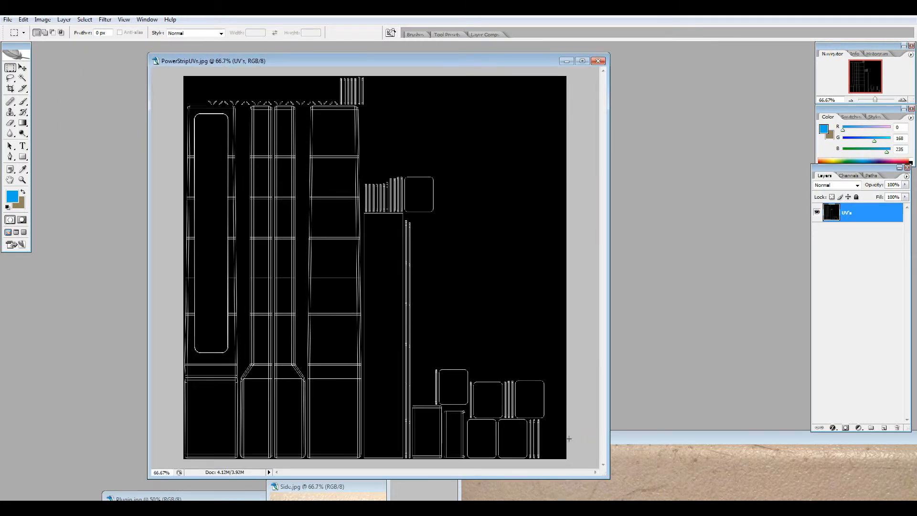
Step: Copy a large rectangular area from the middle of Background.jpg and minimize that image
left_click(614, 440)
left_click_drag(588, 438, 239, 121)
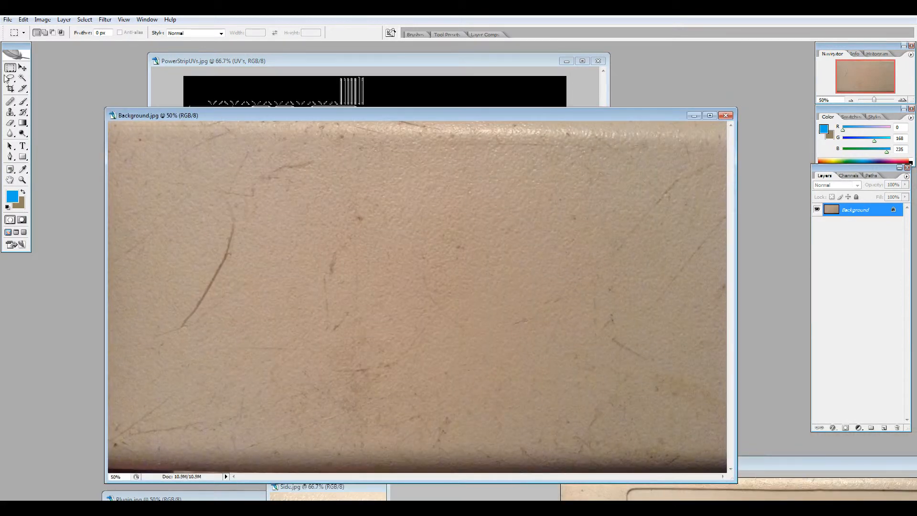
left_click(245, 105)
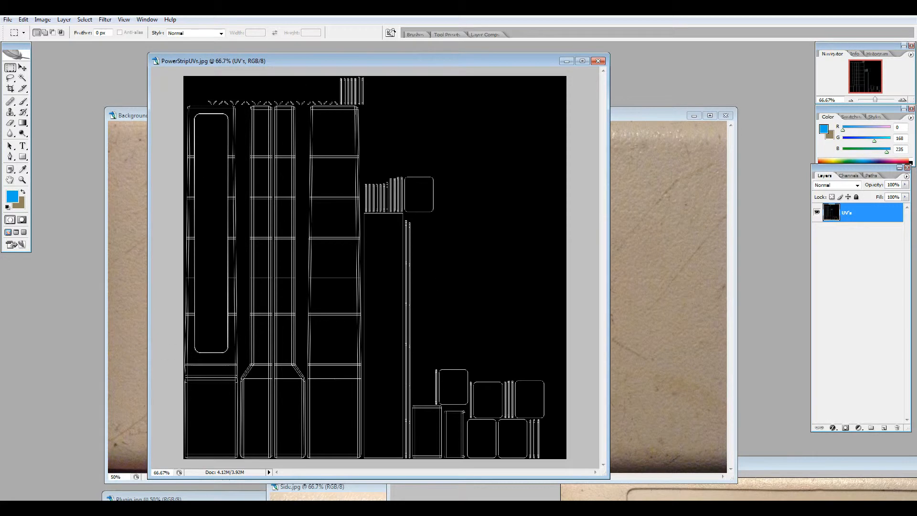
left_click(675, 262)
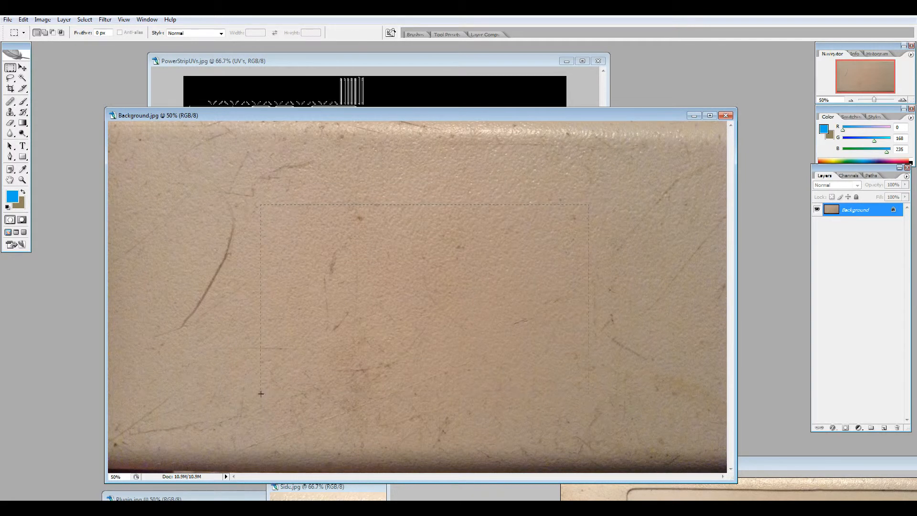
left_click_drag(253, 194, 349, 287)
left_click(253, 187)
left_click(694, 116)
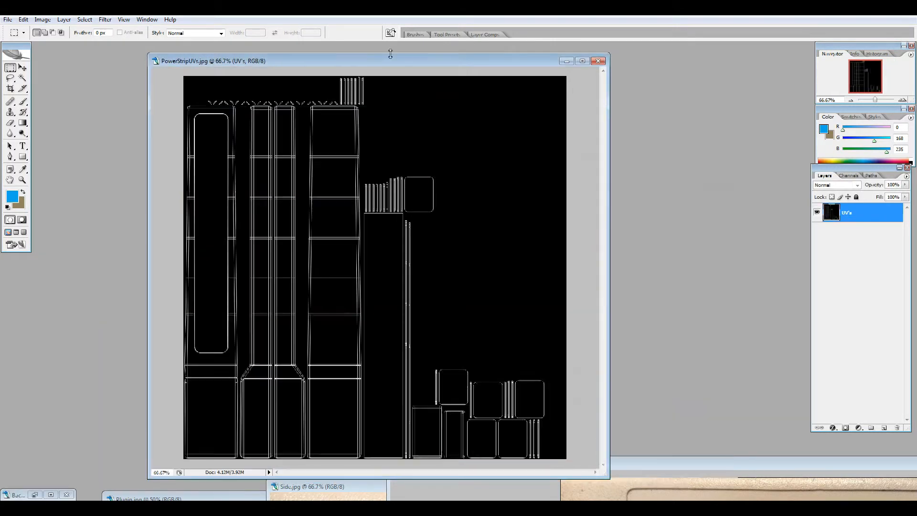
Step: Maximize PowerStripUVs.jpg and paste the copied texture as a new layer above the UV's layer
double_click(377, 60)
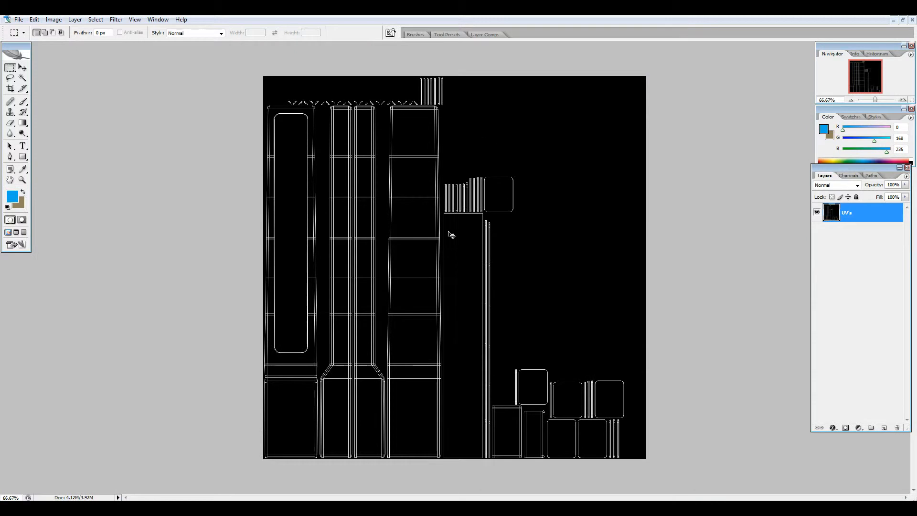
key("ctrl+v")
left_click(23, 68)
left_click_drag(319, 221, 313, 284)
Step: Scale the pasted texture patch to 34% and position it over the lower-left corner of the UV layout
key("ctrl+t")
left_click_drag(288, 193, 539, 445)
left_click_drag(618, 406, 318, 395)
left_click_drag(287, 352, 300, 360)
left_click_drag(369, 414, 332, 414)
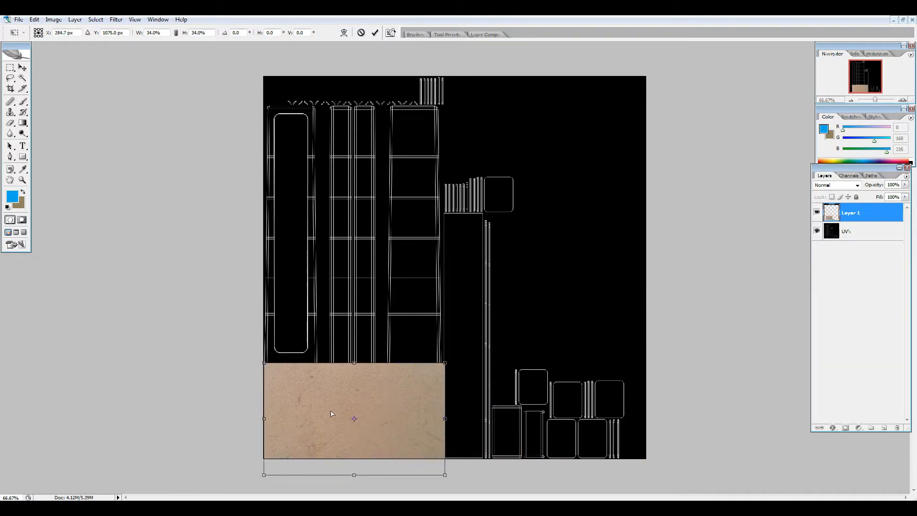
key("Return")
Step: Shrink the texture patch slightly more while keeping it at the canvas's lower-left corner
left_click_drag(386, 419, 371, 411)
left_click_drag(448, 358, 426, 370)
key("Return")
Step: Duplicate the texture patch and tile the copies across the canvas's bottom row and the two rows above it
left_click_drag(371, 422, 534, 418)
key("ctrl+j")
key("ctrl+j")
left_click_drag(463, 422, 362, 221)
key("ctrl+j")
key("ctrl+j")
key("ctrl+j")
key("ctrl+j")
key("ctrl+j")
Step: Tile three more copies of the texture patch across the top row of the canvas
left_click_drag(363, 262, 359, 139)
key("ctrl+j")
key("ctrl+j")
key("ctrl+j")
key("ctrl+j")
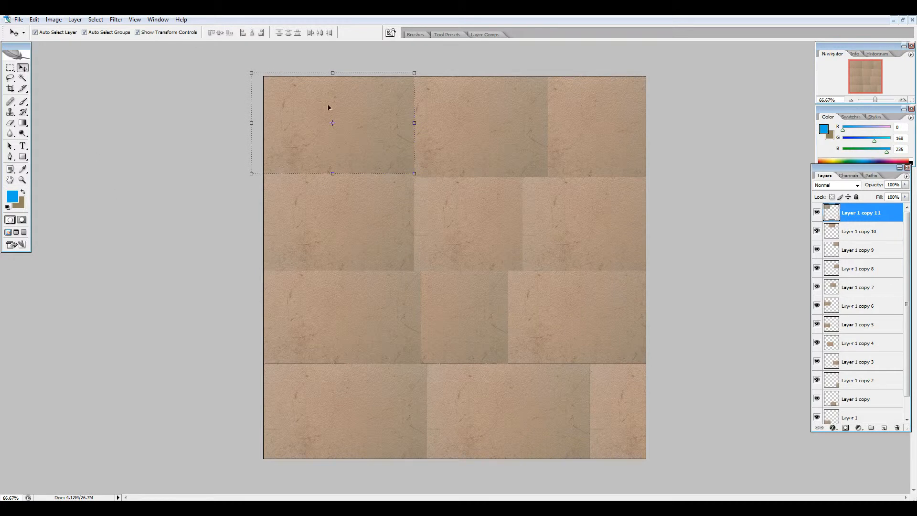
Step: Place three more patch copies over the seam between the two lowest rows, from edge to edge
key("ctrl+j")
key("ctrl+j")
left_click_drag(333, 136, 354, 362)
key("ctrl+t")
key("Return")
key("ctrl+j")
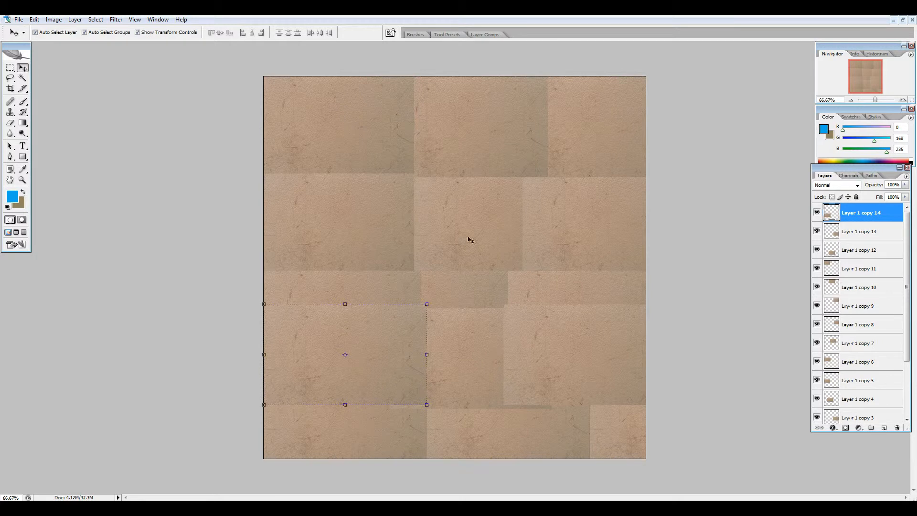
Step: Hide the UV's layer and merge all the texture patch layers into one
left_click_drag(906, 306, 906, 370)
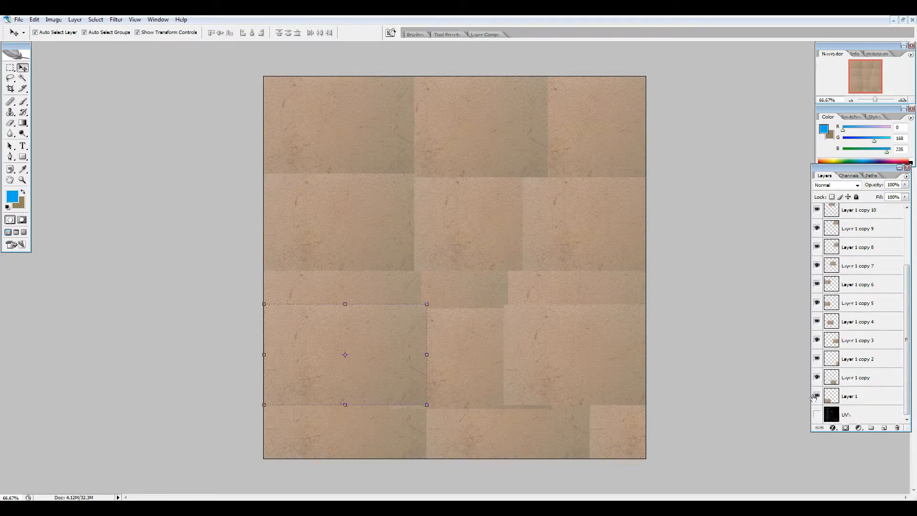
key("ctrl+shift+e")
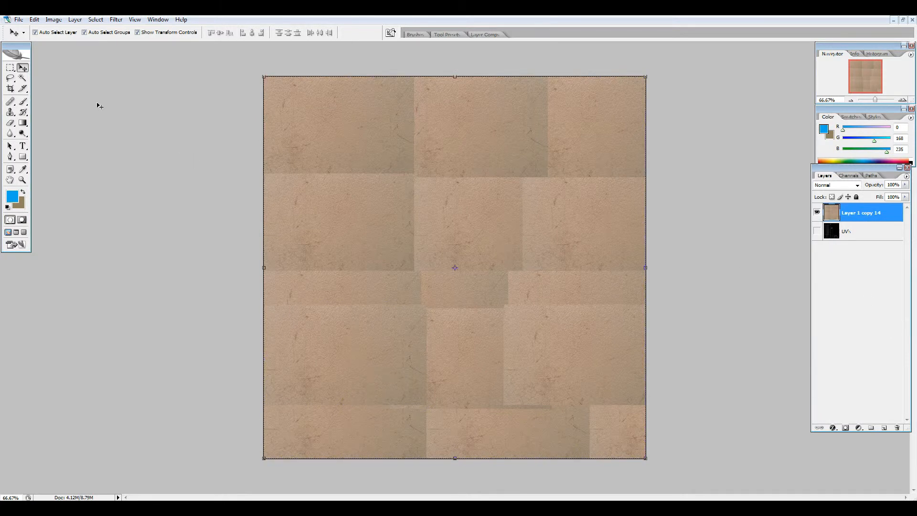
Step: Choose the Healing Brush and set its diameter to 72 px
key("j")
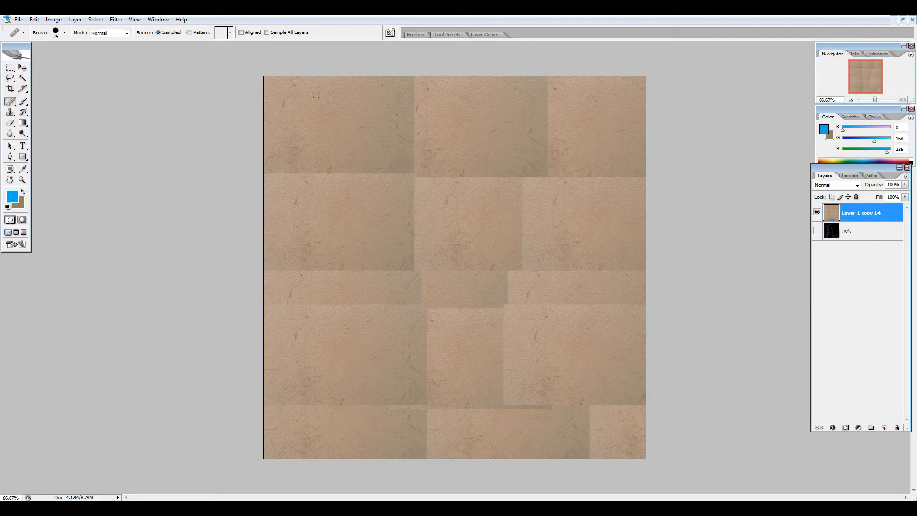
left_click(65, 33)
left_click_drag(29, 60, 28, 61)
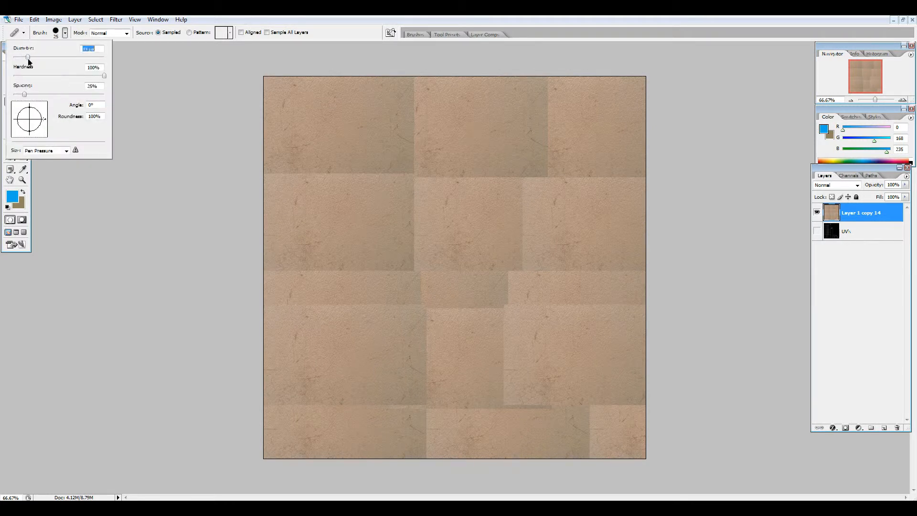
key("Return")
left_click(64, 32)
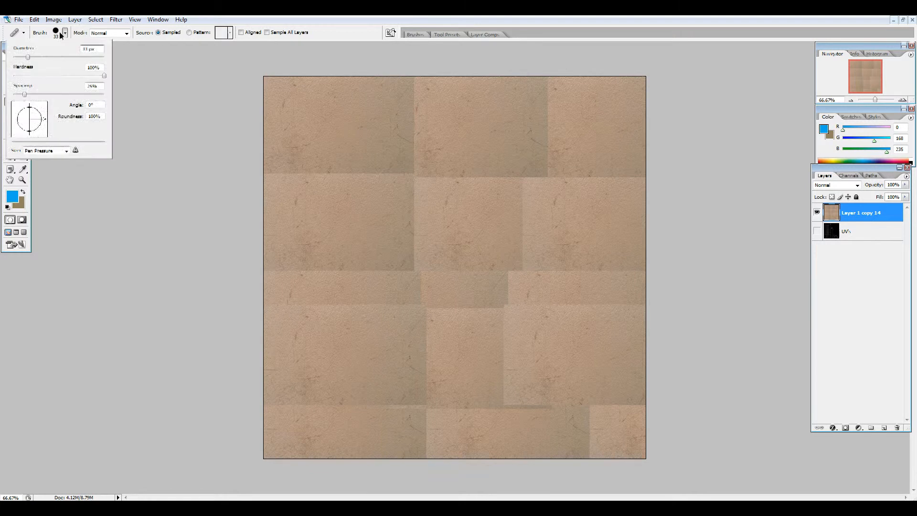
left_click_drag(29, 60, 35, 61)
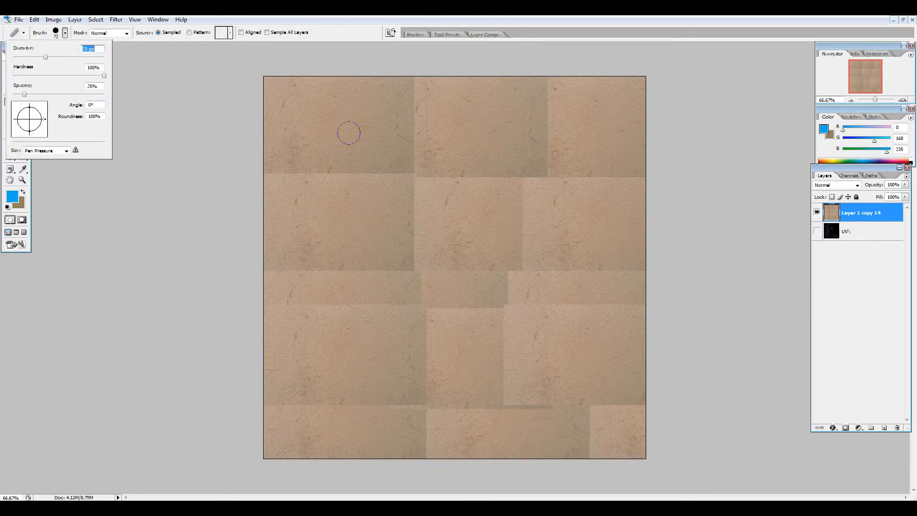
key("Return")
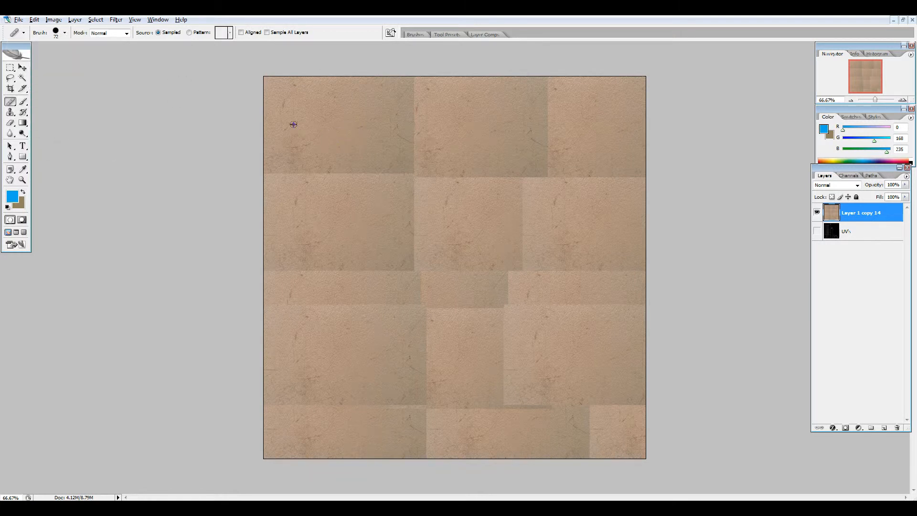
Step: Heal the seams between the top-row patches and along the top row's lower edge, resampling clean texture as needed
left_click_drag(414, 98, 419, 146)
mouse_move(418, 93)
left_mouse_down()
mouse_move(413, 167)
mouse_move(270, 174)
left_mouse_up()
mouse_move(406, 183)
left_mouse_down()
mouse_move(546, 177)
mouse_move(538, 126)
mouse_move(550, 90)
mouse_move(493, 170)
mouse_move(539, 163)
mouse_move(555, 109)
mouse_move(555, 81)
left_mouse_up()
left_click(506, 152, "alt")
left_click_drag(542, 82, 545, 115)
left_click(498, 154, "alt")
left_click_drag(512, 186, 644, 181)
left_click(433, 162, "alt")
mouse_move(513, 186)
left_mouse_down()
mouse_move(526, 220)
mouse_move(507, 267)
left_mouse_up()
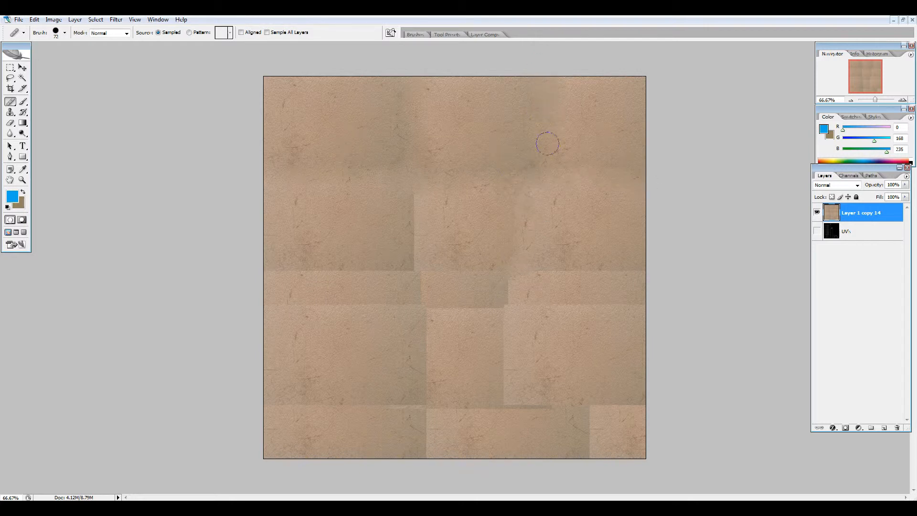
Step: Heal the seams around the second row's middle and right patches using sampled clean texture
mouse_move(536, 153)
left_mouse_down()
mouse_move(517, 207)
mouse_move(510, 277)
mouse_move(659, 266)
left_mouse_up()
left_click_drag(503, 278, 385, 268)
left_click(495, 223, "alt")
mouse_move(415, 181)
left_mouse_down()
mouse_move(418, 261)
mouse_move(439, 283)
mouse_move(433, 274)
mouse_move(451, 254)
mouse_move(436, 255)
mouse_move(421, 262)
mouse_move(477, 281)
mouse_move(499, 278)
left_mouse_up()
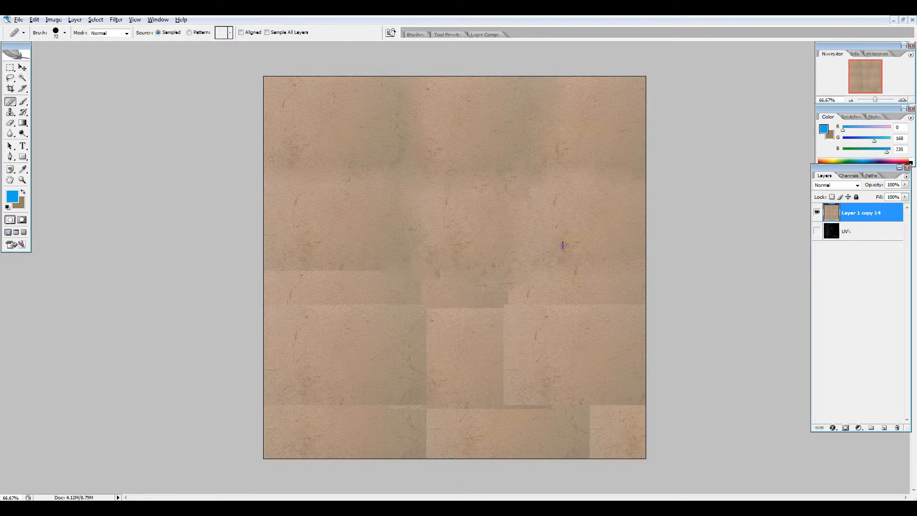
Step: Heal the horizontal seams across the middle of the canvas and the vertical seams beside the central lower patch
left_click_drag(496, 312, 635, 306)
mouse_move(496, 294)
left_mouse_down()
mouse_move(578, 297)
mouse_move(557, 283)
mouse_move(546, 288)
mouse_move(544, 316)
mouse_move(500, 315)
mouse_move(503, 396)
mouse_move(512, 316)
mouse_move(518, 400)
mouse_move(553, 397)
left_mouse_up()
mouse_move(499, 315)
left_mouse_down()
mouse_move(267, 286)
mouse_move(409, 274)
left_mouse_up()
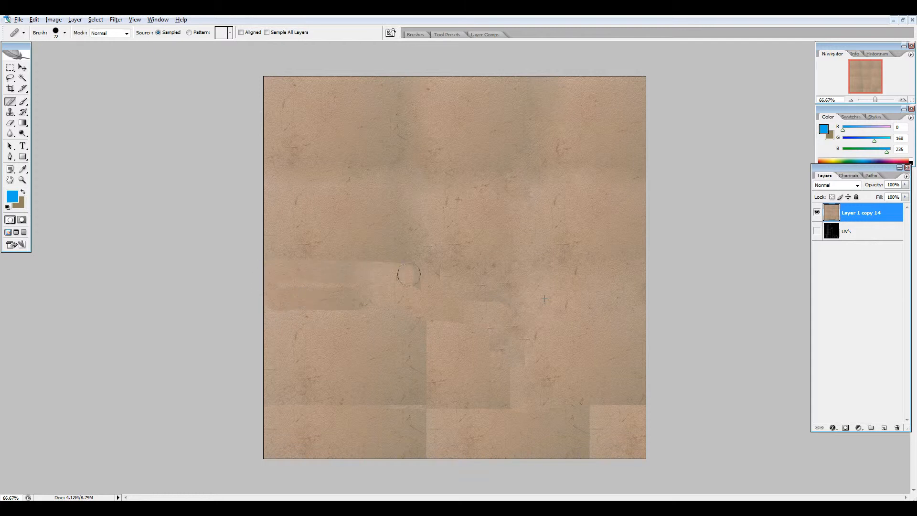
mouse_move(415, 322)
left_mouse_down()
mouse_move(426, 416)
mouse_move(508, 397)
mouse_move(523, 349)
left_mouse_up()
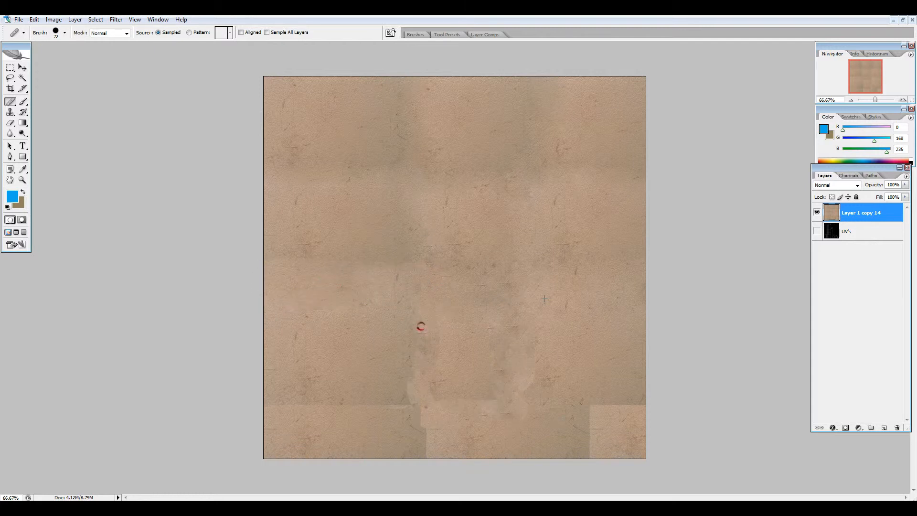
Step: Heal the remaining seams along the bottom row and paint over the dark vertical band left of the center
left_click_drag(529, 406, 639, 405)
left_click_drag(417, 401, 426, 450)
mouse_move(576, 396)
left_mouse_down()
mouse_move(593, 451)
mouse_move(580, 409)
left_mouse_up()
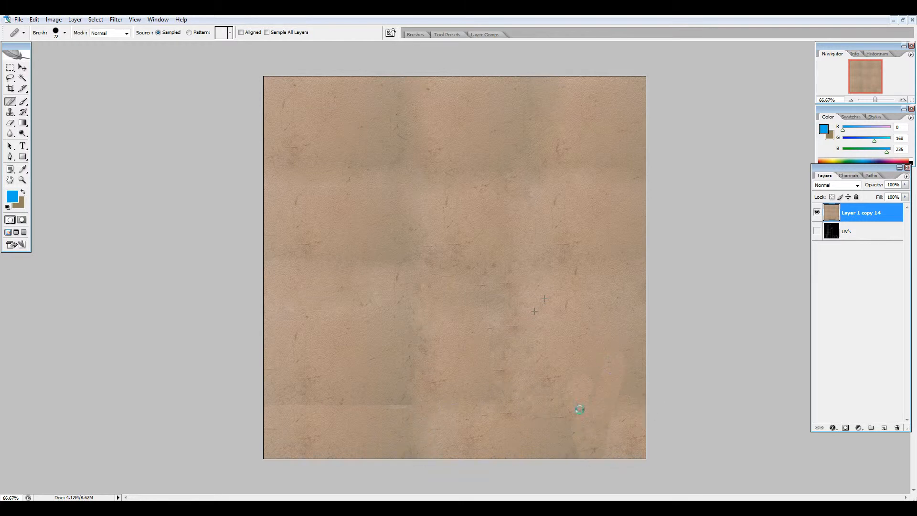
left_click_drag(432, 408, 291, 400)
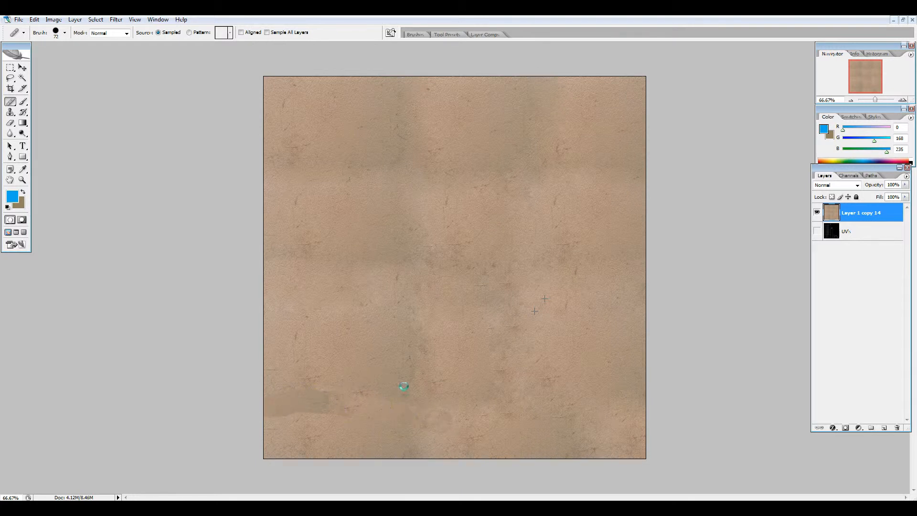
mouse_move(421, 382)
left_mouse_down()
mouse_move(396, 297)
mouse_move(406, 239)
left_mouse_up()
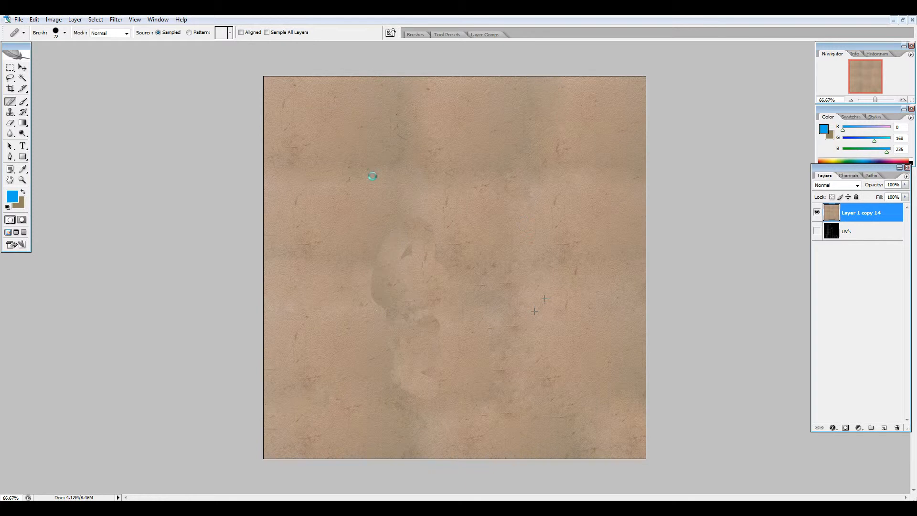
Step: Enlarge the Healing Brush diameter to 157 px
left_click(56, 32)
left_click_drag(34, 57, 46, 57)
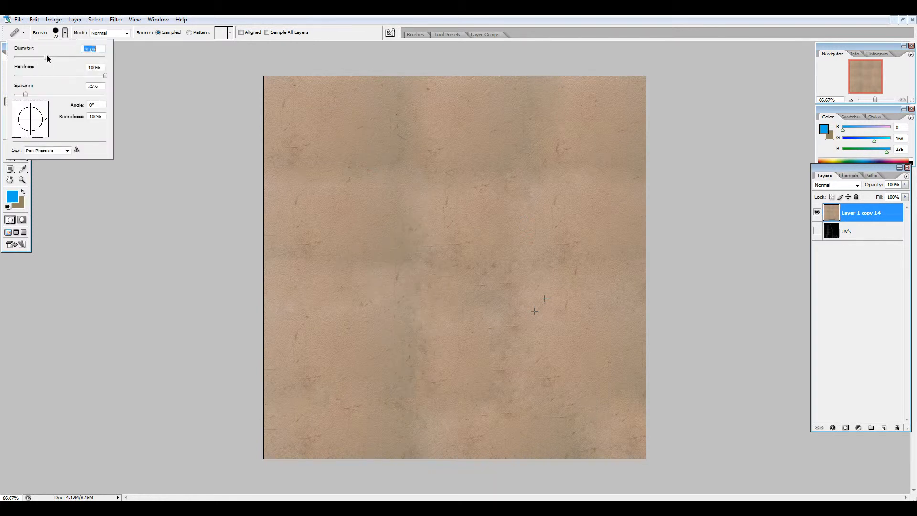
left_click_drag(61, 59, 72, 58)
left_click(522, 375)
Step: Heal the dark bands in the center and left-middle of the texture, plus the dark spot at the upper right
left_click_drag(513, 317, 529, 299)
mouse_move(357, 306)
left_mouse_down()
mouse_move(420, 263)
mouse_move(424, 181)
left_mouse_up()
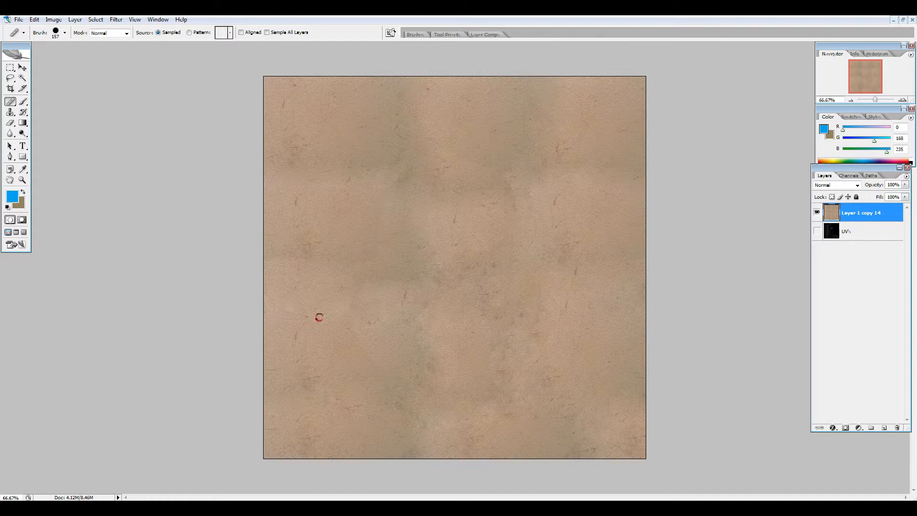
left_click_drag(396, 292, 350, 353)
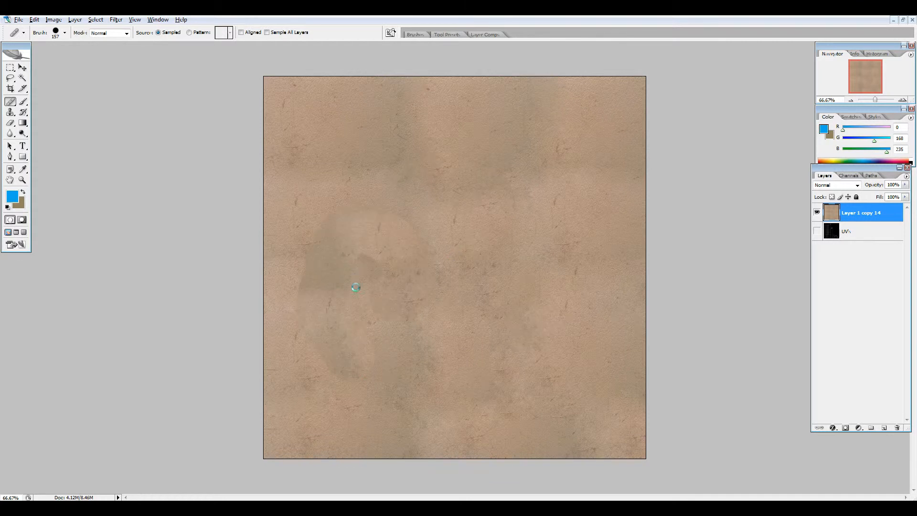
mouse_move(319, 281)
left_mouse_down()
mouse_move(303, 272)
mouse_move(301, 257)
left_mouse_up()
mouse_move(532, 186)
left_mouse_down()
mouse_move(521, 149)
mouse_move(537, 147)
left_mouse_up()
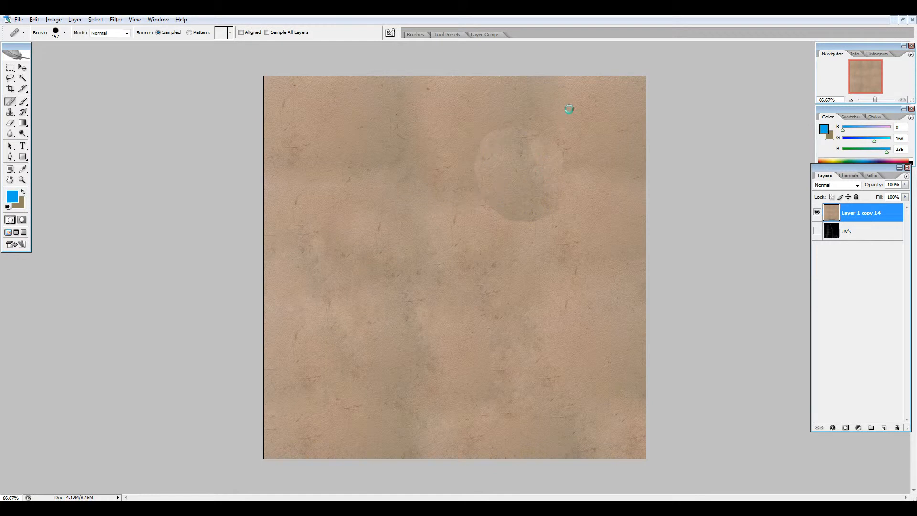
Step: Blend the uneven tones on the texture's right side and along its lower part with broad healing strokes
left_click_drag(575, 181, 574, 134)
left_click_drag(528, 407, 536, 397)
left_click(566, 306)
left_click_drag(448, 415, 371, 398)
left_click(444, 296)
left_click(315, 406)
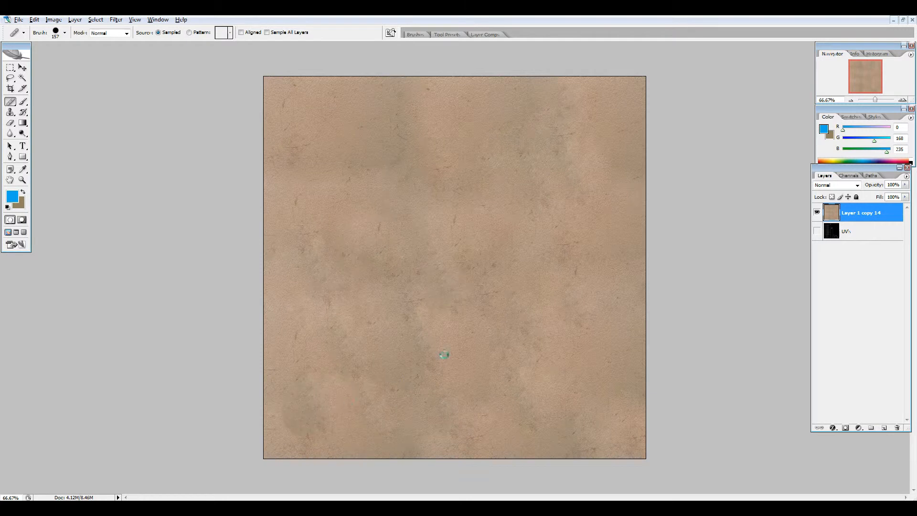
Step: Heal the leftover tonal bands down the texture's left side and in its upper-left area
mouse_move(318, 360)
left_mouse_down()
mouse_move(344, 315)
mouse_move(361, 352)
left_mouse_up()
left_click(377, 249)
mouse_move(313, 278)
left_mouse_down()
mouse_move(324, 258)
mouse_move(326, 186)
left_mouse_up()
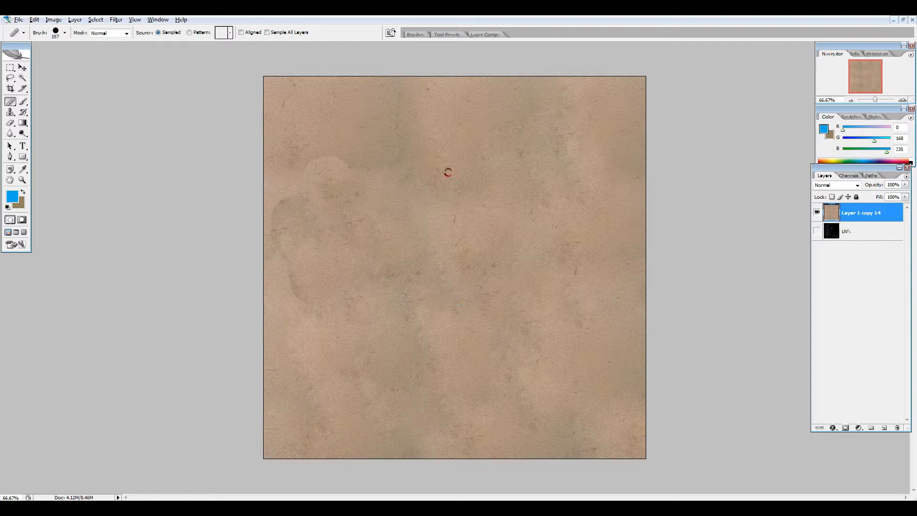
left_click_drag(364, 147, 407, 140)
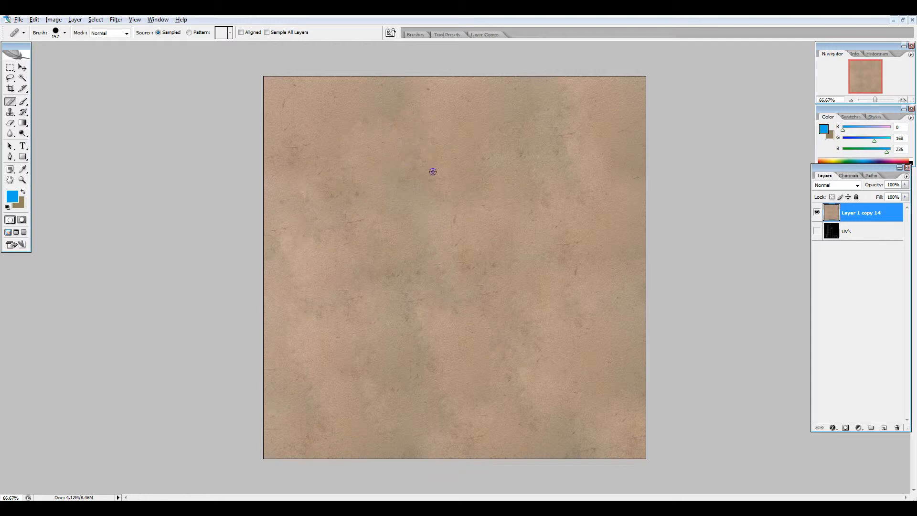
Step: Examine the blended texture up close at 200%, then view the whole canvas fitted to the screen
key("z")
right_click(417, 262)
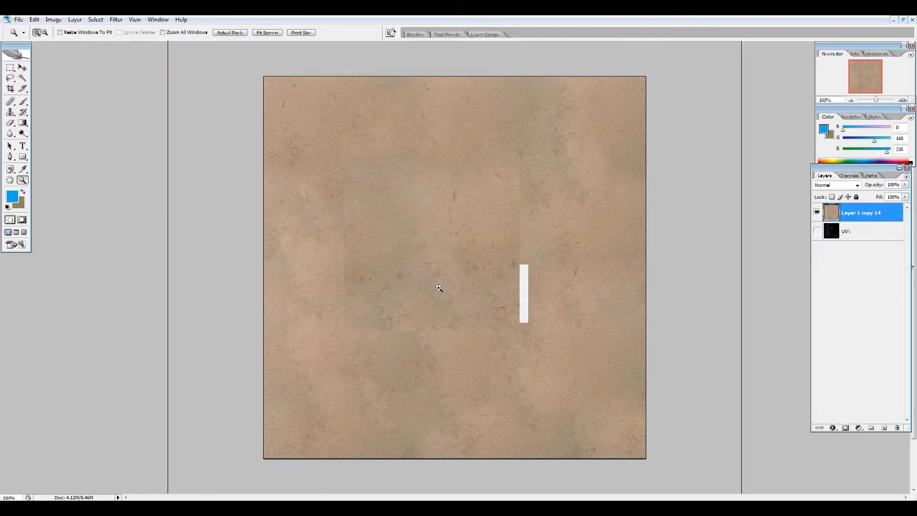
left_click(435, 280)
left_click(462, 157)
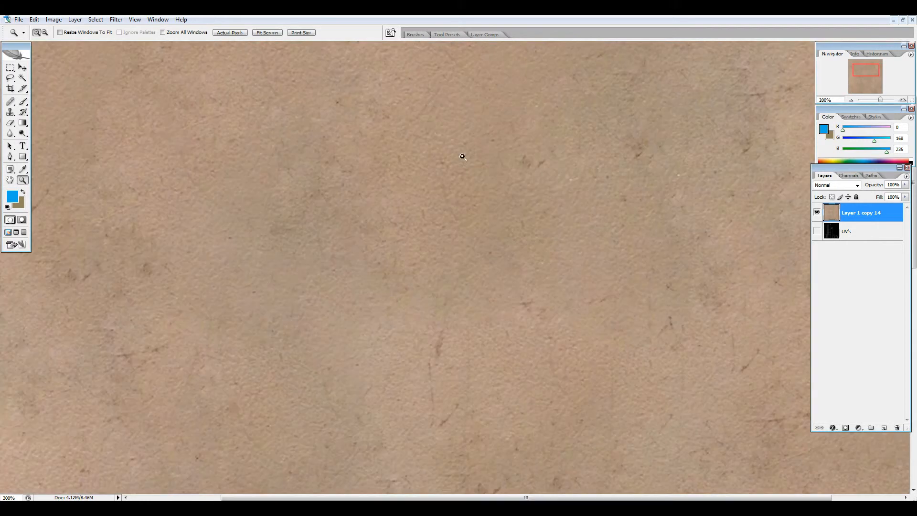
right_click(462, 157)
left_click(478, 167)
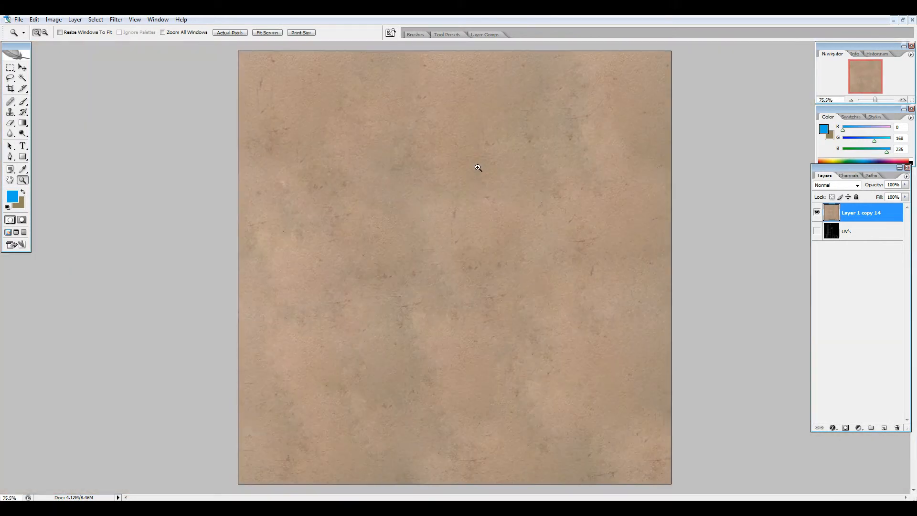
Step: Desaturate the plastic texture with Hue/Saturation, setting the saturation to -30
left_click(62, 20)
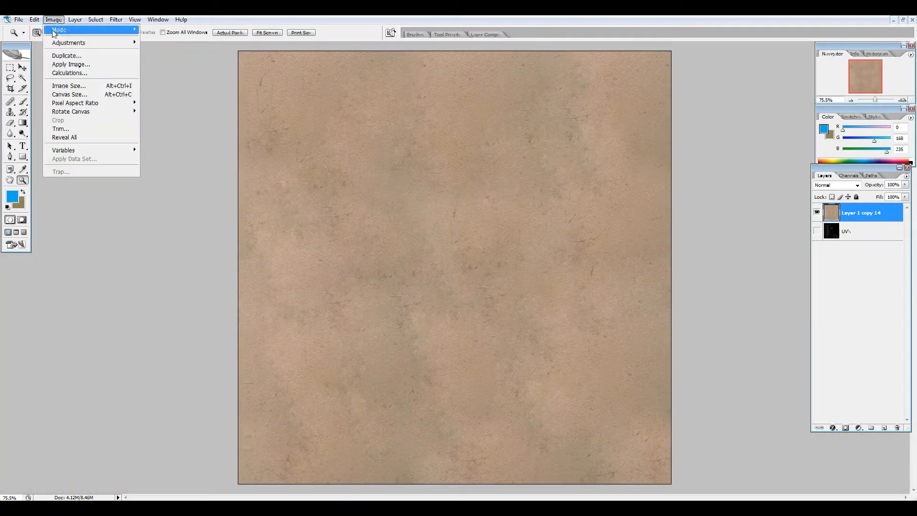
mouse_move(56, 43)
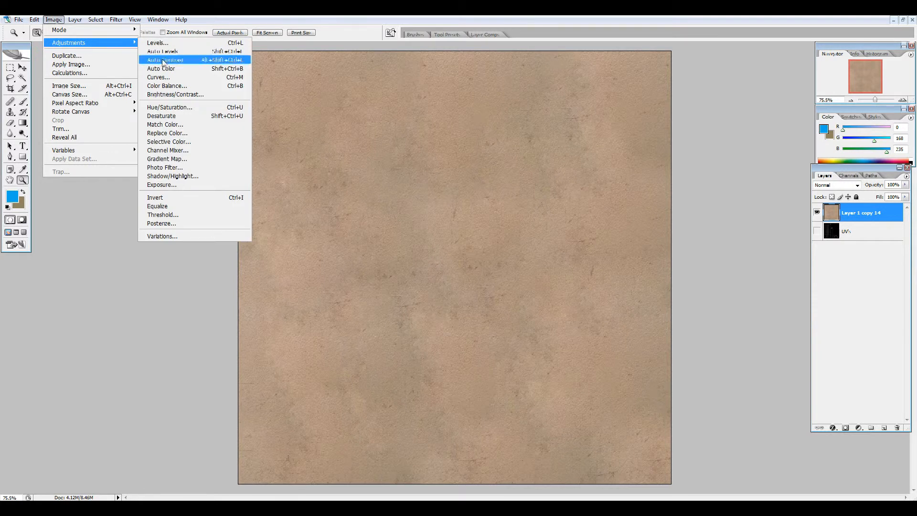
left_click(184, 108)
left_click_drag(444, 130, 189, 263)
mouse_move(183, 305)
left_mouse_down()
mouse_move(167, 300)
mouse_move(193, 305)
mouse_move(184, 309)
left_mouse_up()
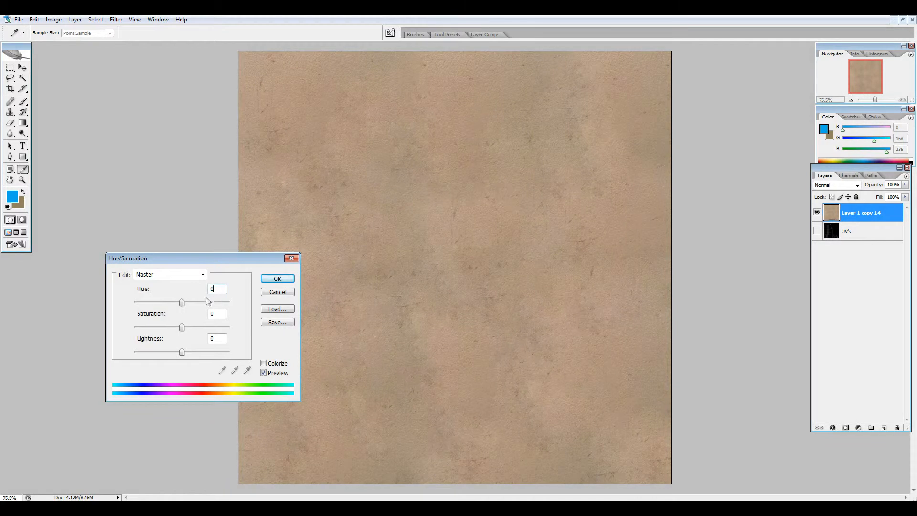
mouse_move(188, 329)
left_mouse_down()
mouse_move(137, 327)
mouse_move(183, 328)
left_mouse_up()
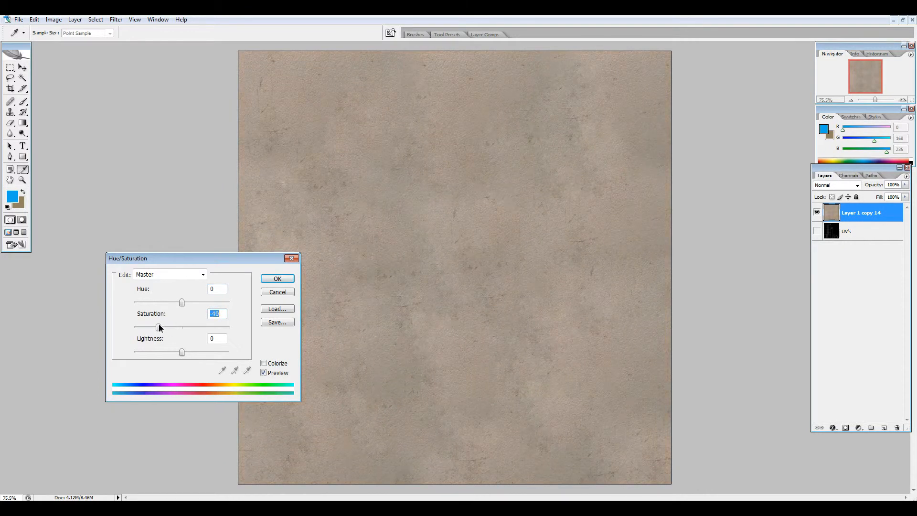
left_click_drag(157, 327, 160, 327)
key("BackSpace")
type("30")
key("Return")
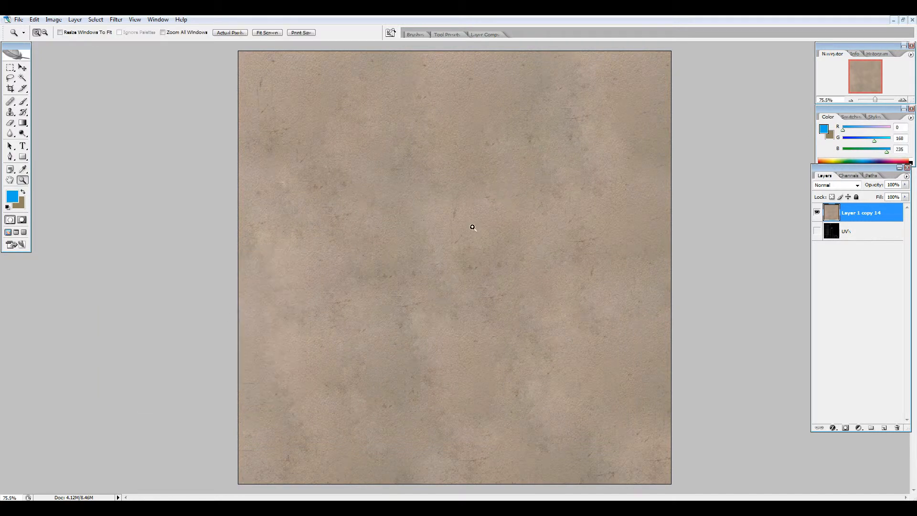
Step: Lower the texture layer's opacity to 53% and turn on the UV layer beneath it
left_click(473, 228)
right_click(374, 198)
right_click(403, 211)
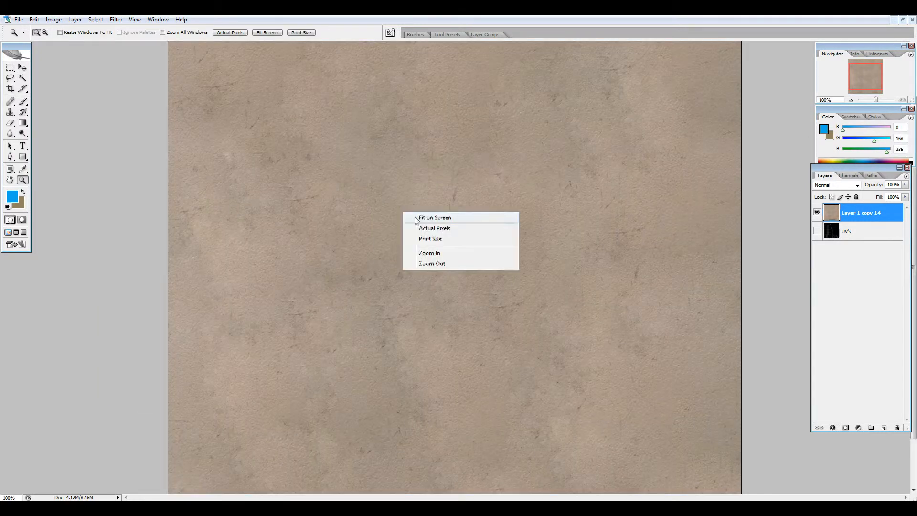
left_click(433, 217)
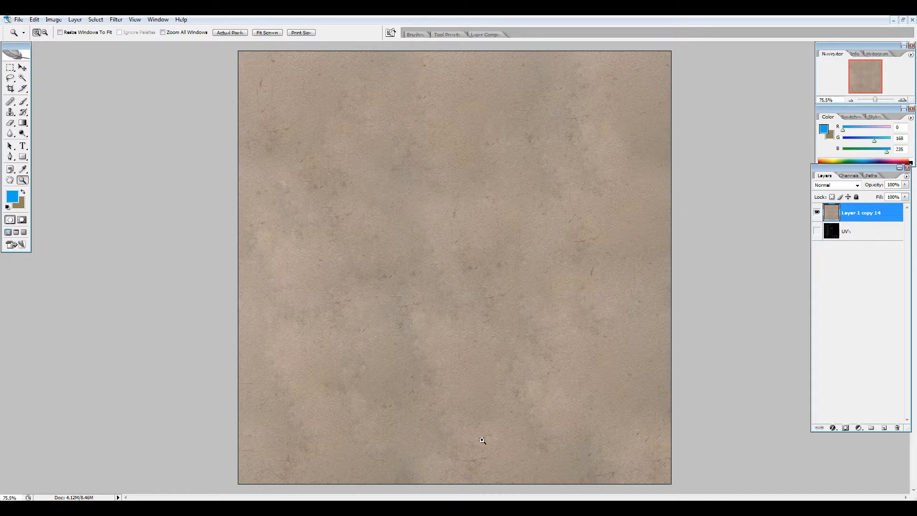
left_click(905, 184)
left_click_drag(905, 195, 844, 223)
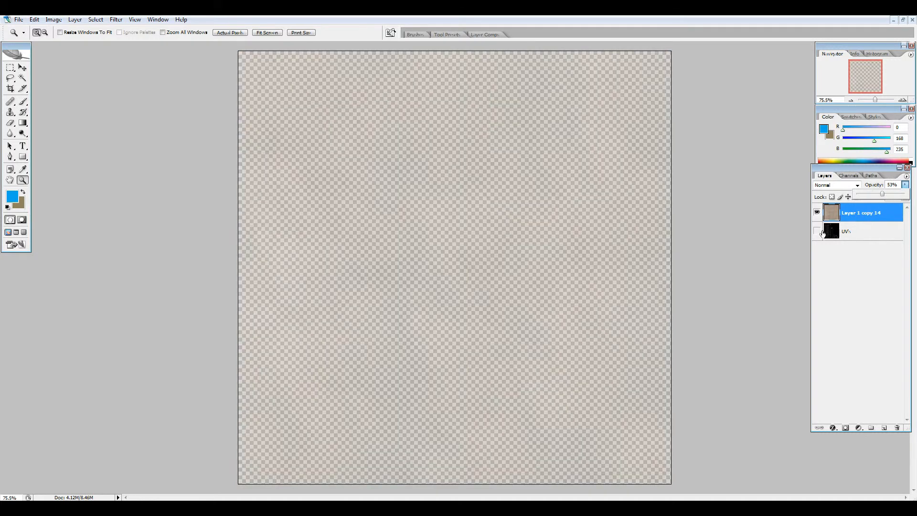
left_click(823, 234)
left_click(817, 231)
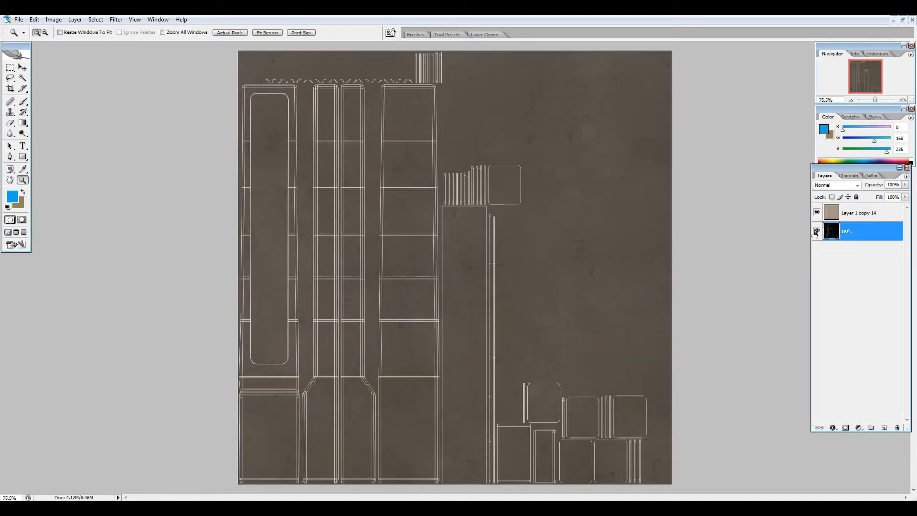
Step: View the small rounded shells at the UV layout's lower right up close, with the layer list moved clear of them
left_click(662, 447)
left_click_drag(595, 404, 604, 492)
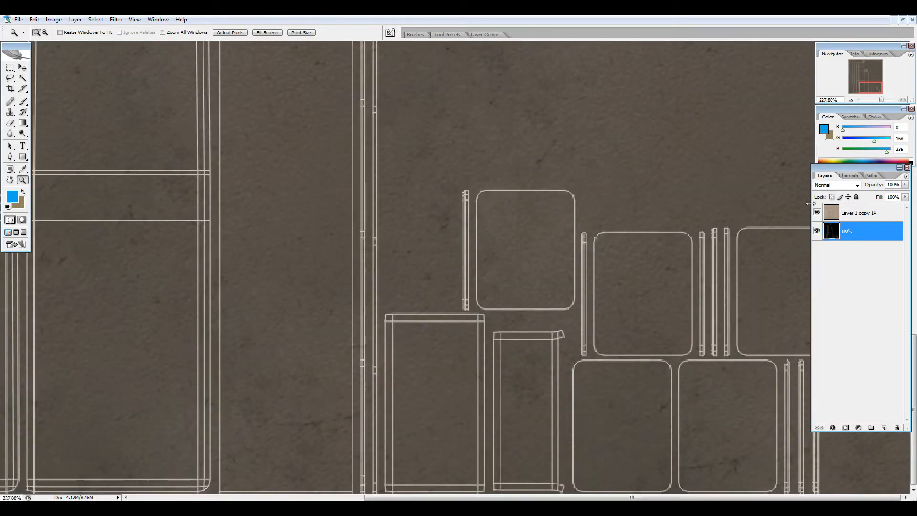
left_click_drag(836, 168, 205, 154)
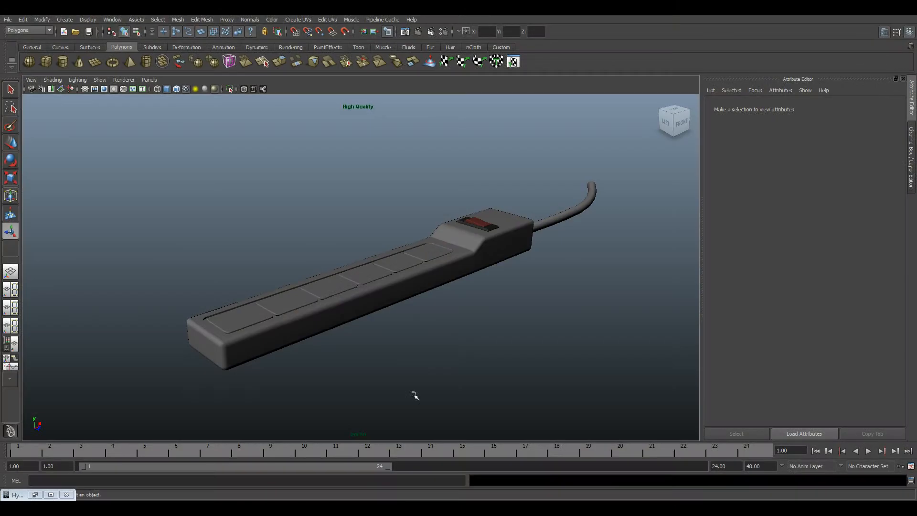
Step: Select an outlet face on the power strip model and examine its UV shell in the Persp/UV Texture Editor layout
scroll(426, 316, "up", 3)
left_click(411, 305)
key("F11")
left_click(375, 271)
right_click(10, 289)
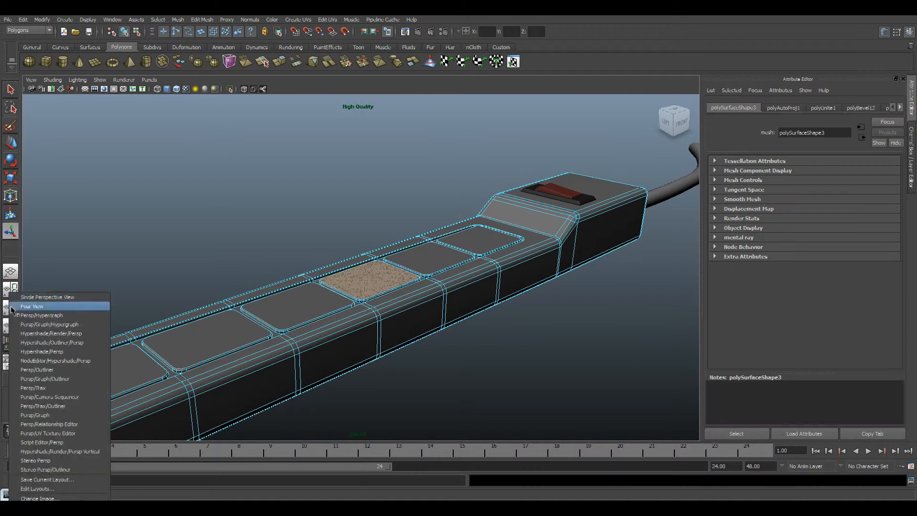
left_click(39, 433)
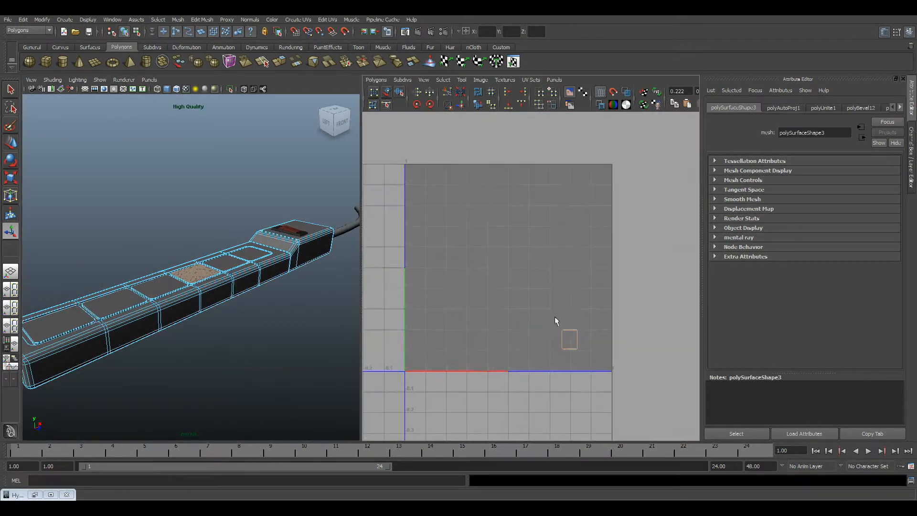
scroll(519, 305, "up", 3)
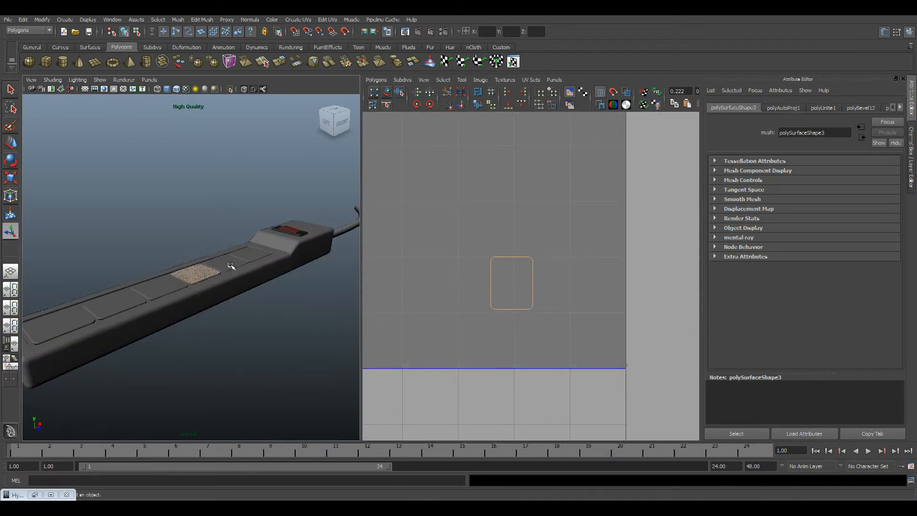
key("F8")
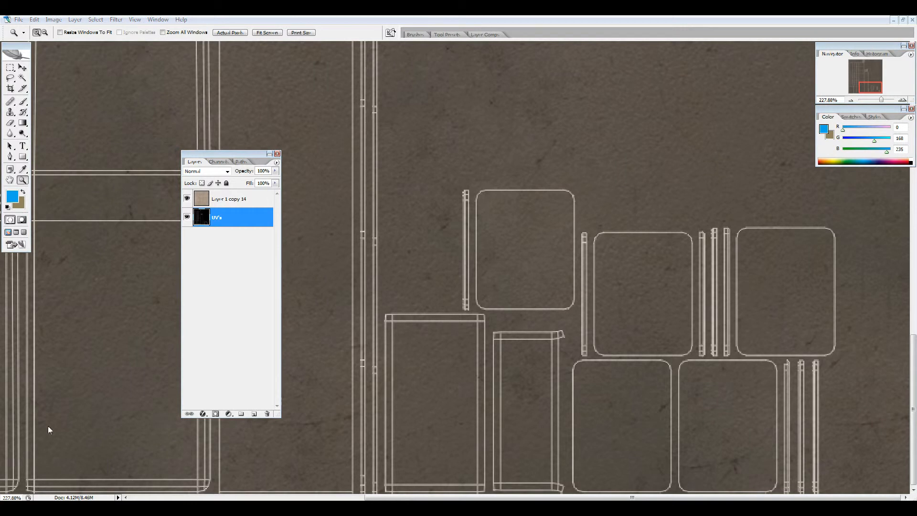
Step: Browse the Power Strip reference photos and their parent folder, then close the file window
left_click(43, 412)
scroll(497, 277, "down", 3)
scroll(449, 270, "up", 4)
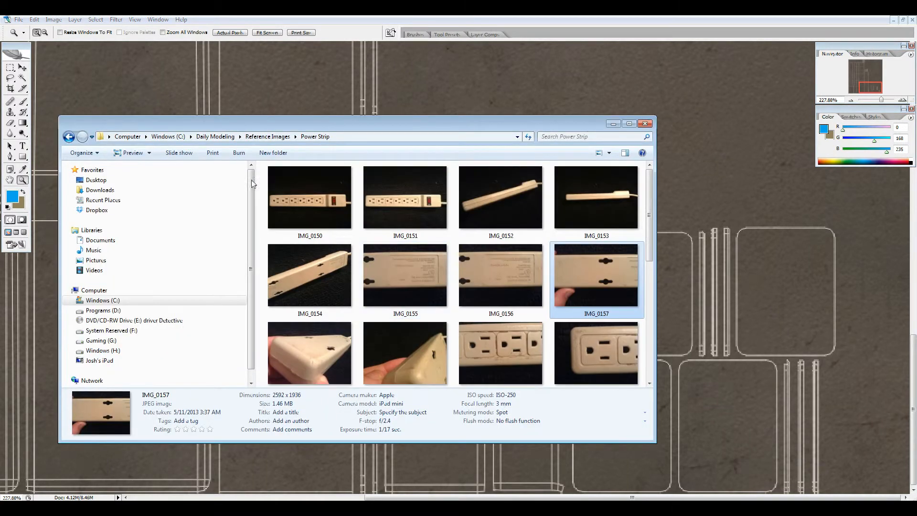
left_click(69, 137)
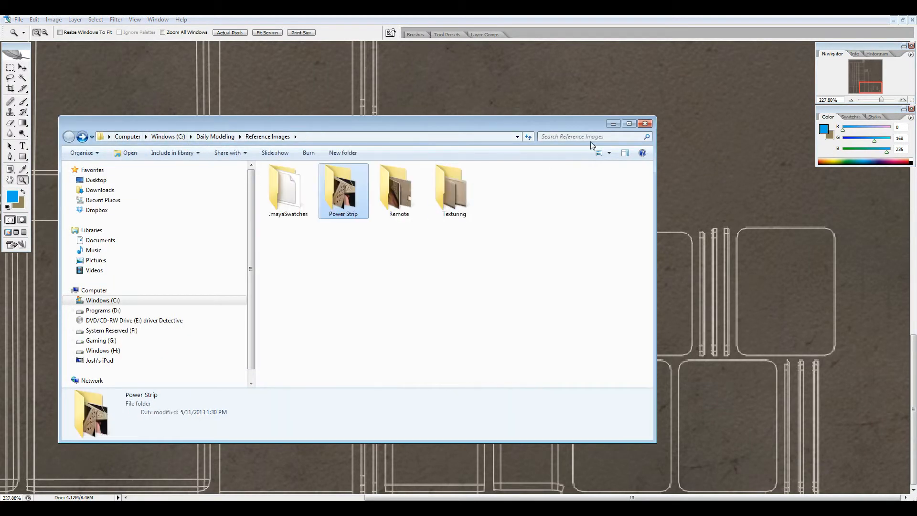
left_click(645, 124)
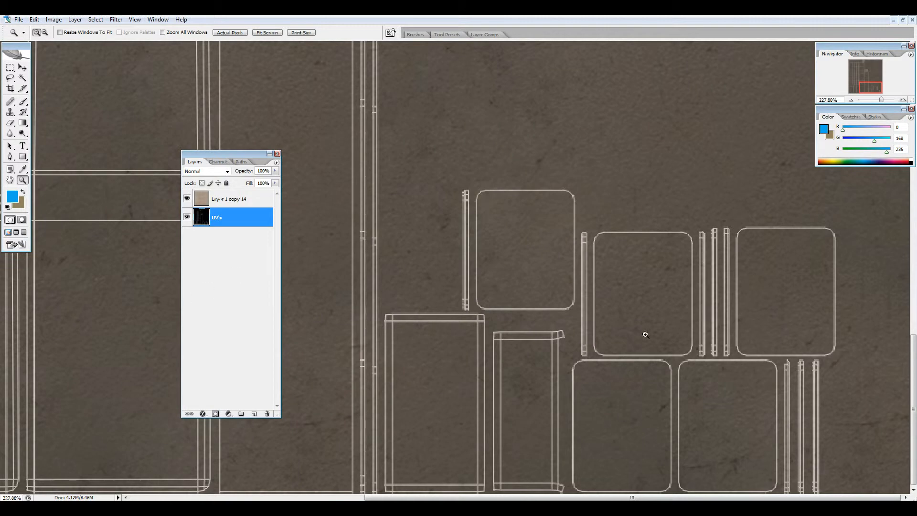
Step: Bring up the Plugin.jpg photo and make a rectangular selection around its first outlet, including the surrounding groove
left_click(903, 20)
left_click_drag(667, 480, 169, 185)
left_click(618, 180)
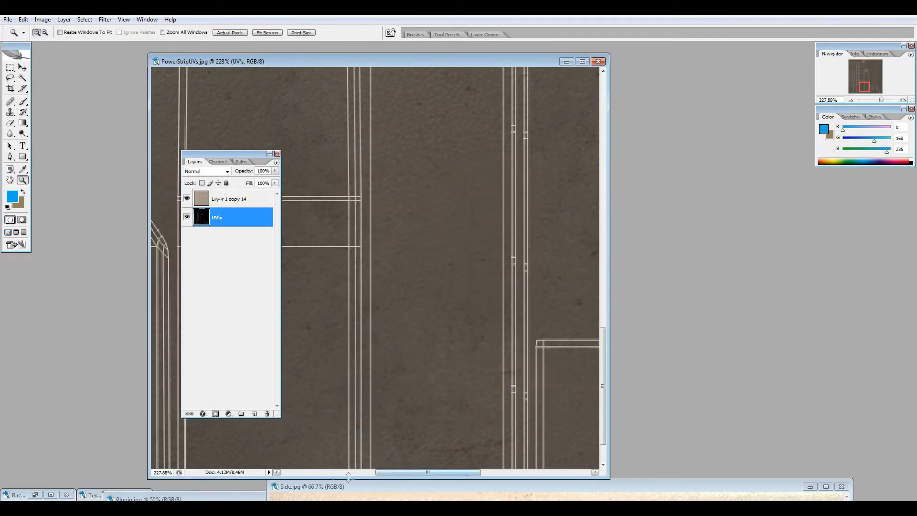
left_click_drag(302, 498, 311, 71)
left_click_drag(199, 162, 51, 270)
key("m")
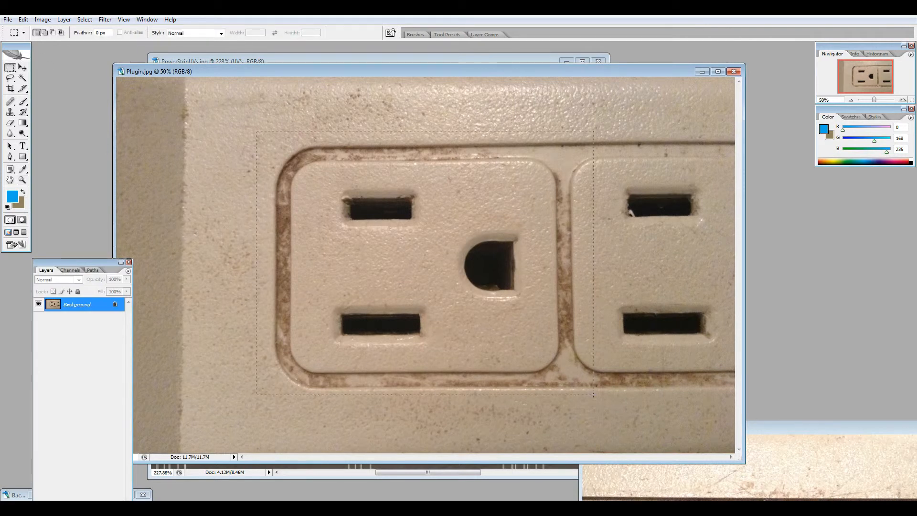
left_click_drag(566, 396, 570, 398)
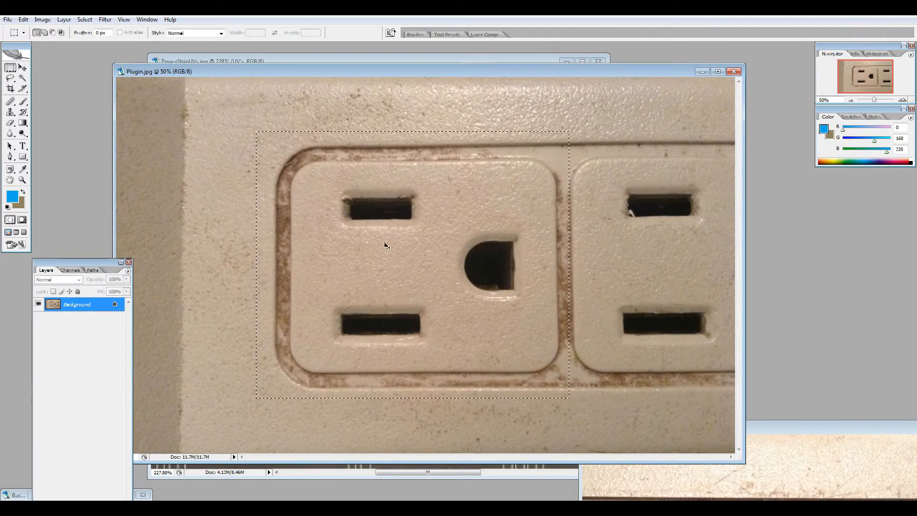
Step: Return to the maximized PowerStripUVs.jpg document and paste the copied outlet as a new layer above the UVs
left_click(703, 71)
left_click_drag(267, 63, 310, 75)
double_click(310, 75)
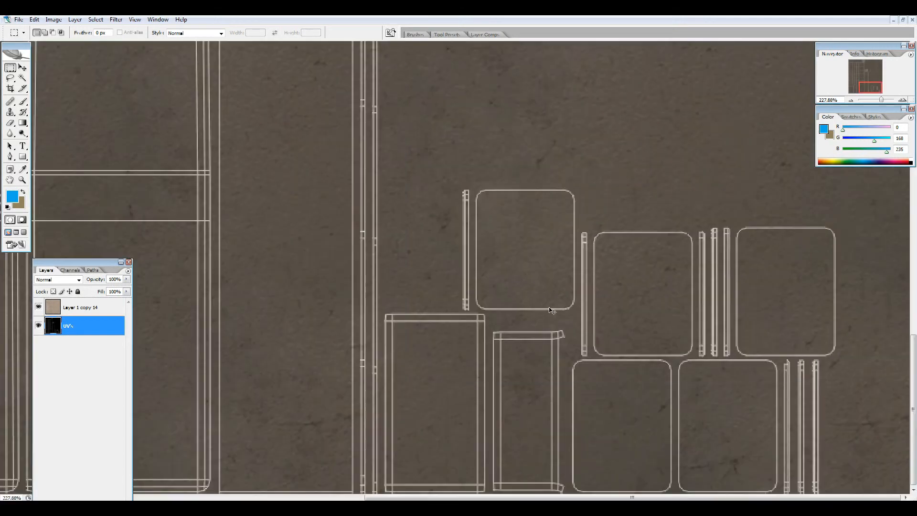
key("ctrl+v")
right_click(425, 214)
key("Escape")
key("z")
right_click(332, 178)
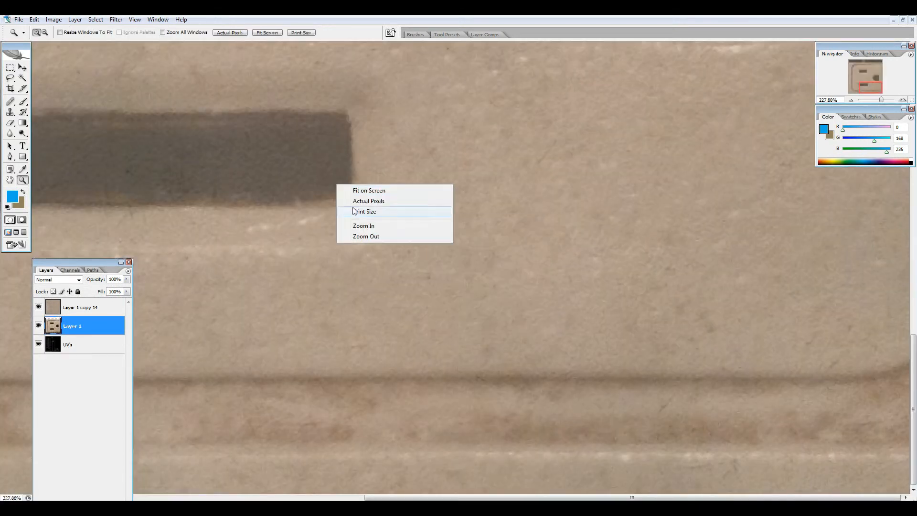
left_click(352, 207)
right_click(390, 224)
left_click(408, 231)
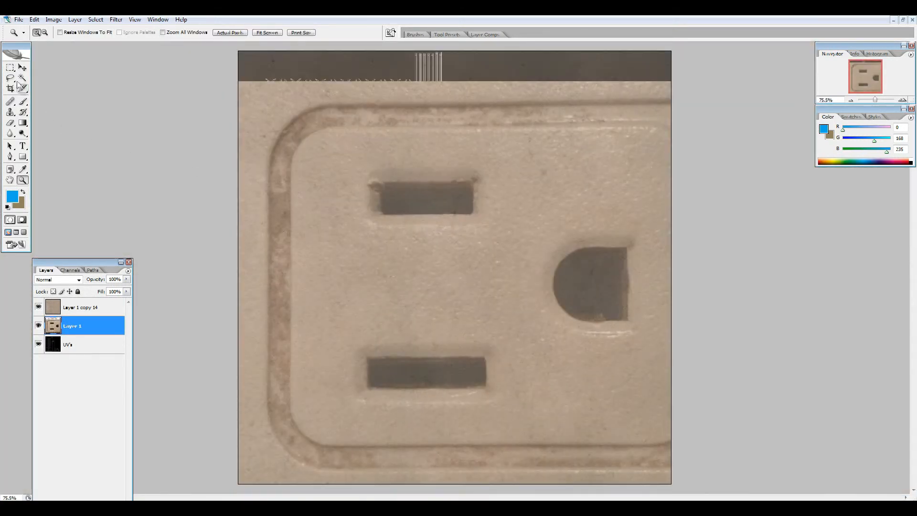
Step: Scale the pasted outlet down proportionally and place it over the uppermost rounded shell in the layout's lower-right cluster
left_click(15, 67)
key("ctrl+t")
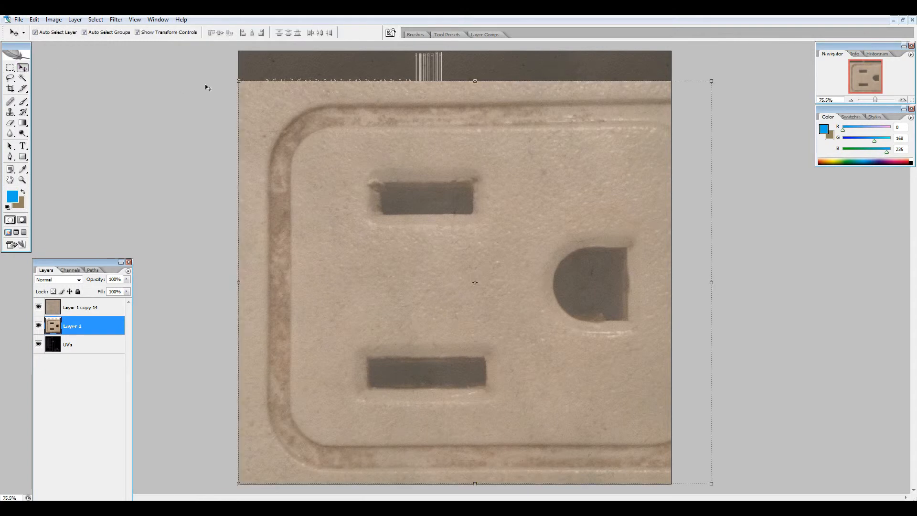
left_click_drag(238, 82, 534, 332)
left_click_drag(591, 410, 375, 292)
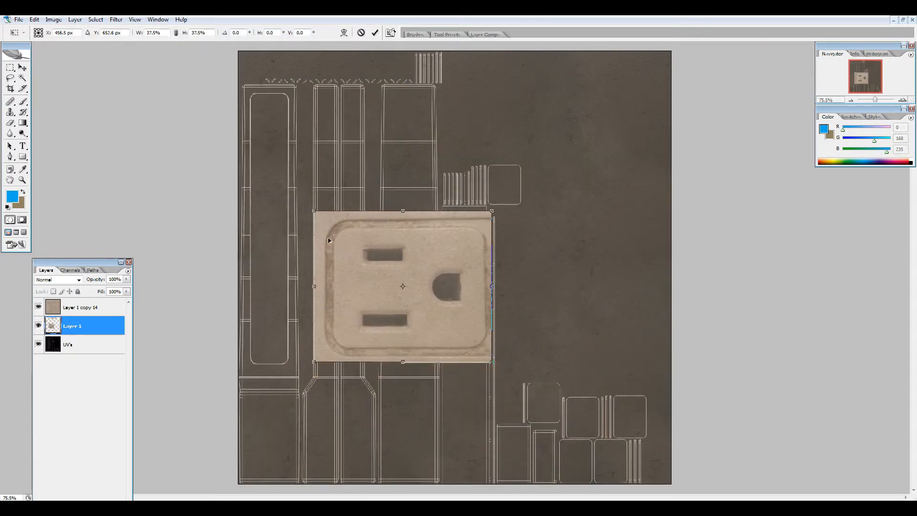
left_click_drag(309, 210, 517, 397)
key("Return")
Step: Turn off Auto Select Layer for the Move tool and reposition the outlet layer slightly over its shell
key("v")
left_click(564, 385)
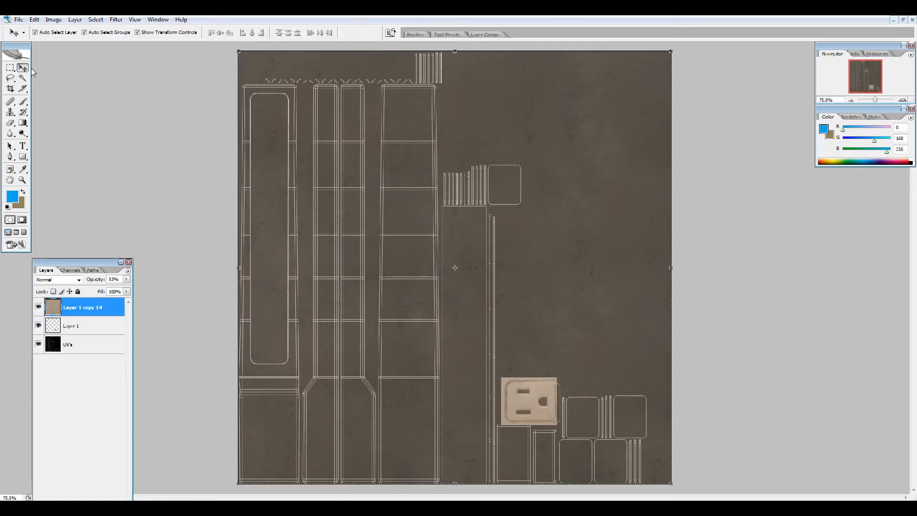
left_click(54, 33)
left_click(66, 327)
mouse_move(543, 408)
left_mouse_down()
mouse_move(556, 409)
mouse_move(530, 405)
left_mouse_up()
Step: Scale the outlet to 69.3% and rotate it 90° counter-clockwise so it matches the upright rounded shell
key("z")
left_click_drag(454, 355, 592, 445)
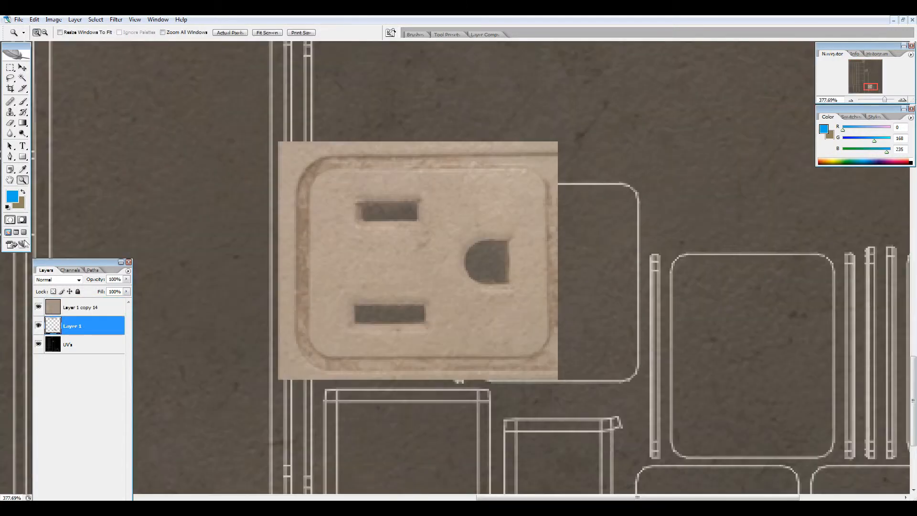
left_click(22, 67)
key("ctrl+t")
left_click_drag(436, 242, 498, 291)
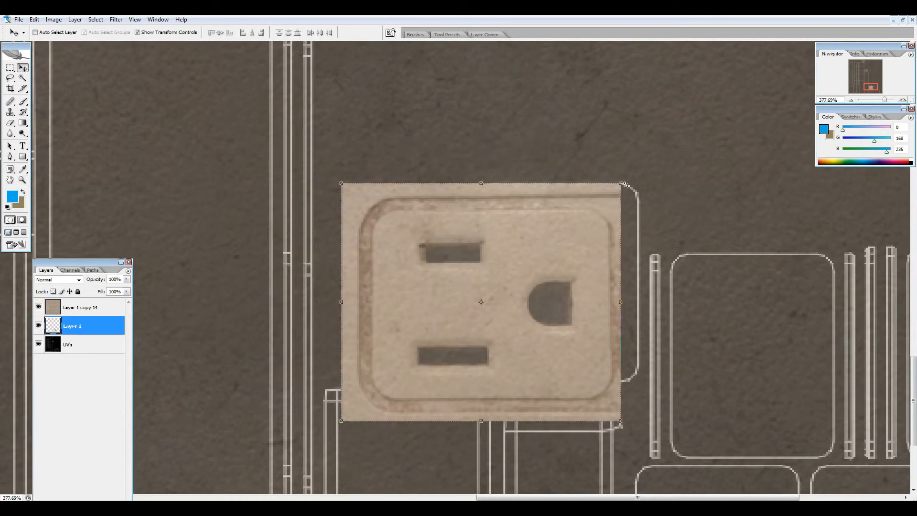
left_click_drag(581, 225, 536, 256)
left_click_drag(459, 343, 576, 275)
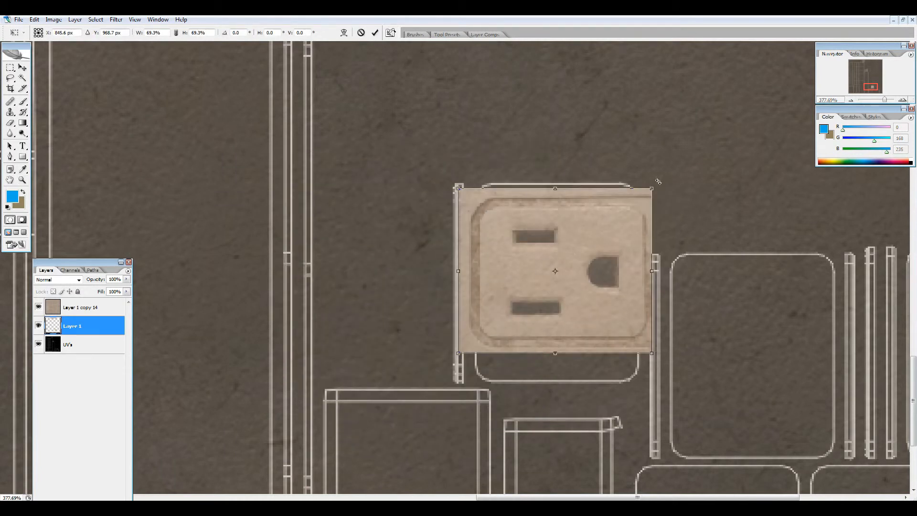
left_click_drag(658, 181, 466, 168)
key("Return")
Step: Fine-tune the outlet's position and size against the rounded shell outline, finishing with a 105.4% proportional scale
mouse_move(548, 254)
left_mouse_down()
mouse_move(542, 302)
mouse_move(549, 258)
left_mouse_up()
key("ctrl+t")
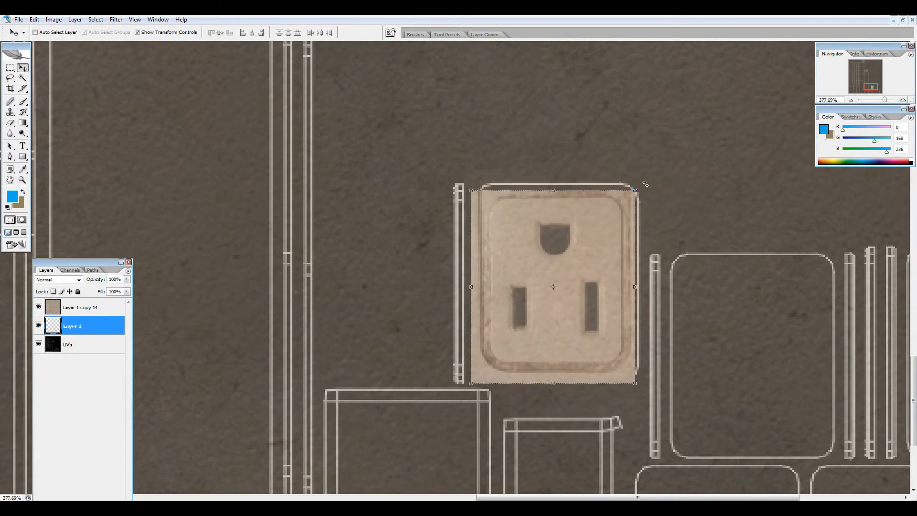
left_click_drag(638, 188, 621, 206)
key("Return")
mouse_move(548, 280)
left_mouse_down()
mouse_move(566, 266)
mouse_move(553, 270)
left_mouse_up()
left_click_drag(624, 197, 643, 178)
key("Return")
left_click_drag(585, 260, 578, 269)
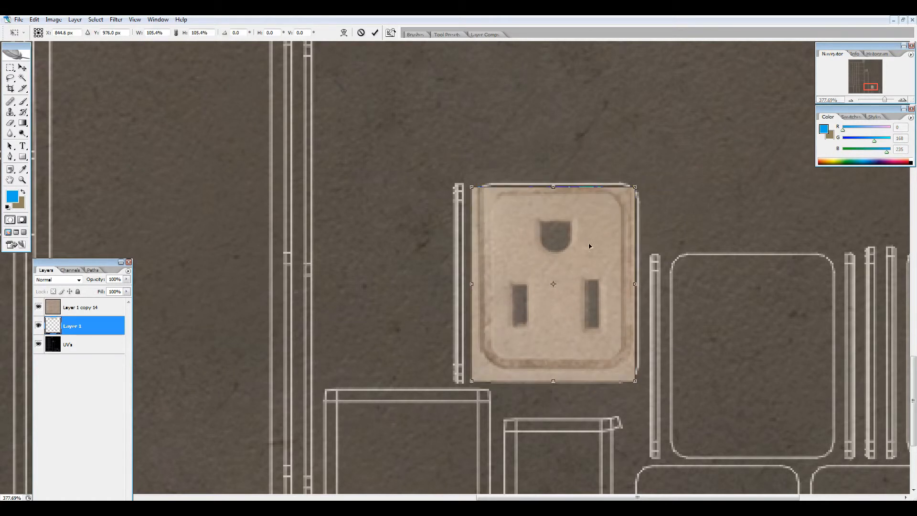
key("Return")
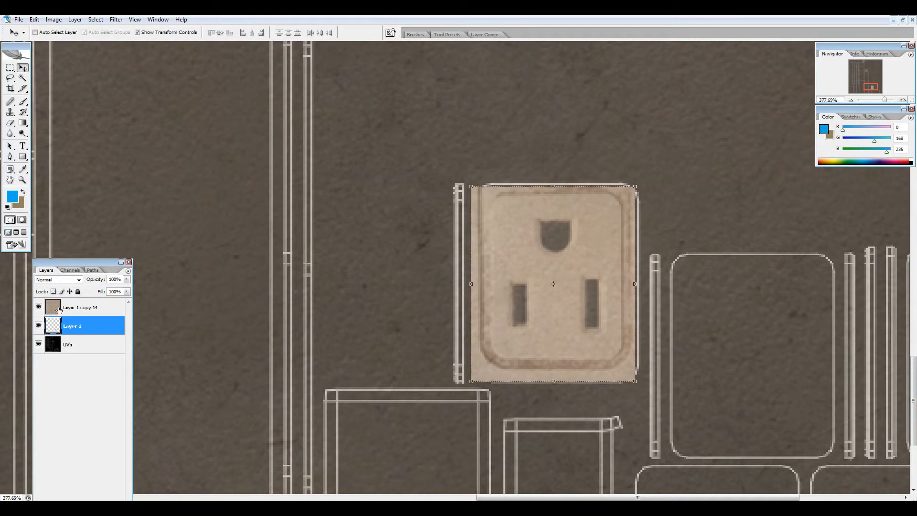
Step: Erase the pasted outlet's outer border on Layer 1 with a soft 25 px Eraser at 0% hardness
key("e")
left_click(64, 32)
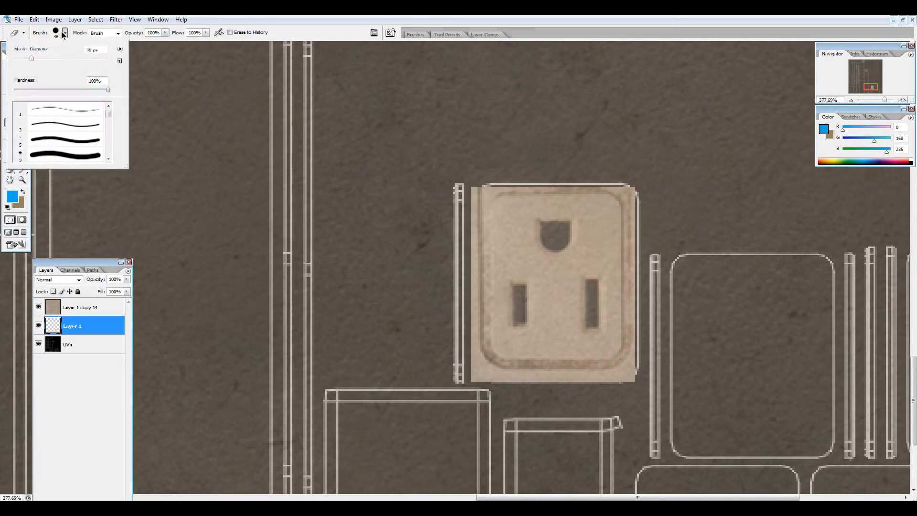
left_click(53, 36)
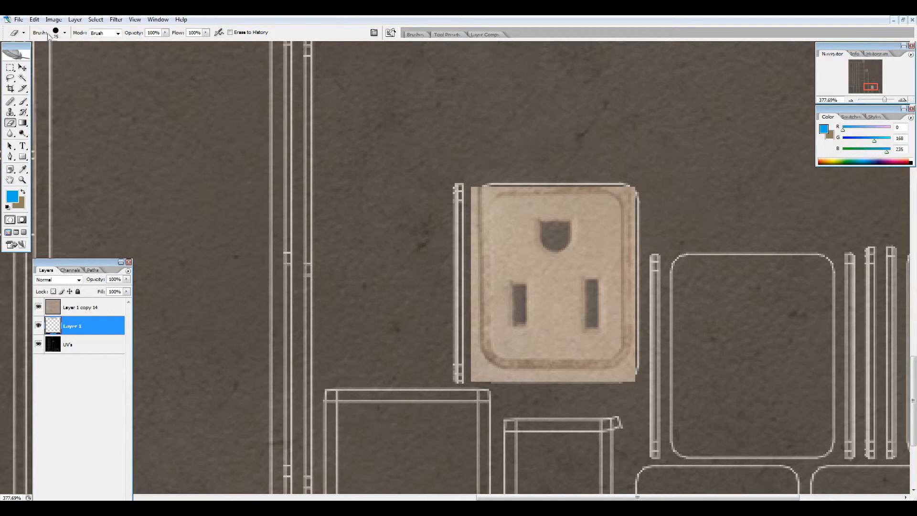
left_click(64, 32)
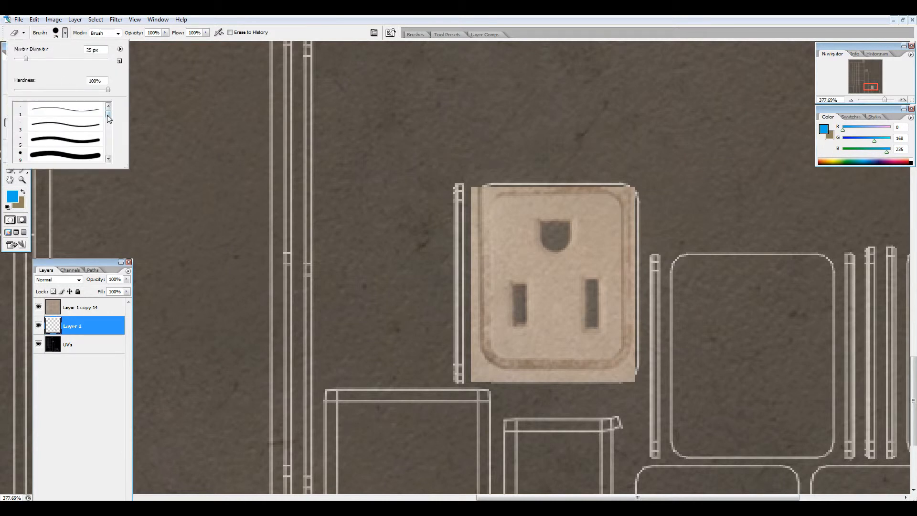
scroll(107, 116, "down", 2)
left_click(65, 154)
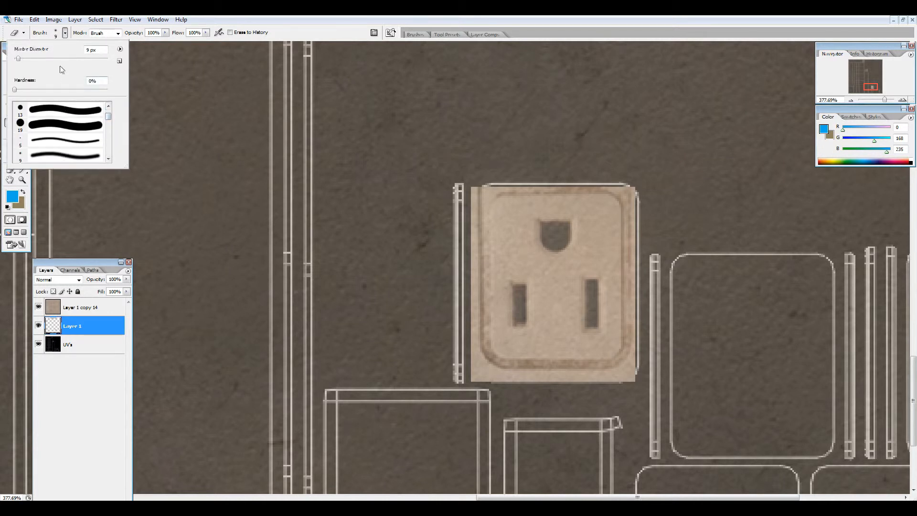
left_click_drag(85, 50, 114, 55)
type("25")
mouse_move(480, 192)
left_mouse_down()
mouse_move(635, 184)
mouse_move(628, 194)
mouse_move(636, 220)
mouse_move(572, 168)
mouse_move(614, 201)
mouse_move(634, 244)
mouse_move(634, 369)
mouse_move(625, 387)
mouse_move(625, 353)
mouse_move(605, 371)
mouse_move(507, 366)
mouse_move(477, 376)
mouse_move(480, 188)
left_mouse_up()
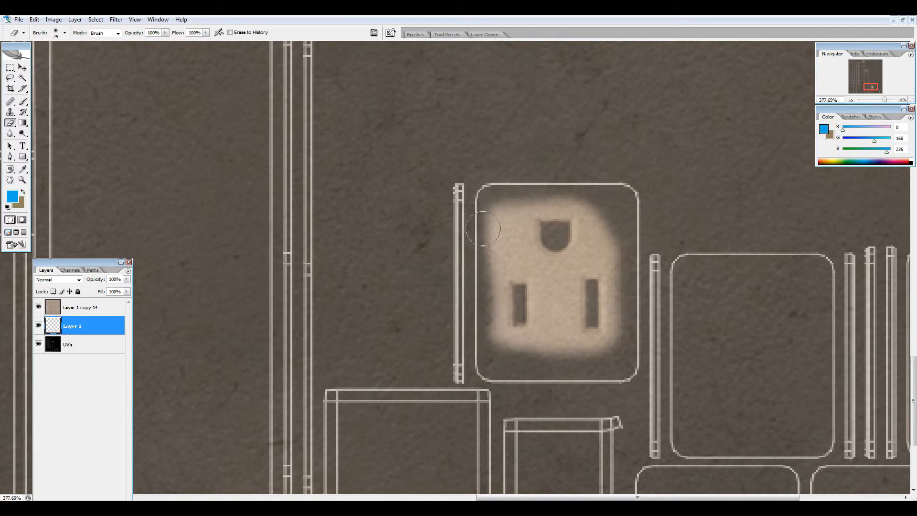
mouse_move(495, 258)
left_mouse_down()
mouse_move(497, 215)
mouse_move(495, 239)
left_mouse_up()
Step: Choose the Healing Brush and restore the Layer 1 copy 14 texture to 100% opacity
left_click(10, 102)
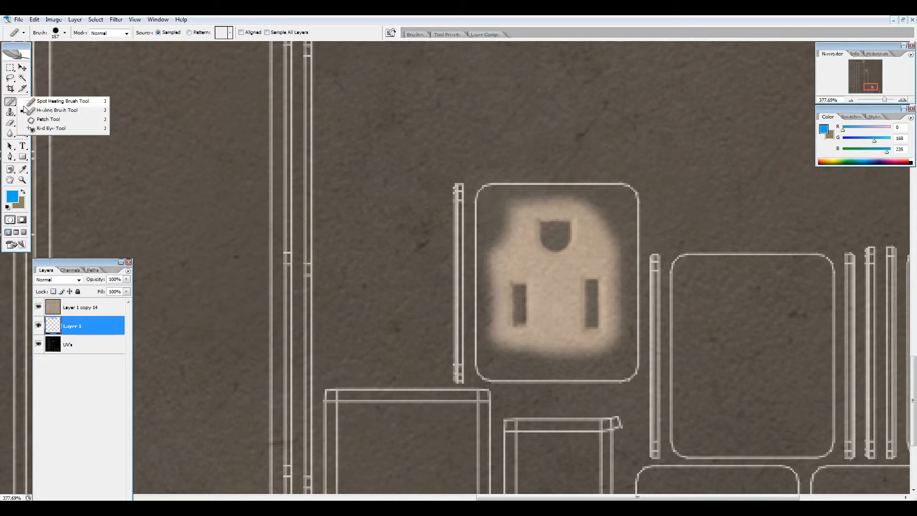
left_click(57, 107)
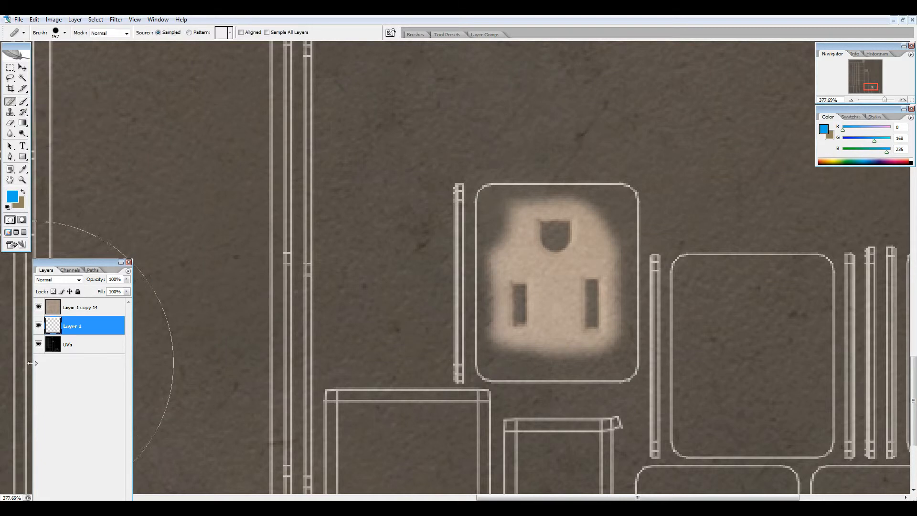
left_click(83, 307)
left_click(127, 279)
mouse_move(128, 288)
left_mouse_down()
mouse_move(103, 304)
mouse_move(129, 289)
left_mouse_up()
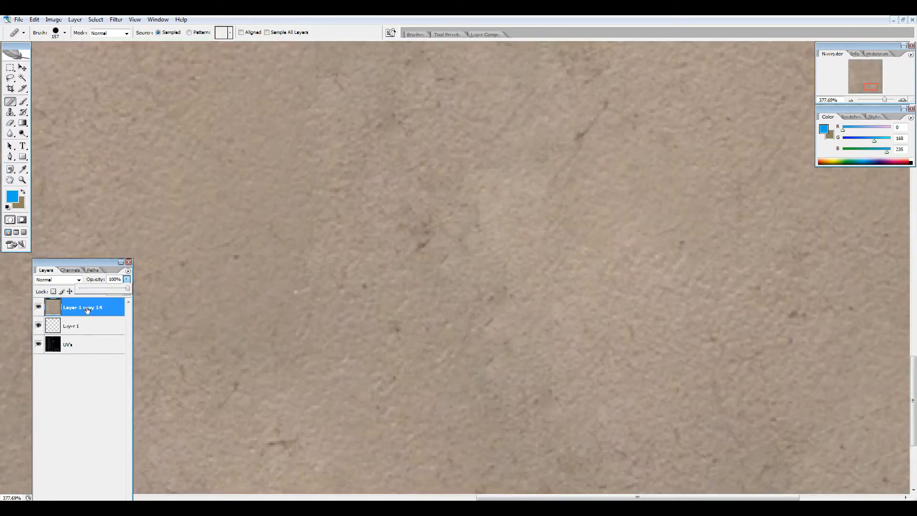
Step: Hide the UV's layer, then place the outlet layer above the plastic texture and merge those two layers
left_click(75, 323)
left_click(72, 345)
left_click(39, 345)
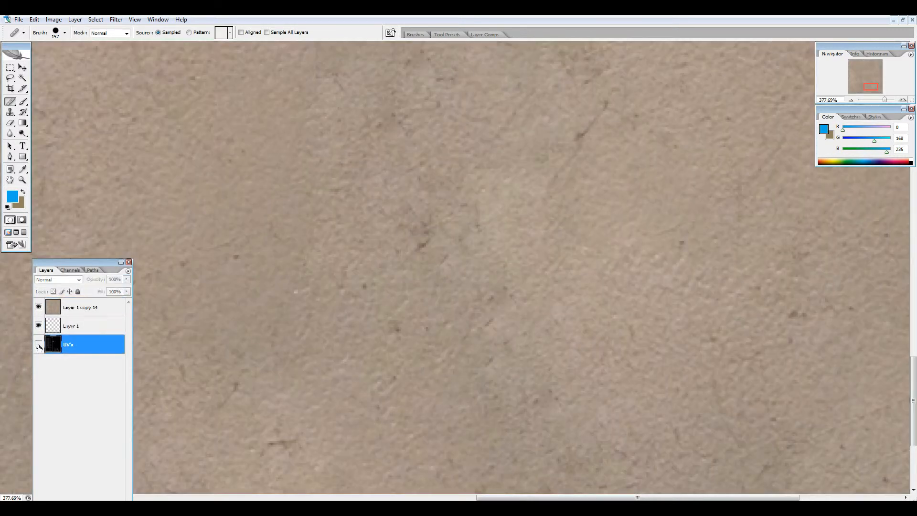
left_click_drag(75, 325, 75, 308)
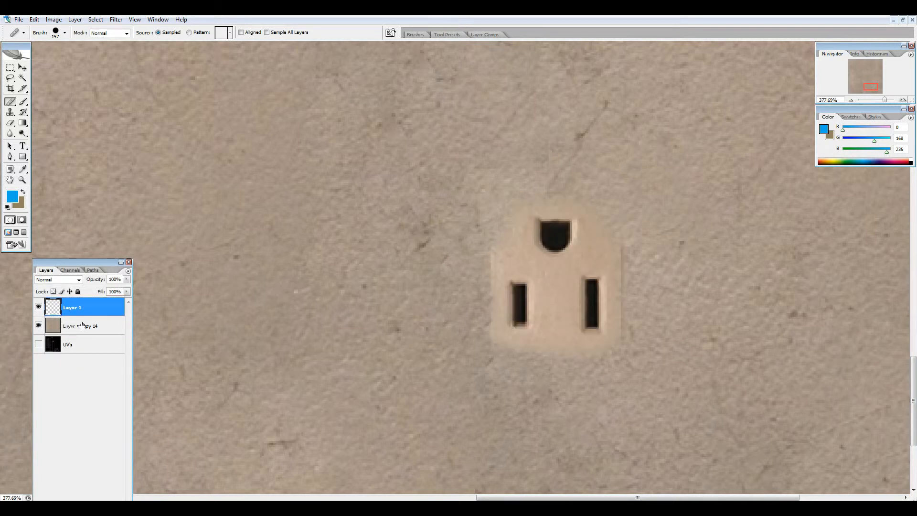
key("ctrl+shift+e")
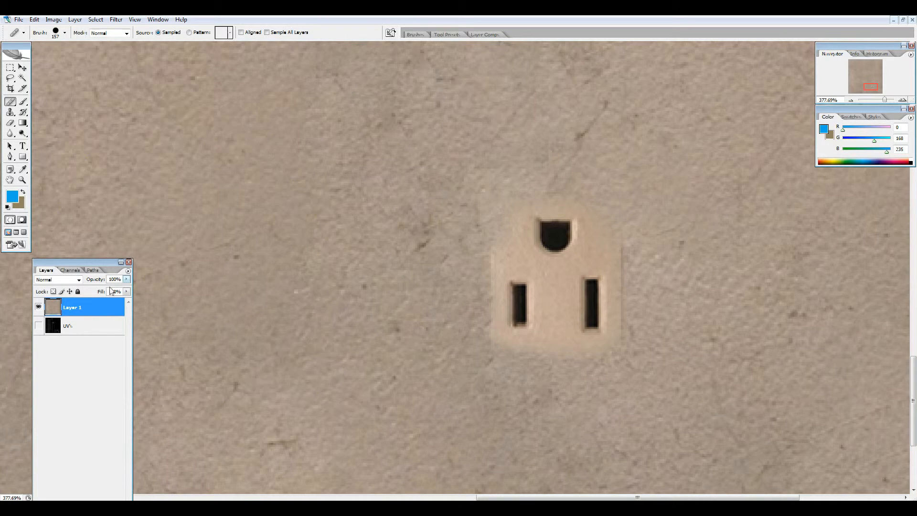
Step: Blend the outlet's outer edges into the surrounding plastic with a 15 px Healing Brush
left_click(64, 32)
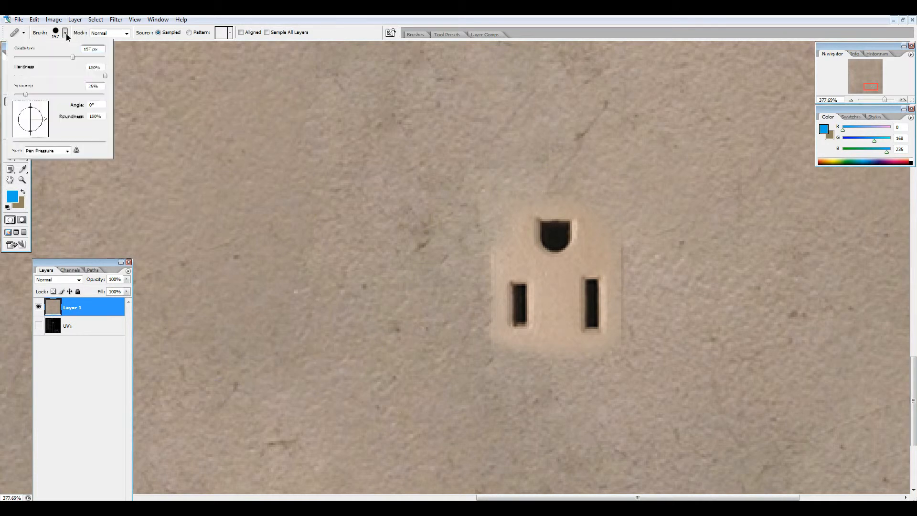
type("25")
key("Return")
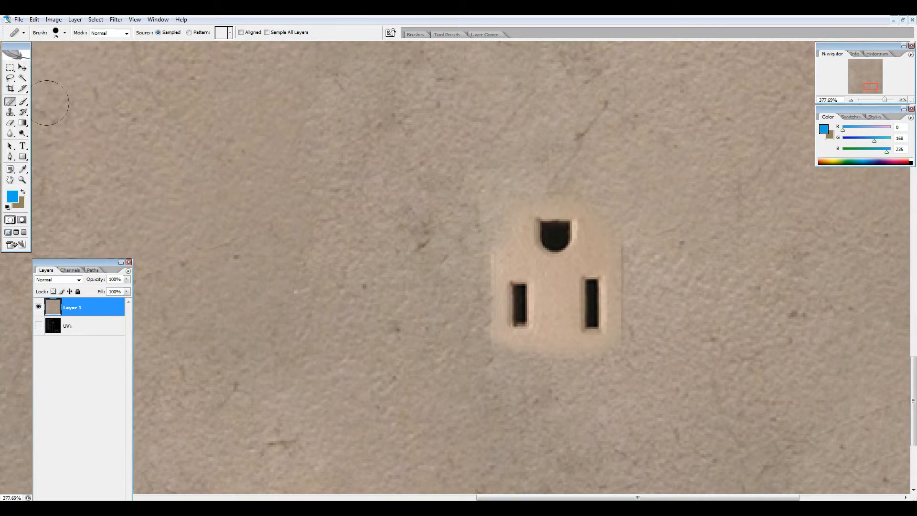
left_click(64, 33)
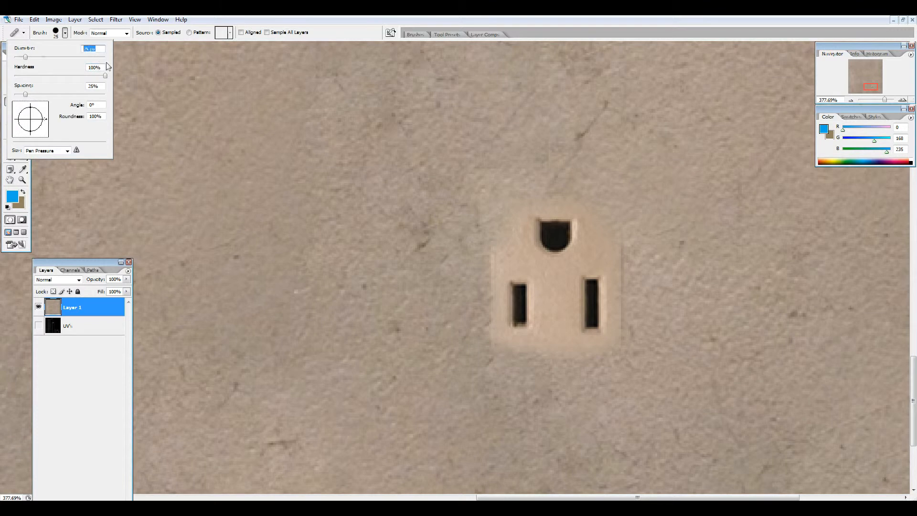
key("Return")
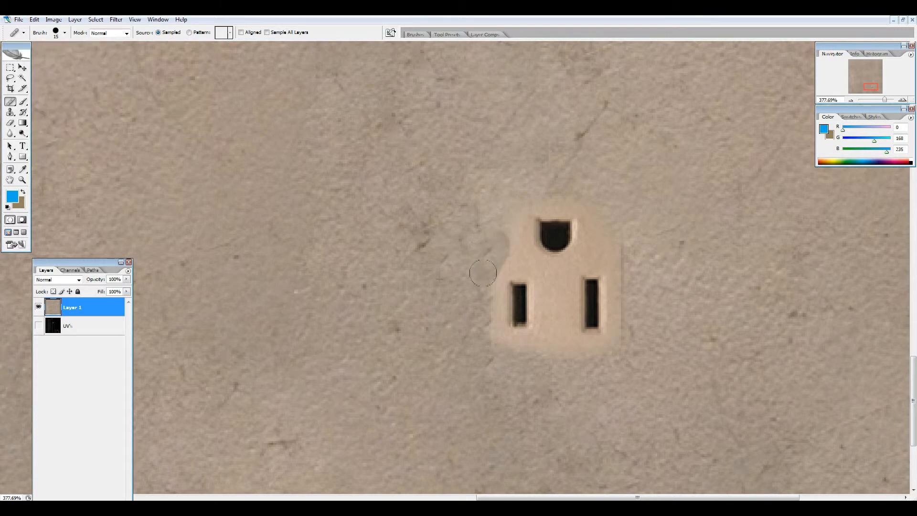
mouse_move(490, 296)
left_mouse_down()
mouse_move(483, 353)
mouse_move(631, 353)
left_mouse_up()
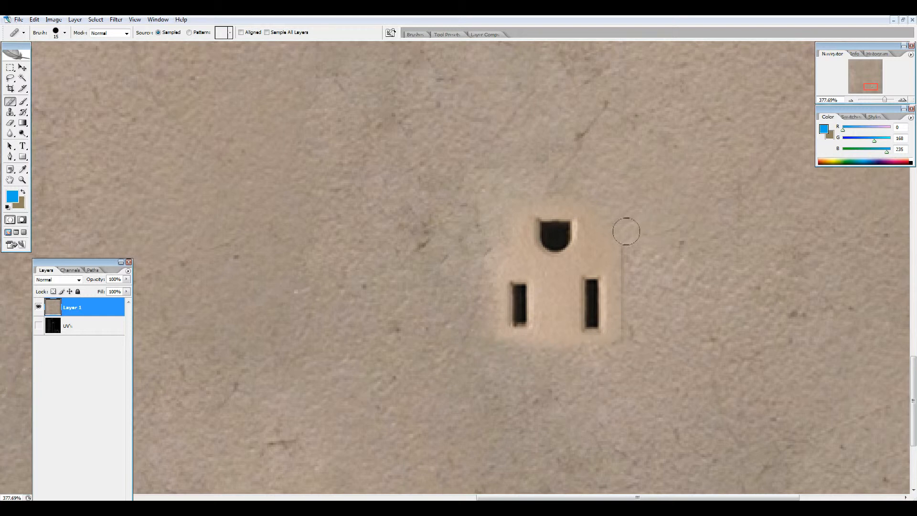
left_click_drag(624, 282, 625, 328)
mouse_move(592, 245)
left_mouse_down()
mouse_move(606, 231)
mouse_move(612, 198)
mouse_move(575, 181)
mouse_move(607, 234)
left_mouse_up()
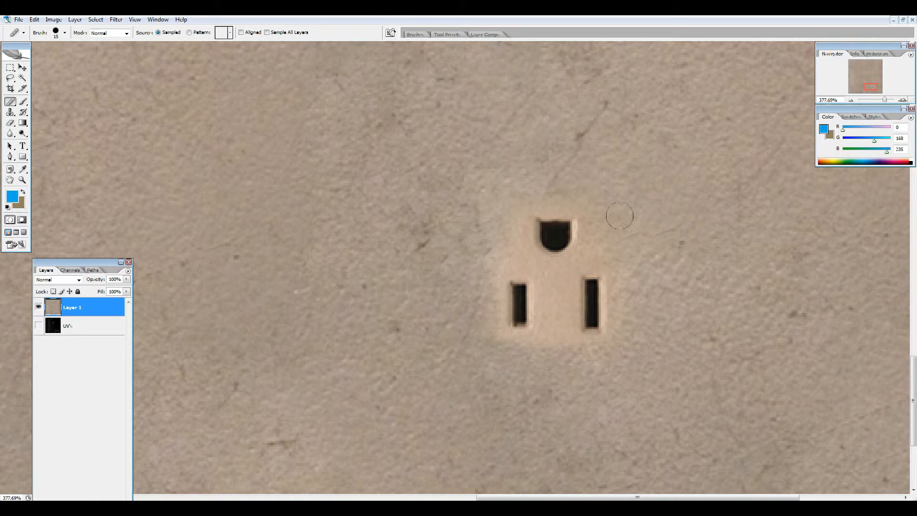
Step: Heal the tan surface between the blade slots and beside the ground hole using nearby plastic texture as the source
left_click_drag(557, 275, 560, 353)
left_click(671, 344, "alt")
mouse_move(550, 299)
left_mouse_down()
mouse_move(515, 348)
mouse_move(477, 334)
left_mouse_up()
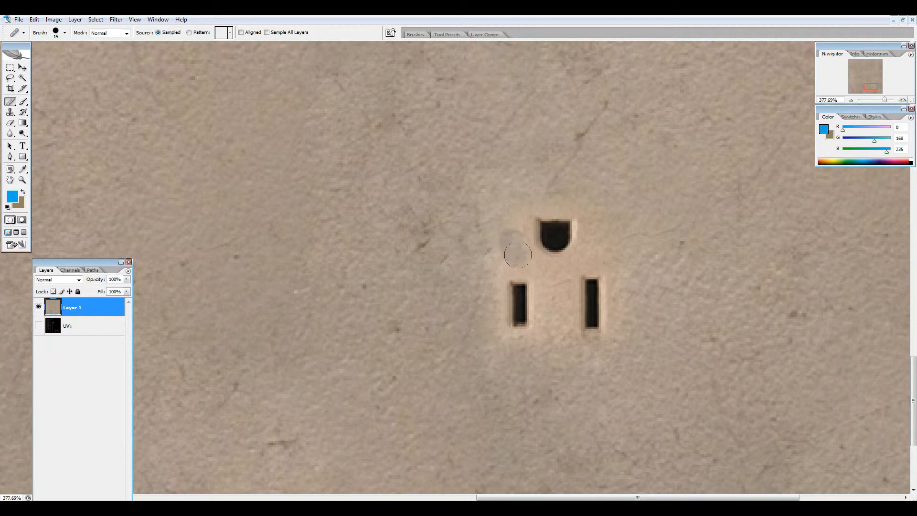
left_click(462, 231, "alt")
left_click_drag(614, 219, 594, 246)
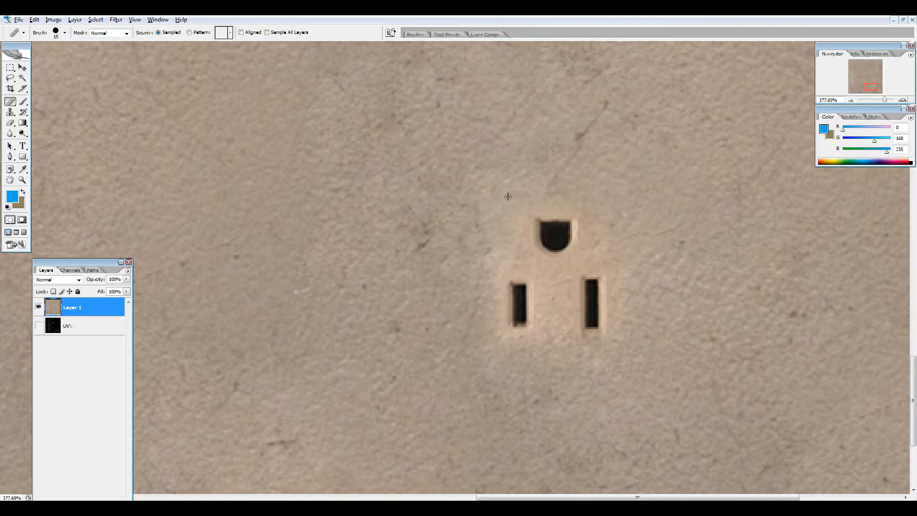
Step: Touch up the tan patches above and around the ground hole with healing strokes sampled from the clean texture above
left_click_drag(578, 203, 629, 202)
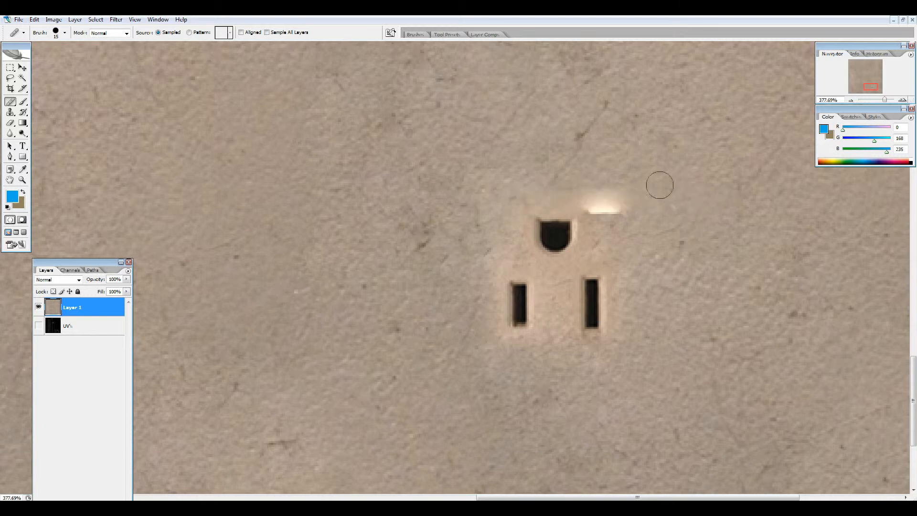
left_click(530, 198, "alt")
mouse_move(564, 194)
left_mouse_down()
mouse_move(555, 201)
mouse_move(577, 195)
left_mouse_up()
left_click(533, 161, "alt")
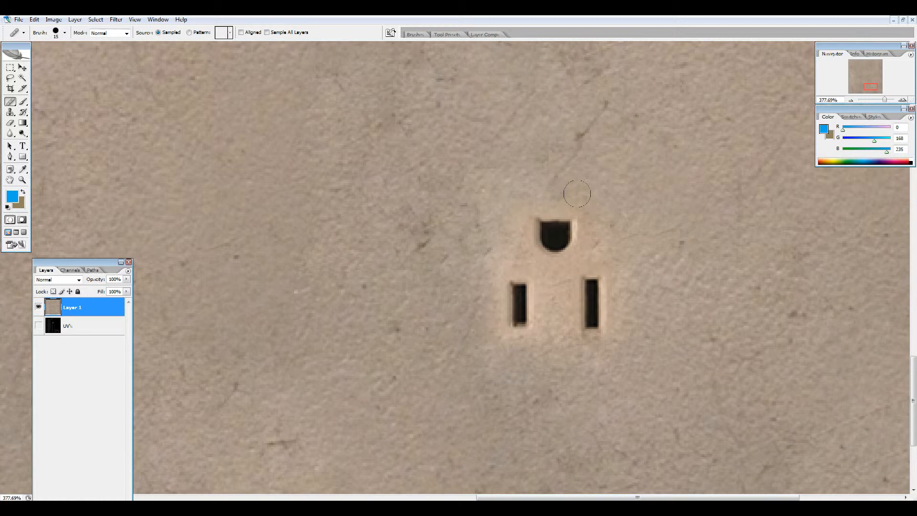
left_click(595, 233)
left_click(557, 280)
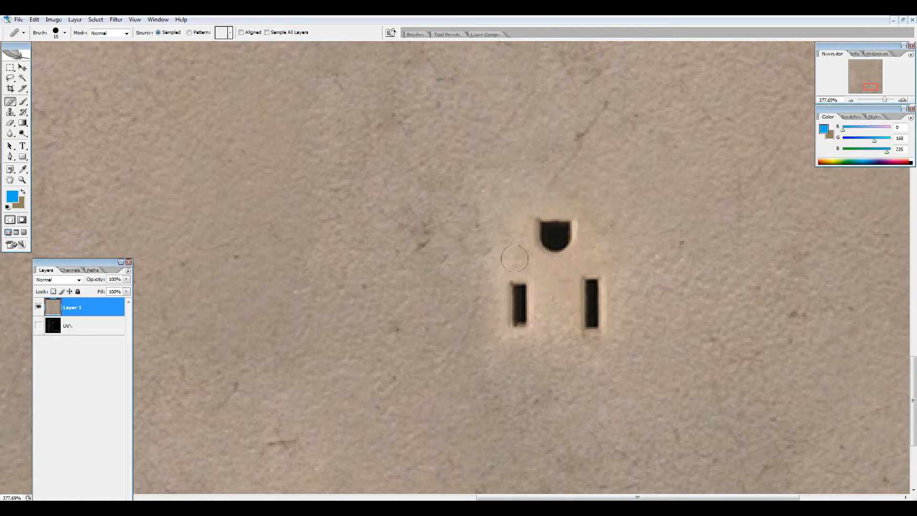
Step: Switch the Healing Brush mode to Replace and paint plastic texture between and below the slots and beside the ground hole
left_click(97, 35)
left_click(97, 50)
mouse_move(555, 306)
left_mouse_down()
mouse_move(553, 289)
mouse_move(554, 351)
left_mouse_up()
mouse_move(564, 285)
left_mouse_down()
mouse_move(565, 346)
mouse_move(554, 354)
mouse_move(523, 350)
left_mouse_up()
left_click(639, 350, "alt")
left_click_drag(594, 349, 621, 349)
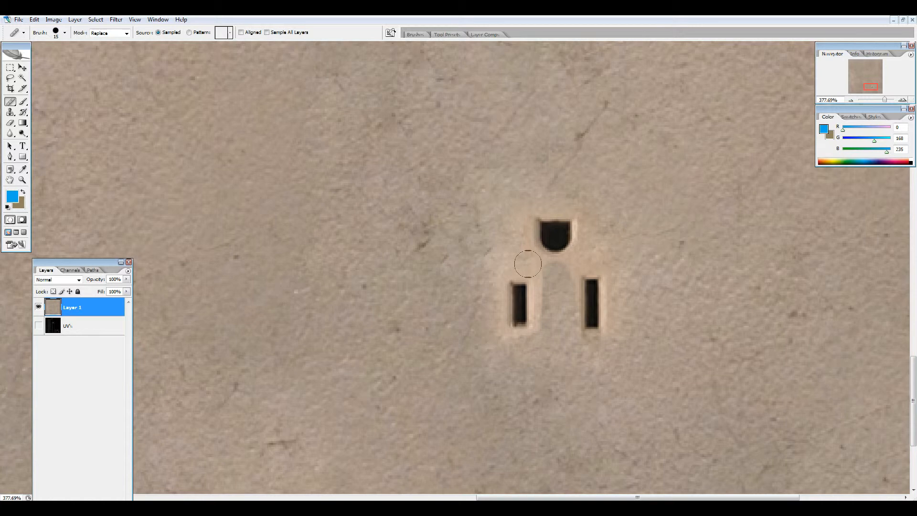
left_click_drag(515, 246, 516, 221)
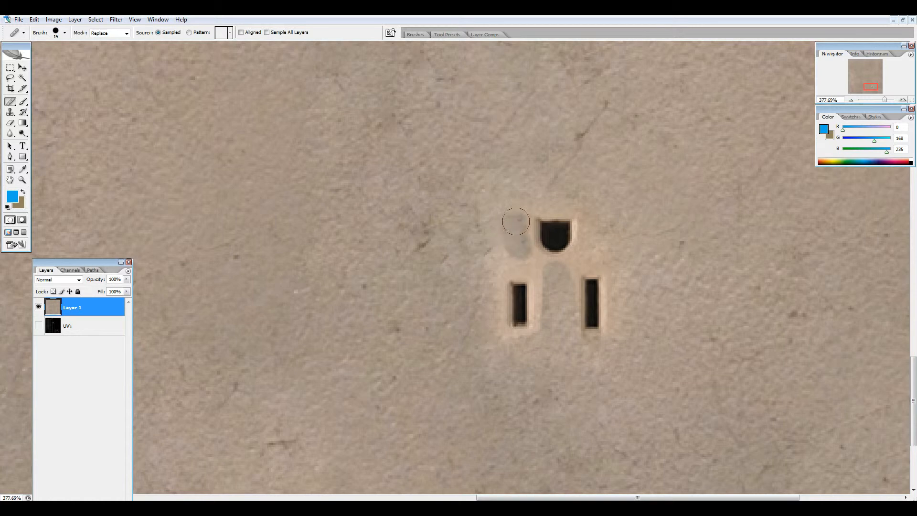
left_click_drag(599, 234, 589, 251)
Step: Return the Healing Brush mode to Normal and smooth the remaining blend edges around the slots and ground hole
left_click(65, 32)
left_click(93, 34)
left_click(100, 41)
mouse_move(497, 256)
left_mouse_down()
mouse_move(498, 225)
mouse_move(524, 210)
mouse_move(511, 210)
left_mouse_up()
left_click(454, 250, "alt")
mouse_move(504, 260)
left_mouse_down()
mouse_move(489, 274)
mouse_move(498, 300)
mouse_move(547, 274)
mouse_move(546, 330)
mouse_move(504, 347)
left_mouse_up()
left_click(566, 368, "alt")
left_click_drag(583, 346, 604, 349)
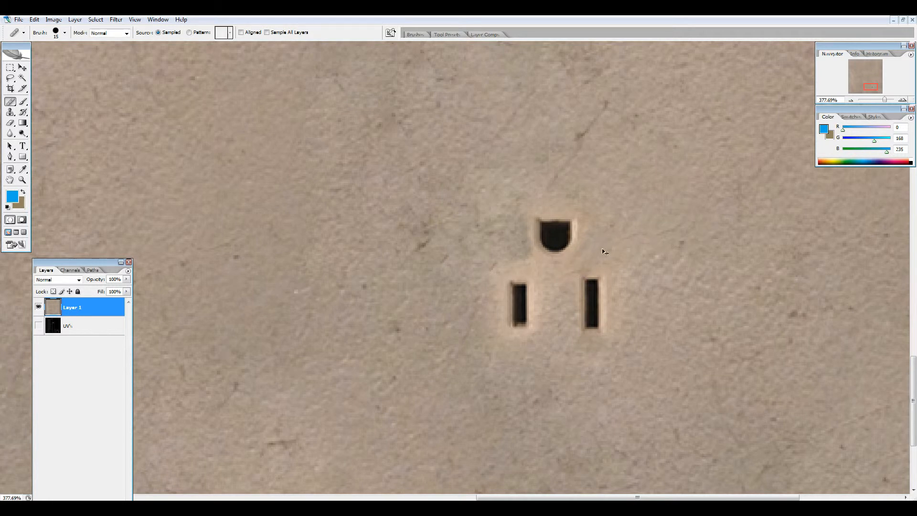
left_click_drag(545, 266, 549, 287)
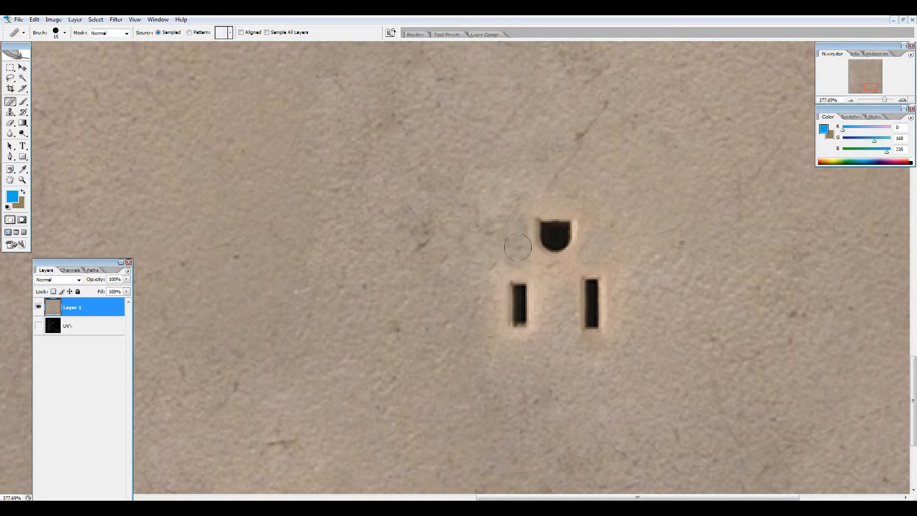
Step: Show the UV's layer again and lower the merged texture layer's opacity to 68%, keeping the Layers palette clear of the edge
key("z")
right_click(626, 276)
left_click(635, 281)
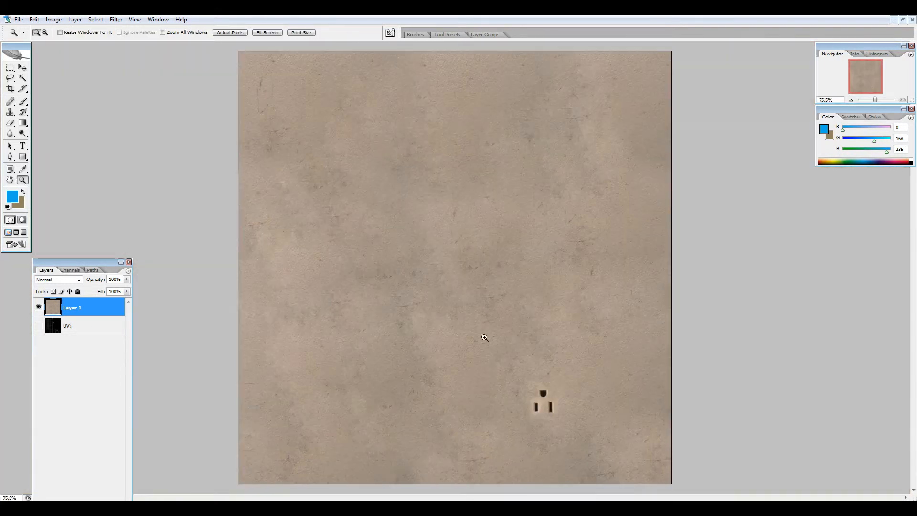
left_click_drag(485, 334, 601, 455)
left_click(22, 67)
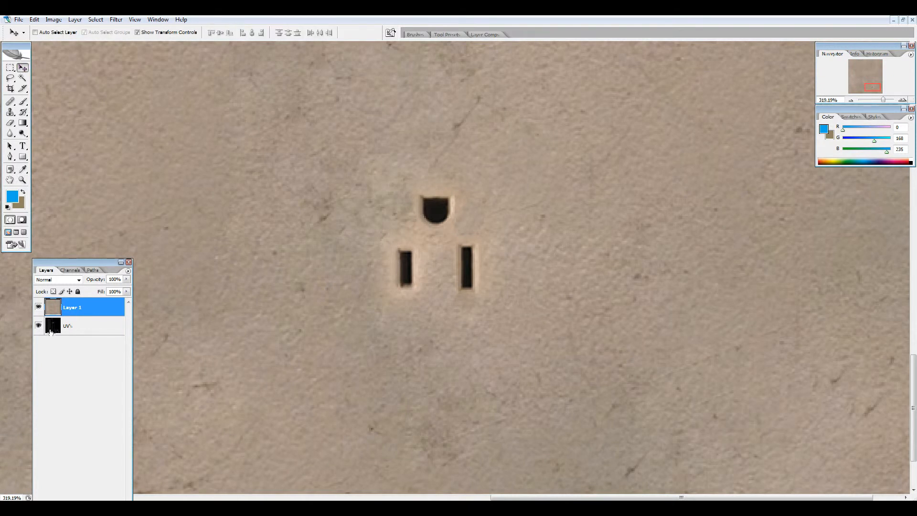
left_click(127, 279)
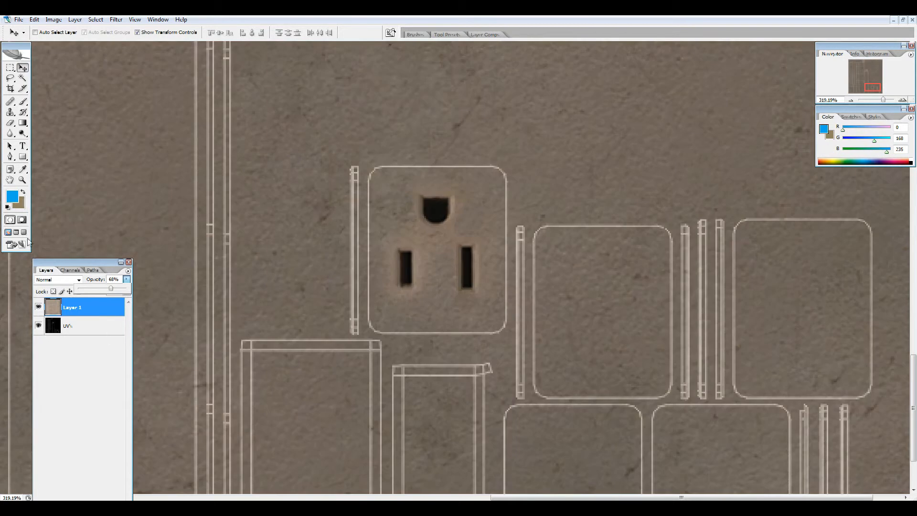
left_click_drag(72, 264, 128, 91)
Step: Try to centre the outlet within its rounded UV shell by selecting it and moving it slightly
left_click(10, 67)
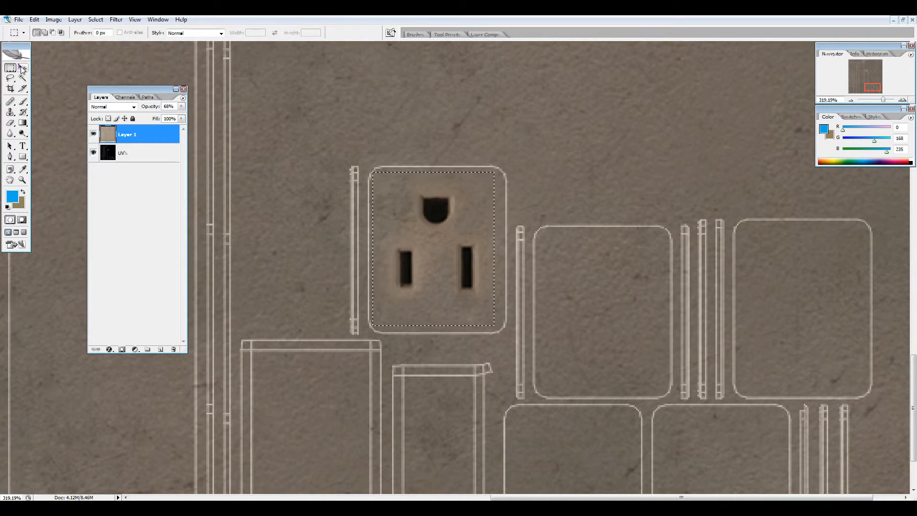
left_click(474, 138)
left_click(22, 68)
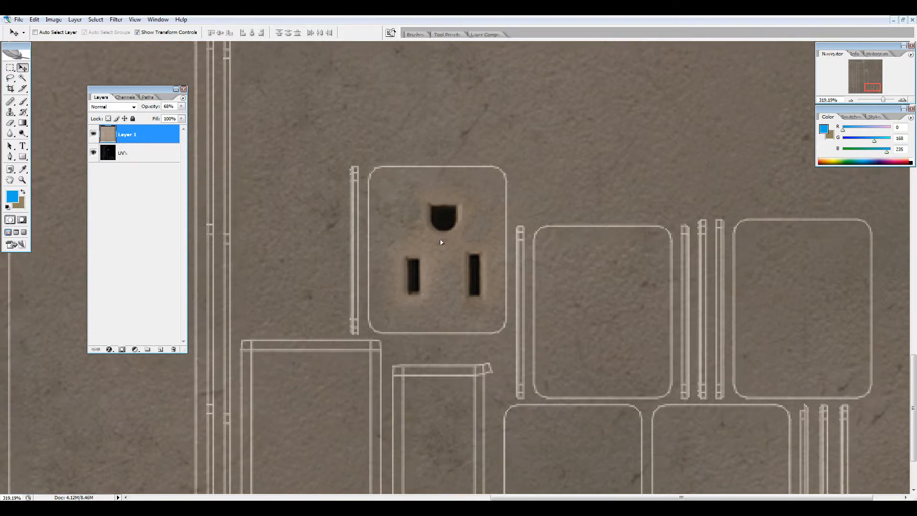
key("m")
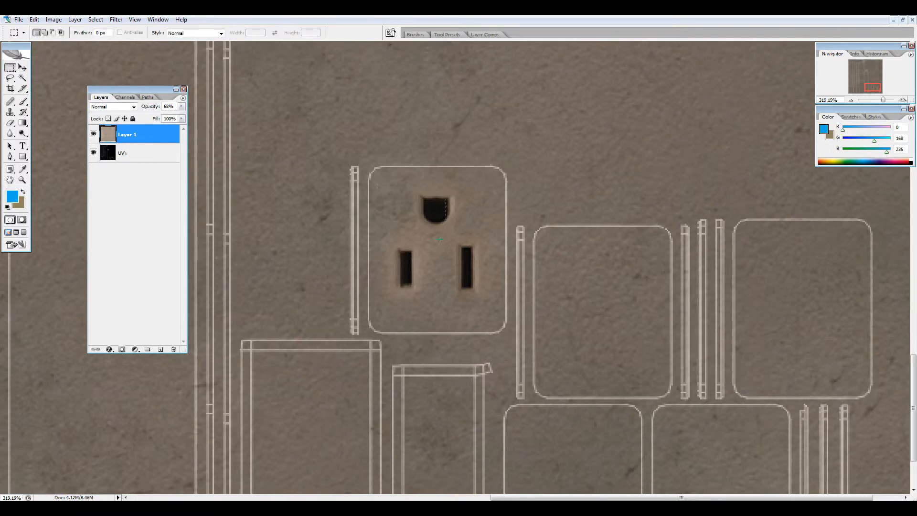
left_click_drag(491, 315, 494, 316)
left_click(23, 68)
left_click_drag(442, 249, 447, 253)
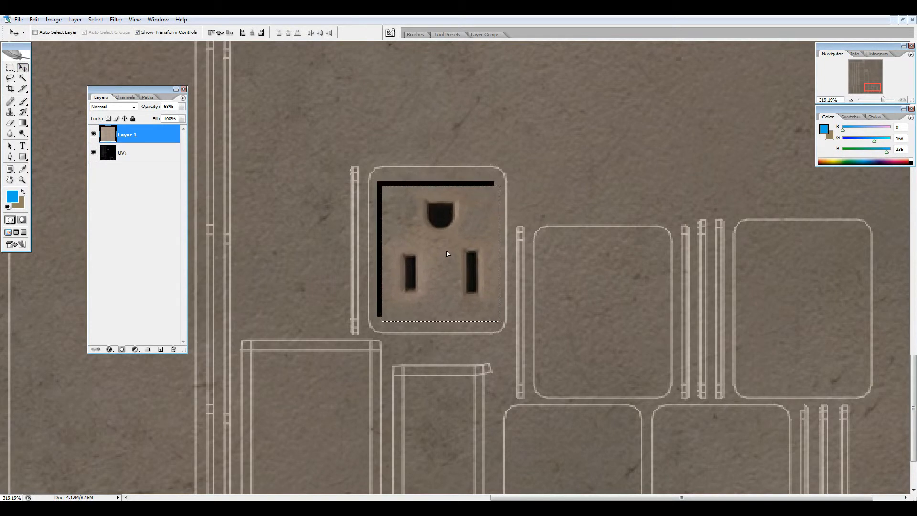
key("ctrl+z")
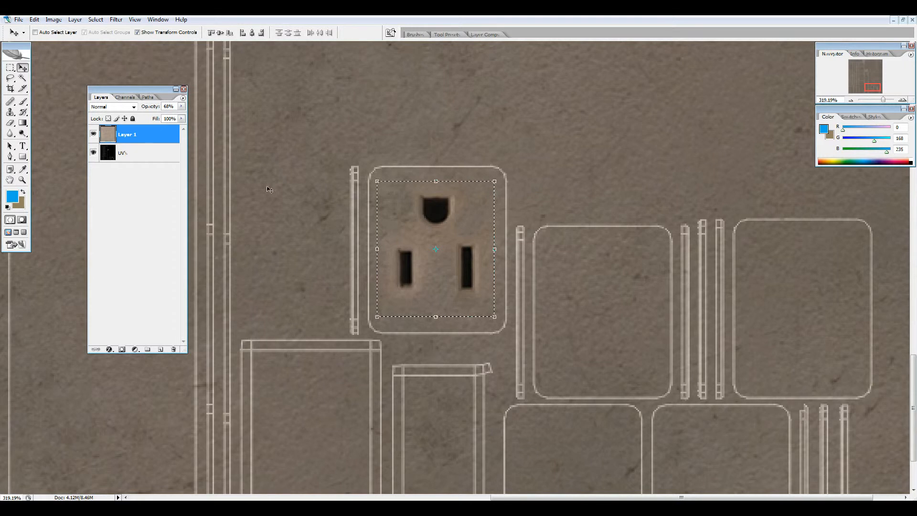
Step: Select the outlet with a rectangular marquee and paste a copy of it on a new layer above the texture
left_click(10, 68)
left_click(435, 131)
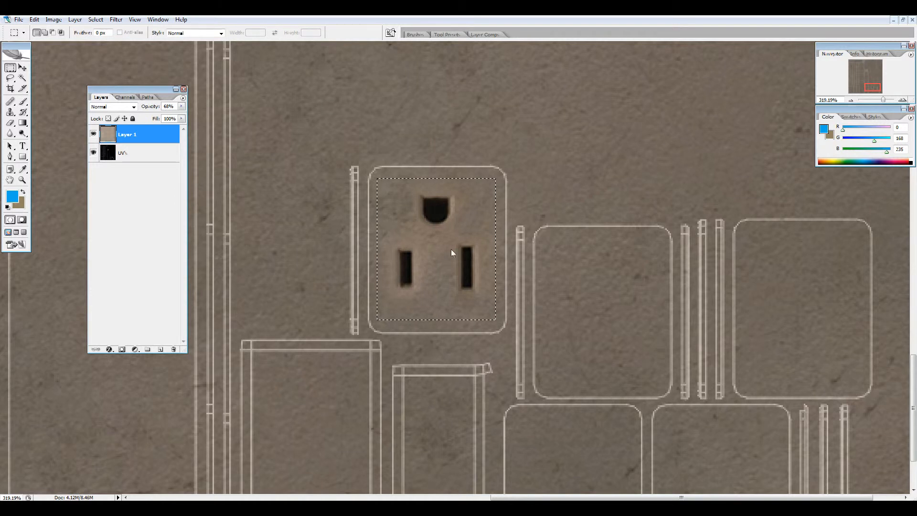
key("ctrl+v")
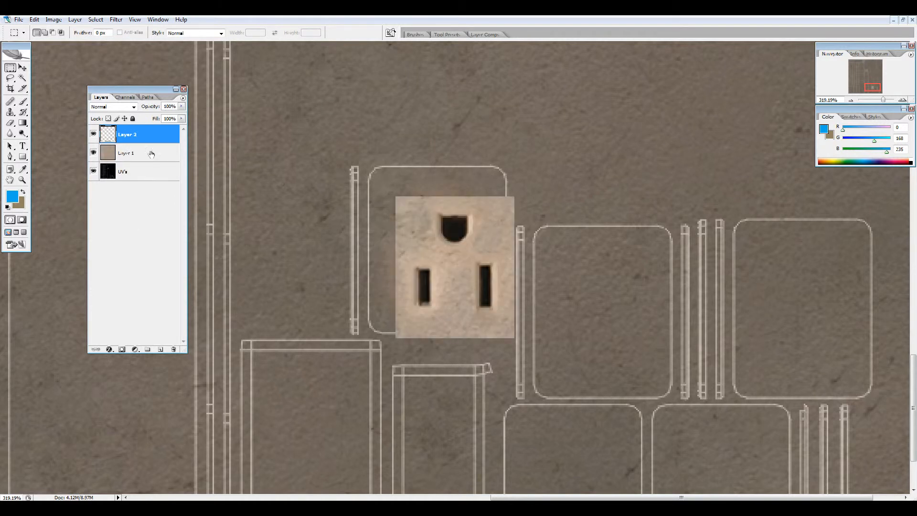
key("v")
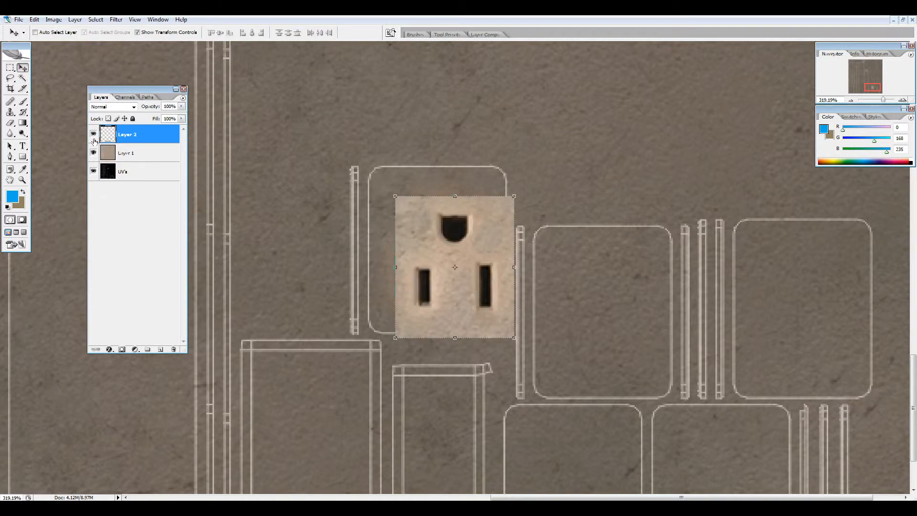
left_click(139, 151)
left_click(141, 134)
Step: Move the copied outlet into the nearest rounded UV shell beside the original, centring it within the outline
left_click_drag(423, 241, 568, 285)
scroll(582, 295, "down", 4)
scroll(670, 323, "right", 1)
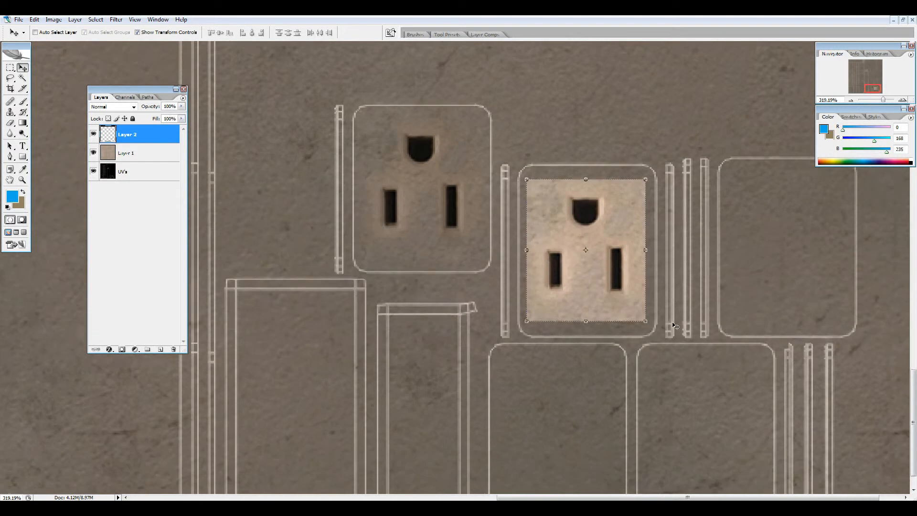
Step: Duplicate the copied outlet's layer and fit the duplicate inside the farthest rounded shell in the same row
scroll(672, 328, "down", 3)
scroll(668, 327, "left", 2)
scroll(627, 313, "right", 5)
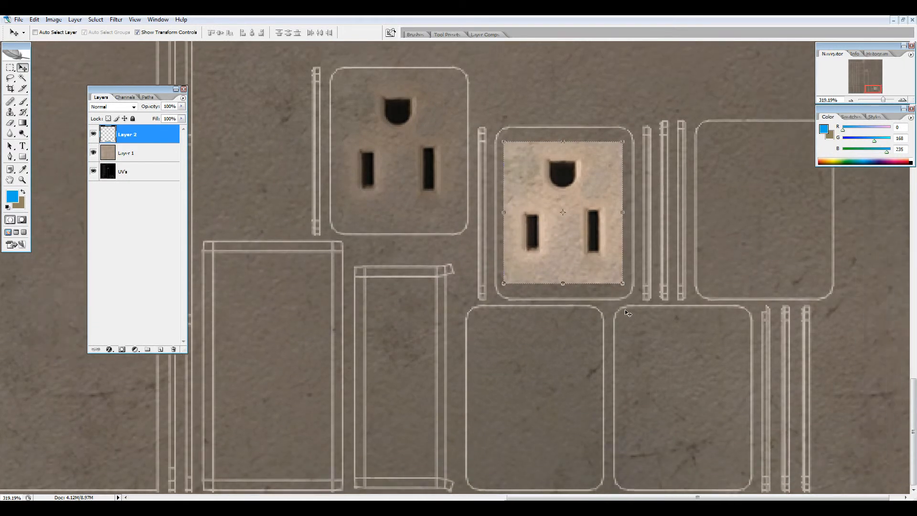
key("z")
key("ctrl+alt+0")
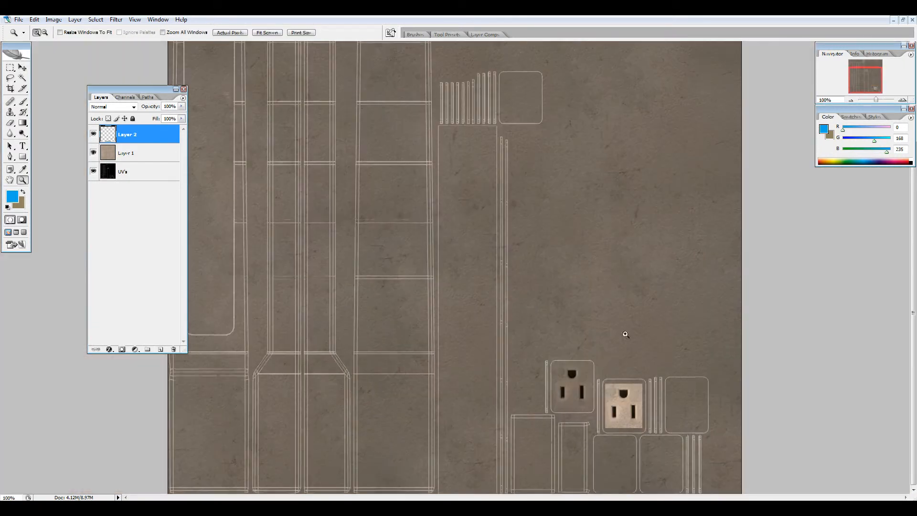
key("v")
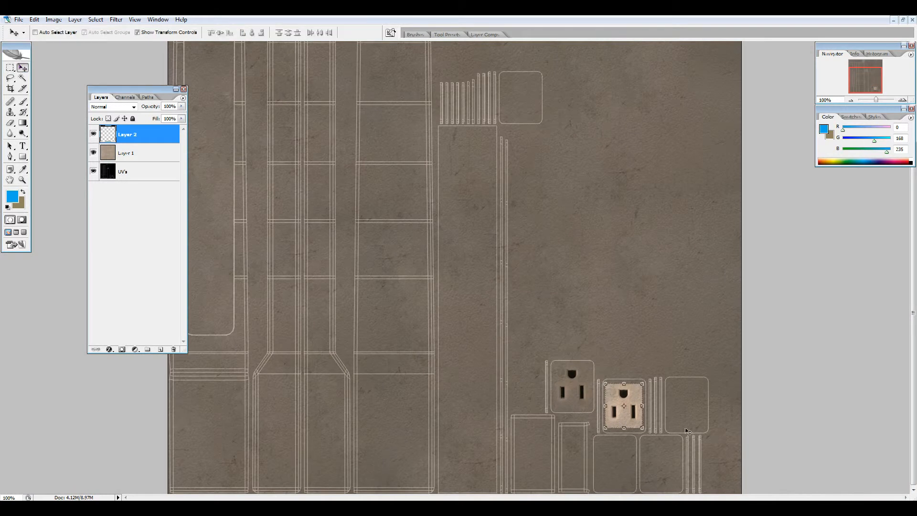
key("ctrl+j")
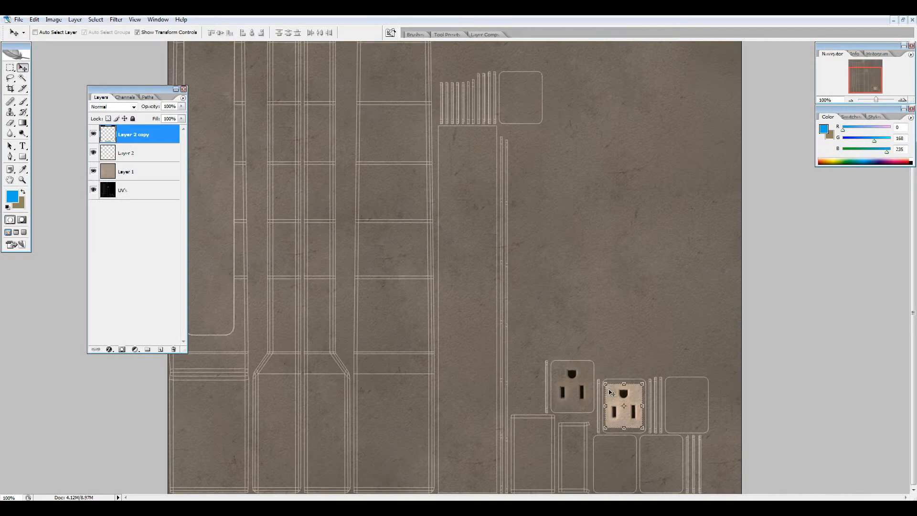
left_click_drag(615, 405, 678, 407)
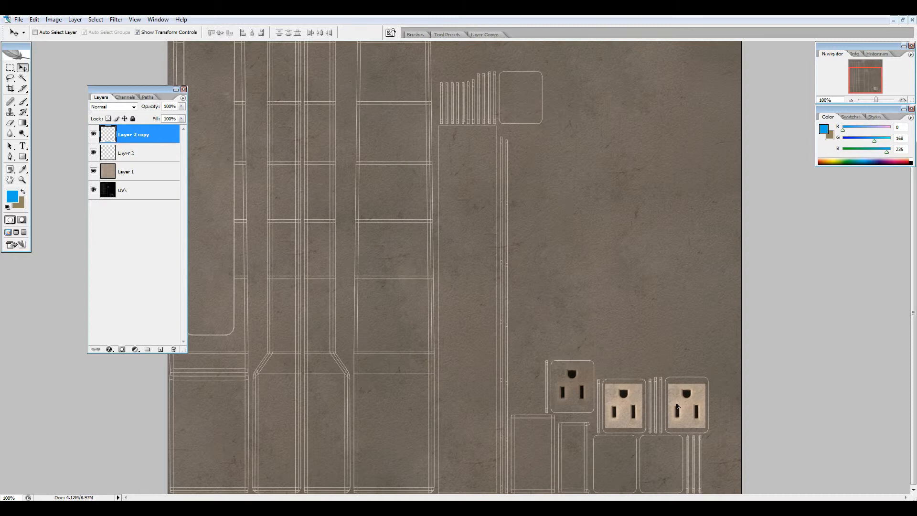
key("Down")
key("Up")
Step: Duplicate the outlet layer three more times, placing the copies in the isolated upper shell and the two adjacent lowest shells
key("ctrl+j")
key("ctrl+k")
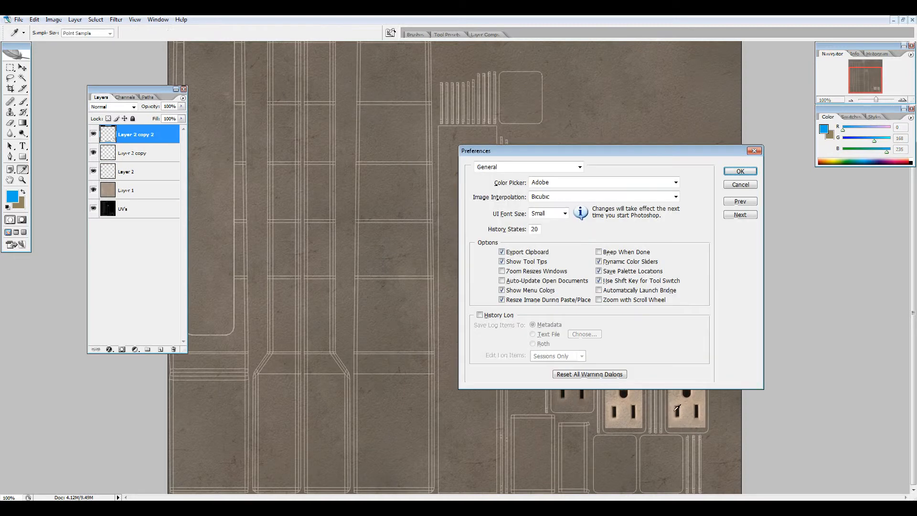
key("Escape")
key("v")
left_click_drag(694, 408, 622, 480)
key("ctrl+j")
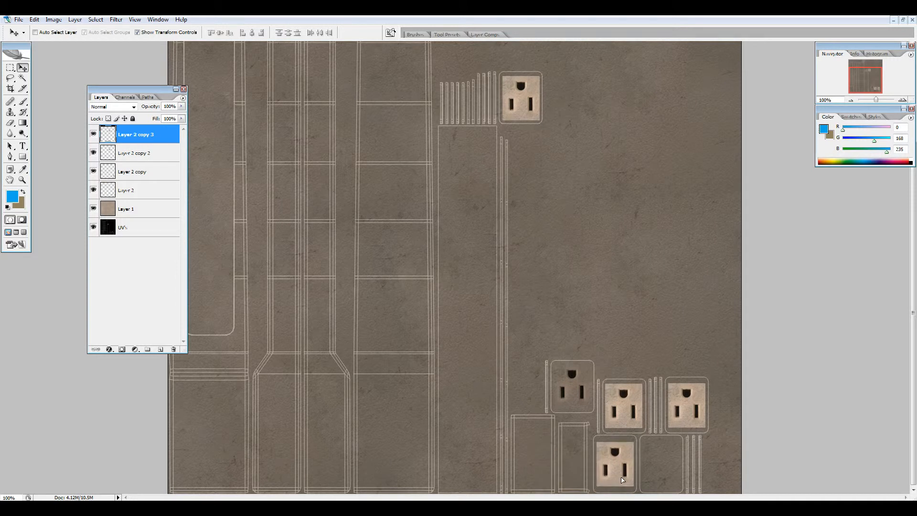
key("Right")
key("ctrl+j")
left_click_drag(618, 470, 658, 475)
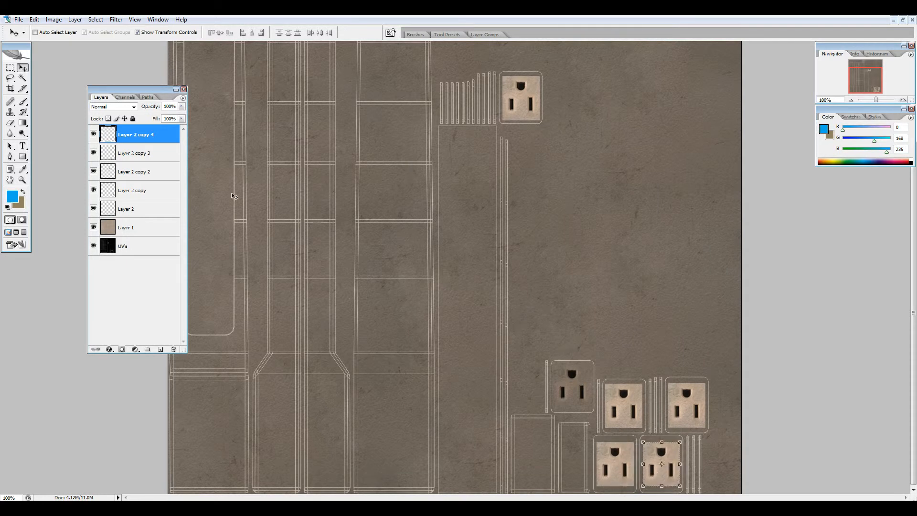
Step: Hide the UV's layer, restore Layer 1 to 100% opacity, and merge all outlet copies into it
left_click(93, 246)
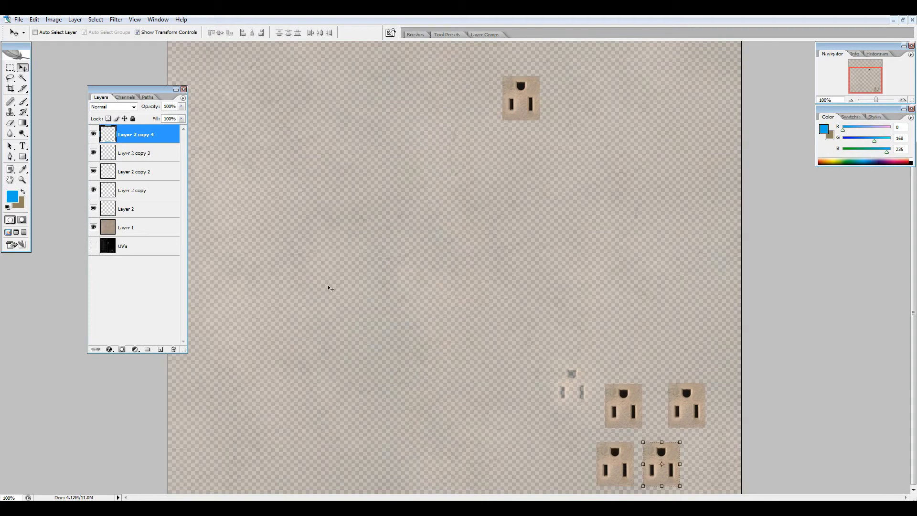
left_click(129, 225)
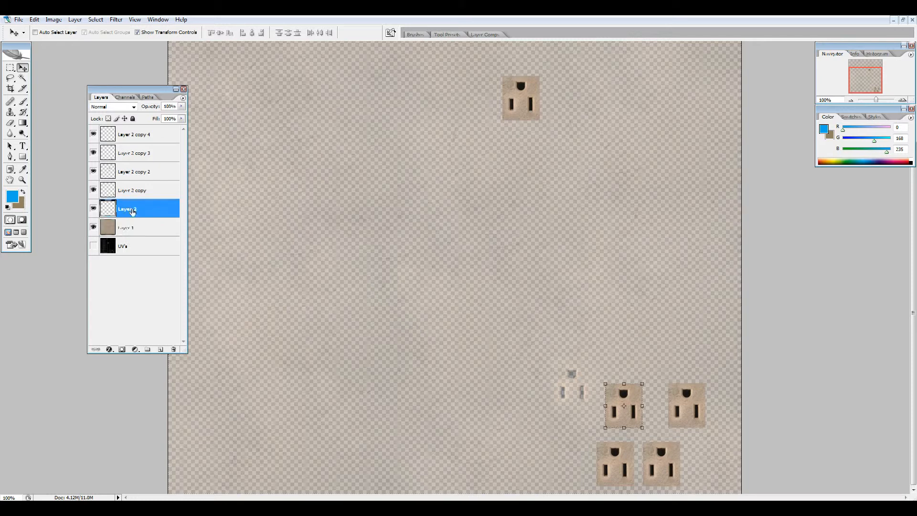
left_click(182, 106)
left_click_drag(171, 119, 394, 164)
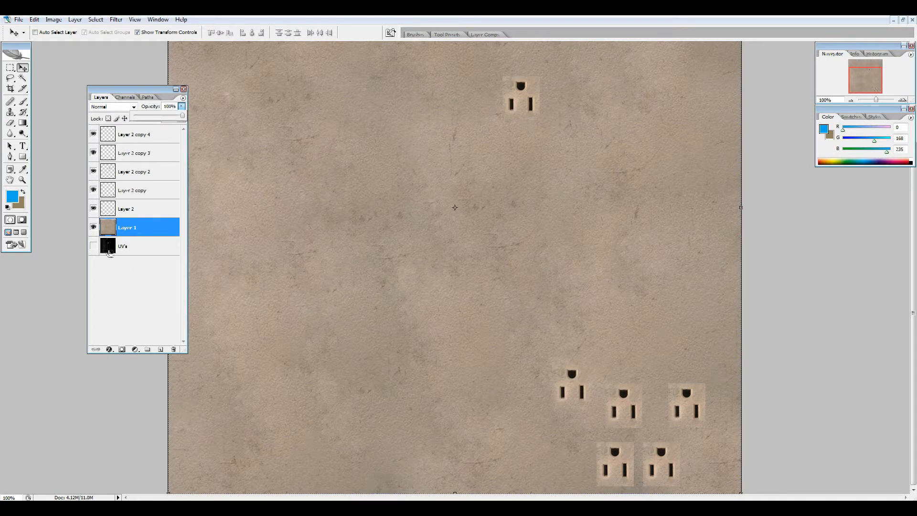
key("ctrl+shift+e")
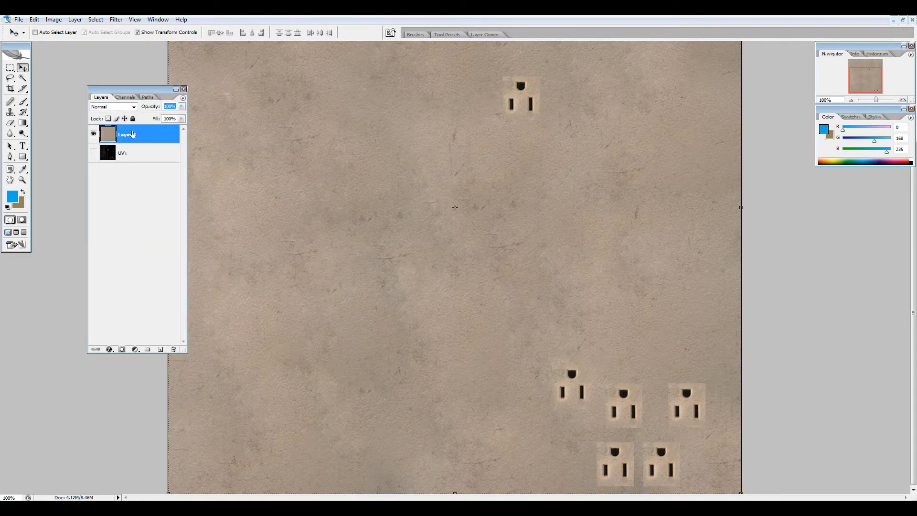
Step: Blend the patch edges around the isolated upper outlet using the Healing Brush with clean plastic sampled nearby
left_click(10, 68)
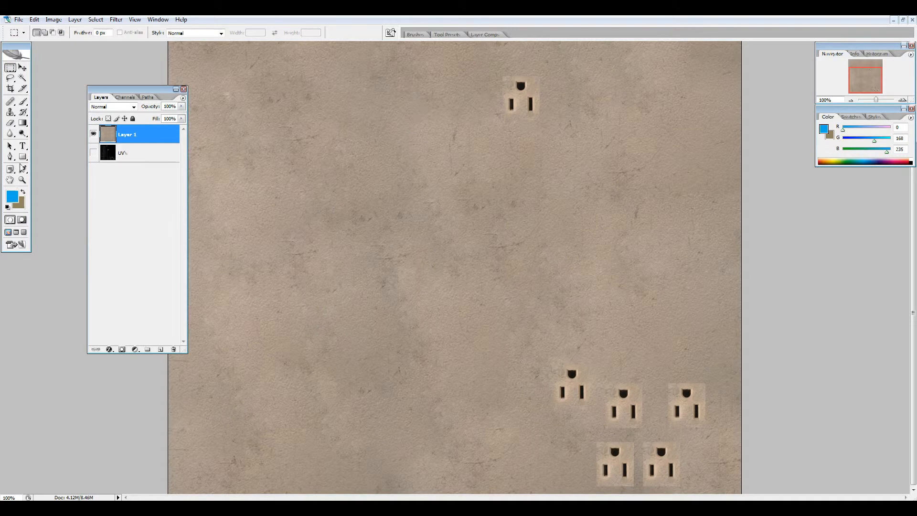
left_click(22, 180)
left_click_drag(599, 156, 600, 157)
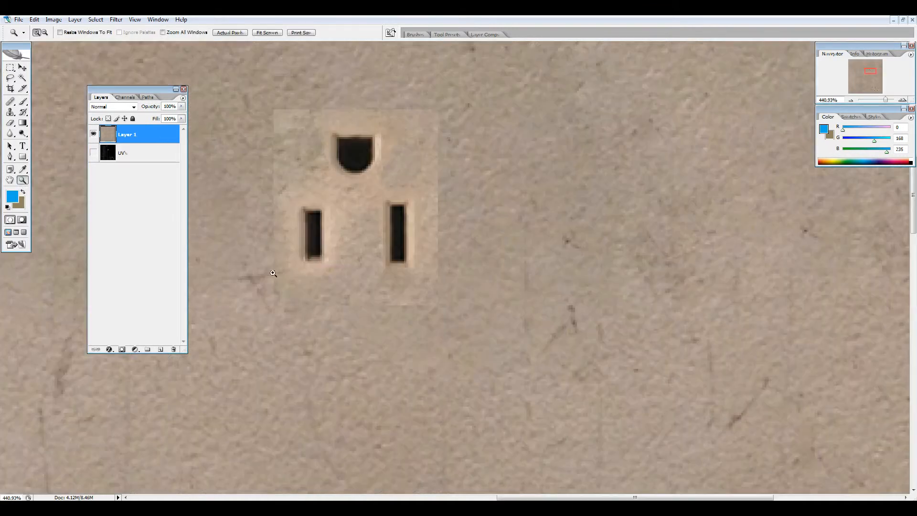
left_click(12, 103)
left_click(536, 142, "alt")
mouse_move(413, 99)
left_mouse_down()
mouse_move(435, 117)
mouse_move(428, 140)
mouse_move(447, 308)
left_mouse_up()
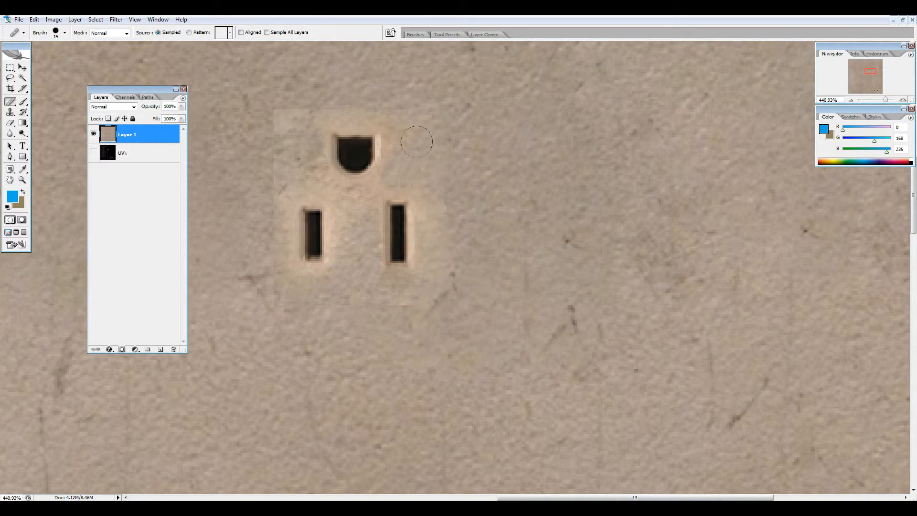
left_click_drag(262, 112, 374, 99)
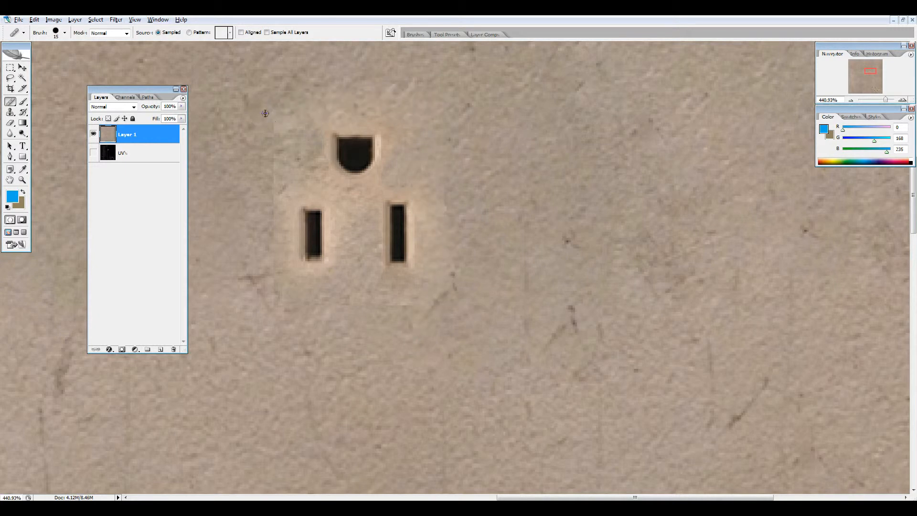
mouse_move(272, 119)
left_mouse_down()
mouse_move(267, 318)
mouse_move(466, 319)
left_mouse_up()
mouse_move(270, 174)
left_mouse_down()
mouse_move(274, 261)
mouse_move(274, 281)
left_mouse_up()
left_click(248, 141, "alt")
left_click_drag(290, 114, 295, 135)
left_click_drag(282, 179, 285, 195)
Step: Heal the patch edges around the pasted outlet nearest the original, sampling the surrounding plastic
key("z")
right_click(373, 229)
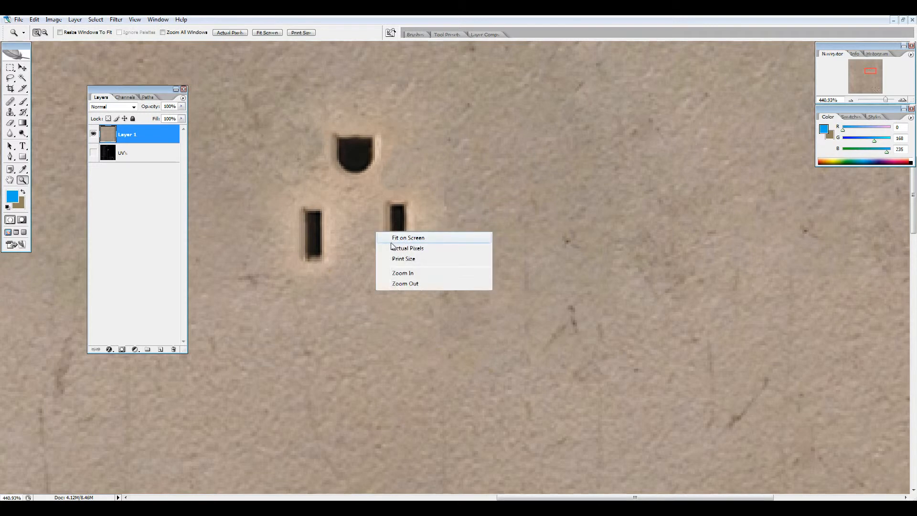
left_click(392, 235)
left_click_drag(649, 458, 649, 458)
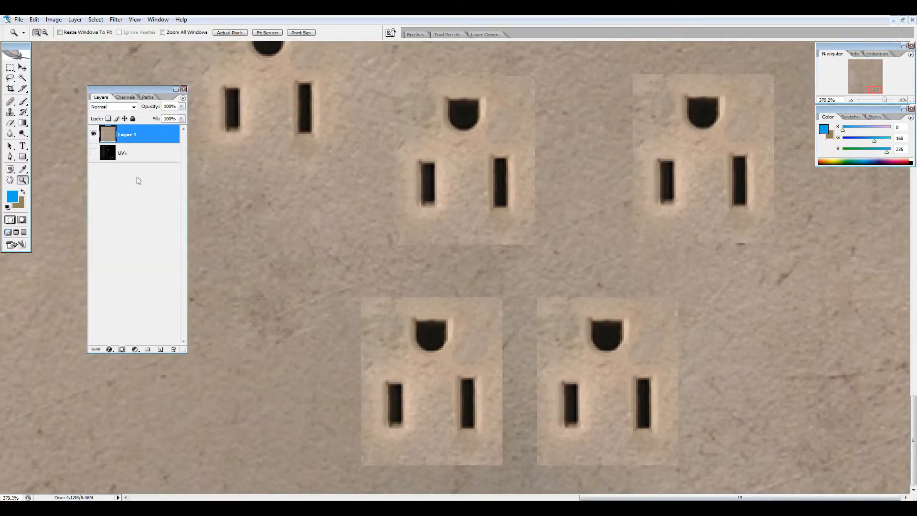
key("j")
left_click(566, 85, "alt")
mouse_move(540, 64)
left_mouse_down()
mouse_move(540, 234)
mouse_move(550, 244)
mouse_move(365, 241)
mouse_move(376, 229)
mouse_move(386, 234)
mouse_move(394, 73)
left_mouse_up()
left_click(581, 251, "alt")
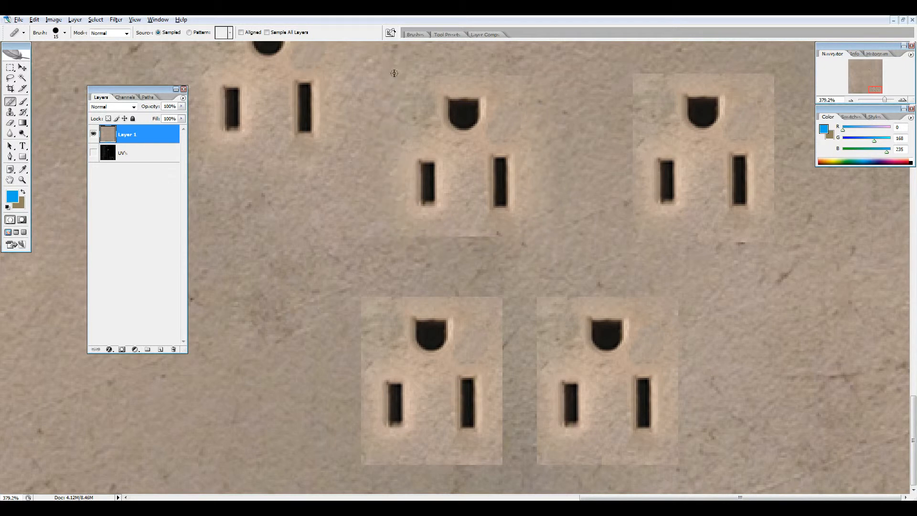
Step: Remove the leftover seam line directly beneath that outlet with the Healing Brush
scroll(598, 81, "up", 4)
scroll(585, 232, "up", 2)
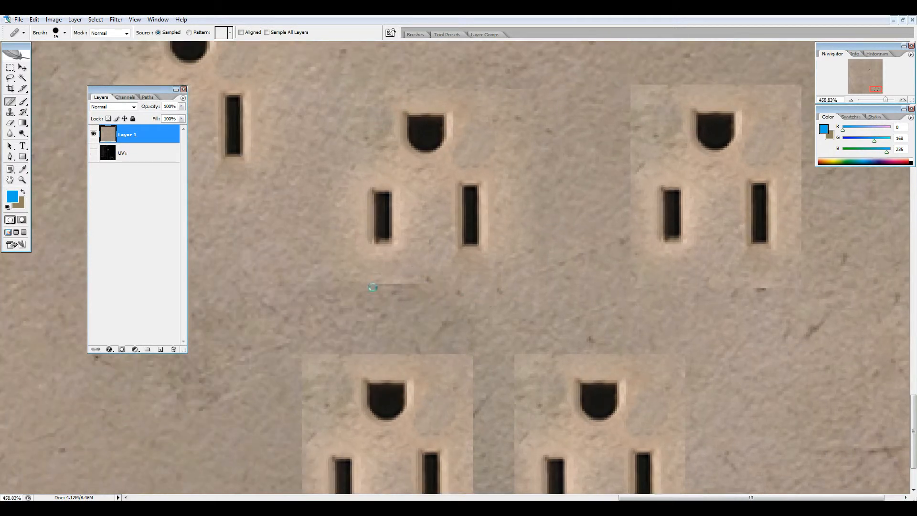
key("z")
left_click(334, 284, "alt")
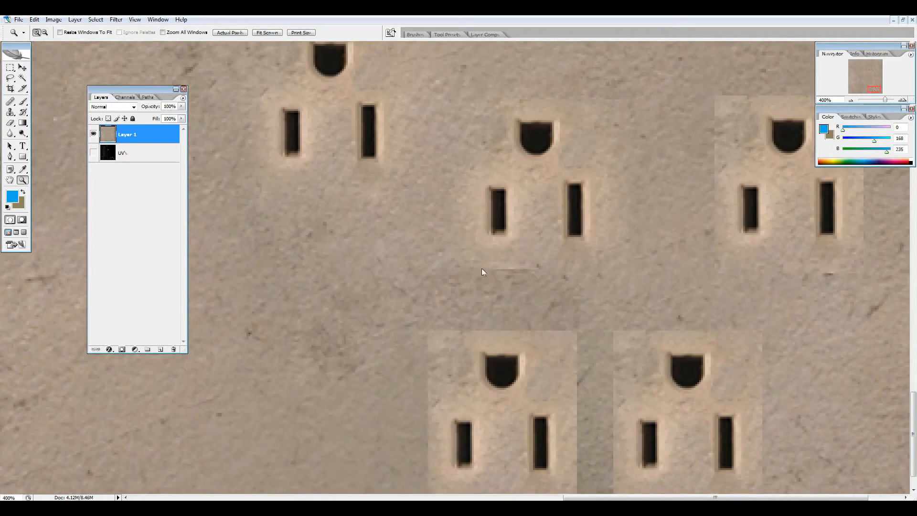
right_click(479, 268)
left_click(502, 274)
left_click_drag(568, 387, 745, 465)
key("j")
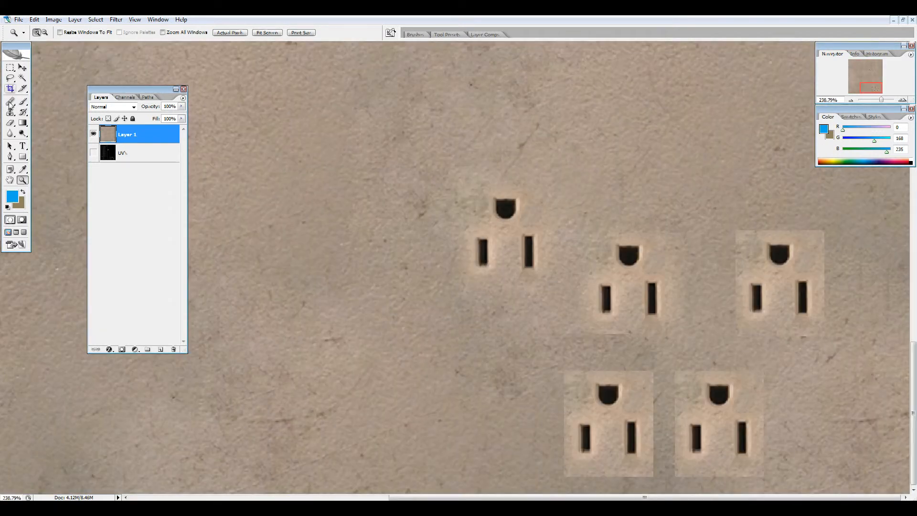
left_click_drag(600, 335, 624, 336)
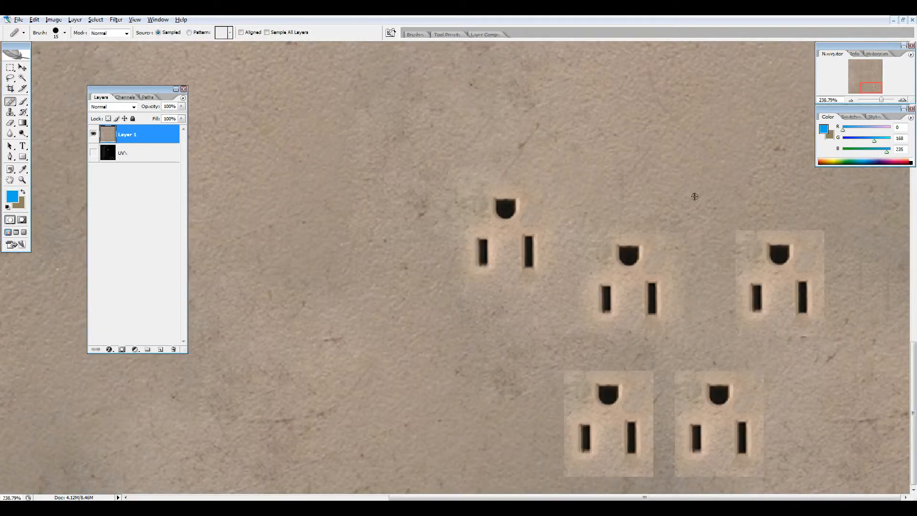
Step: Heal all the patch edges around the farthest outlet in the row, resampling clean plastic to repaint the smeared upper edge
left_click_drag(737, 221, 742, 332)
left_click_drag(825, 232, 822, 311)
left_click(862, 212, "alt")
left_click_drag(839, 222, 819, 337)
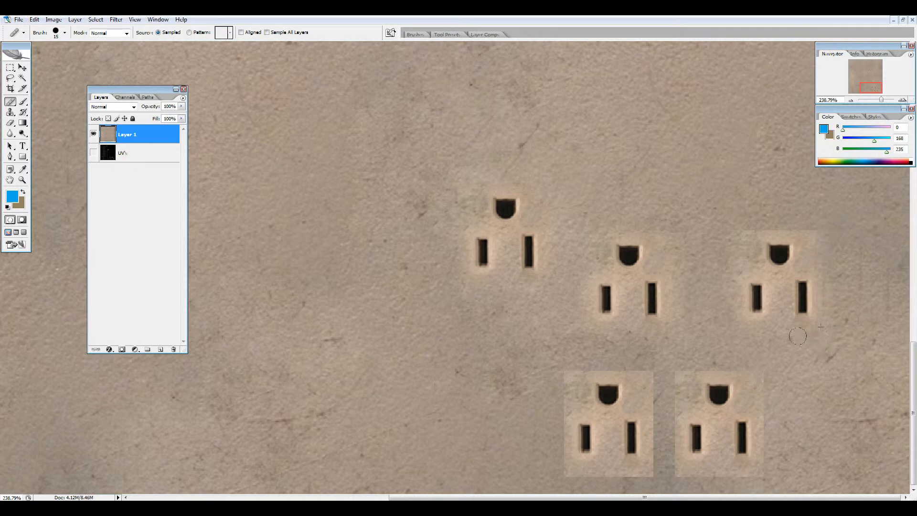
left_click_drag(830, 231, 743, 234)
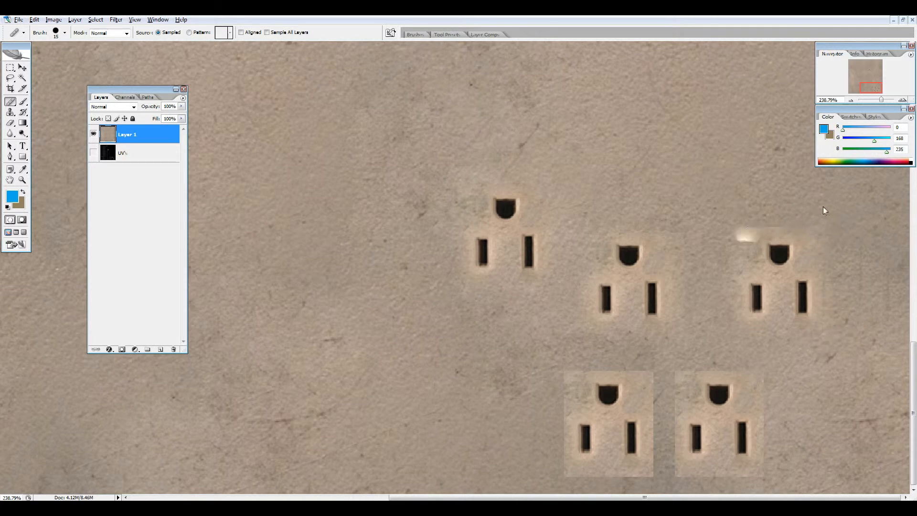
left_click(716, 208, "alt")
left_click_drag(738, 228, 814, 230)
Step: Heal the patch borders of the outer outlet in the lowest pair, undoing a stray stroke along the way
mouse_move(764, 369)
left_mouse_down()
mouse_move(770, 483)
mouse_move(769, 474)
mouse_move(702, 475)
left_mouse_up()
key("ctrl+z")
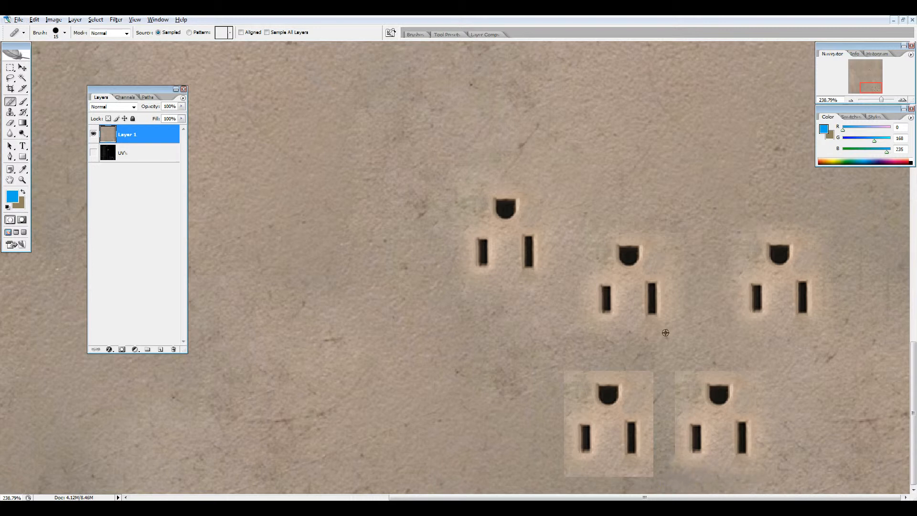
left_click(676, 449)
left_click(677, 443)
left_click(671, 412)
left_click_drag(675, 413, 673, 474)
Step: Heal the patch borders on every side of the inner outlet in the lowest pair
left_click_drag(652, 367, 655, 474)
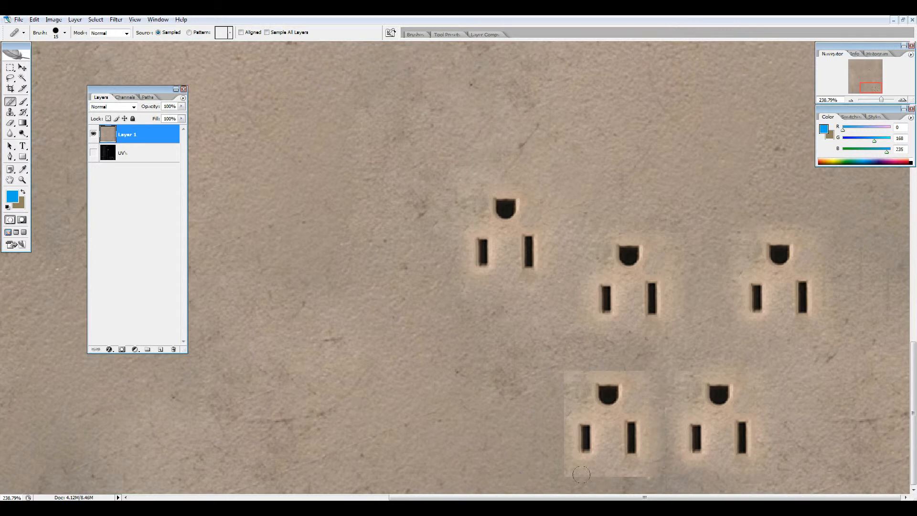
left_click_drag(570, 477, 646, 473)
mouse_move(562, 471)
left_mouse_down()
mouse_move(566, 371)
mouse_move(673, 364)
left_mouse_up()
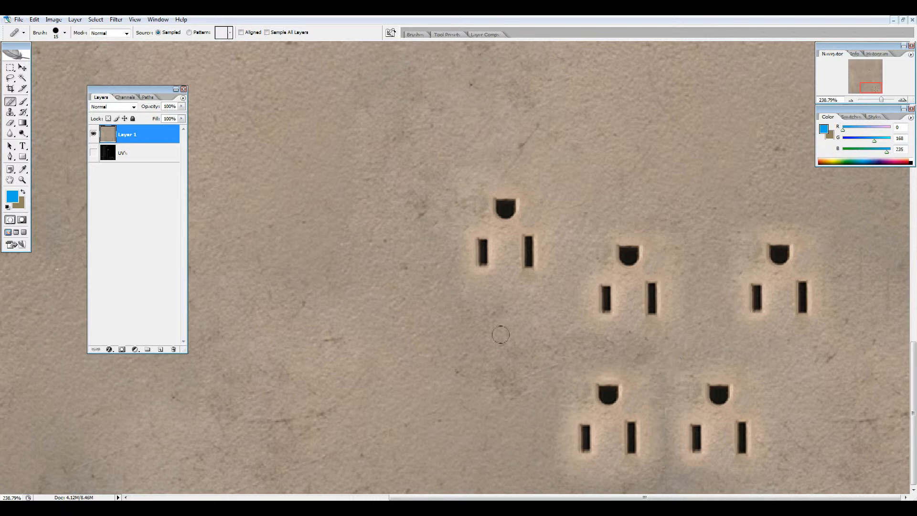
Step: Show the UV's layer again and lower Layer 1's opacity to 45% to reveal the UV outlines
left_click(626, 327)
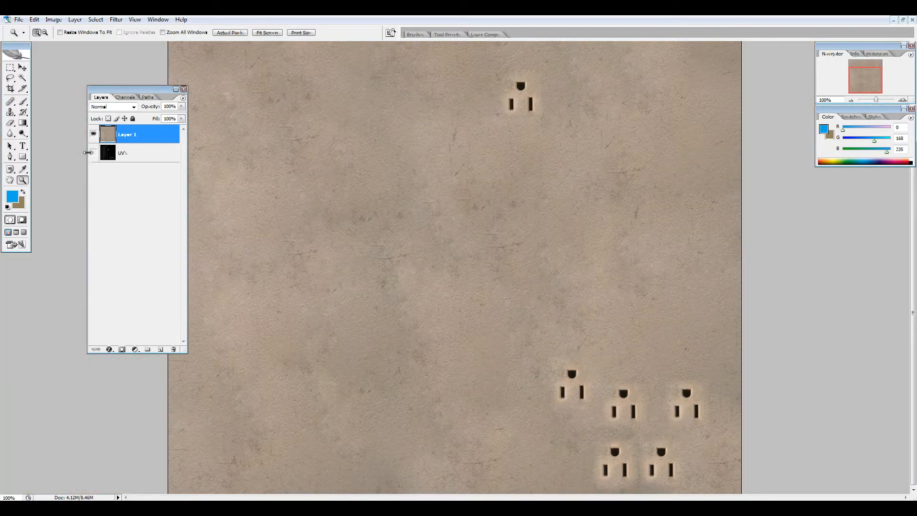
left_click(147, 152)
left_click(138, 138)
left_click(182, 106)
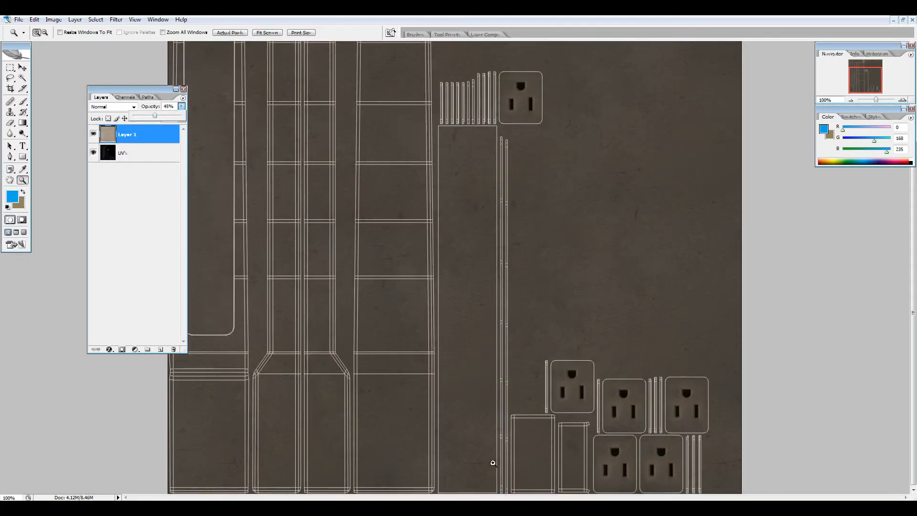
Step: Switch to Windows Explorer and open the Side photo from the Texturing reference folder in Photoshop
key("alt+Tab")
double_click(550, 193)
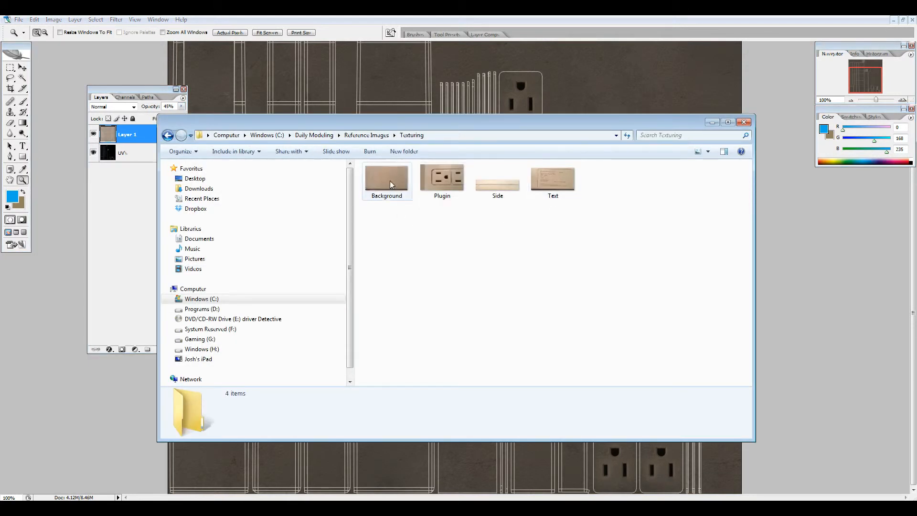
left_click(497, 184)
left_click(471, 211)
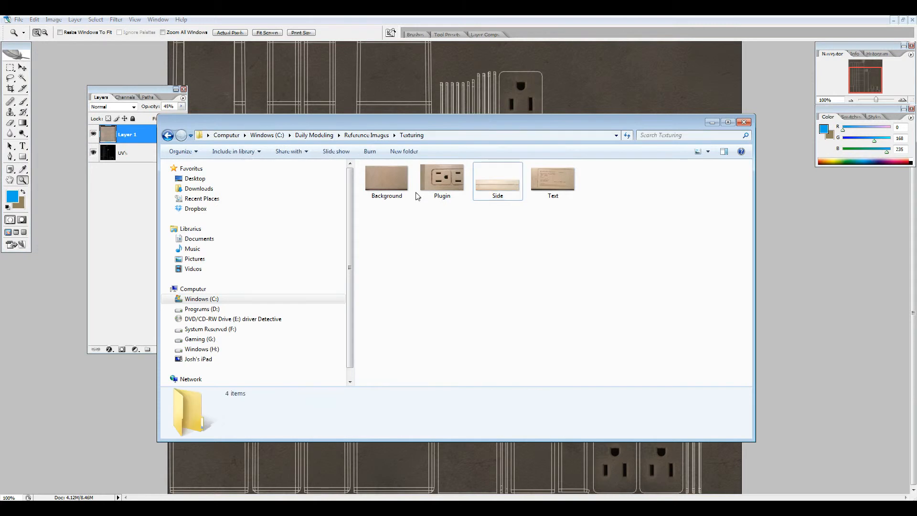
left_click(439, 180)
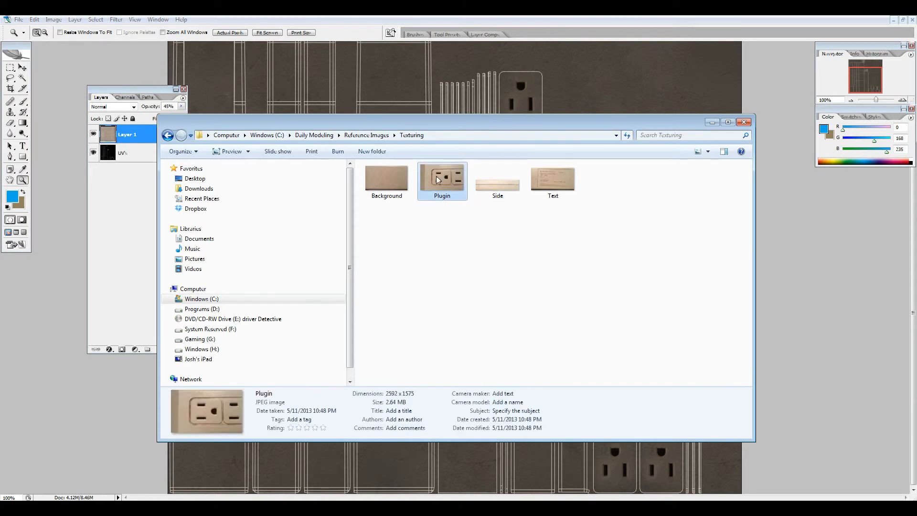
left_click(467, 233)
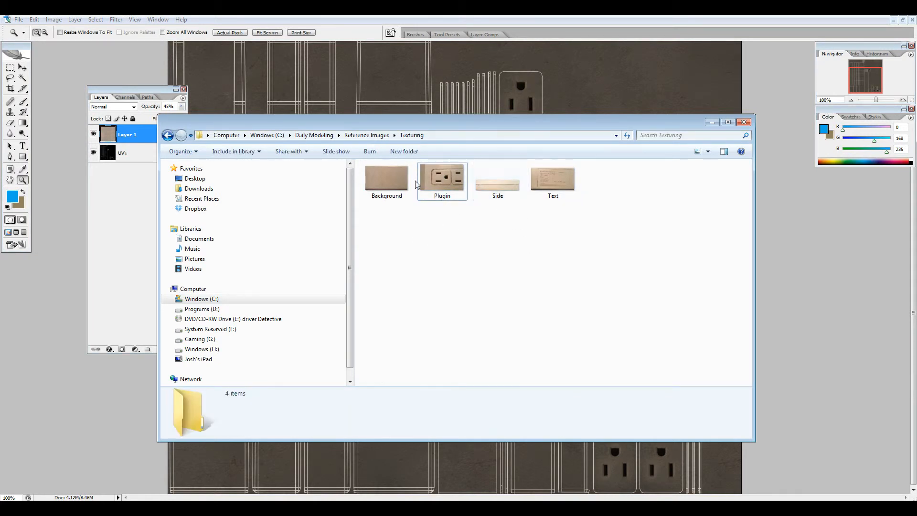
left_click(389, 198)
left_click_drag(433, 122, 440, 147)
left_click(477, 227)
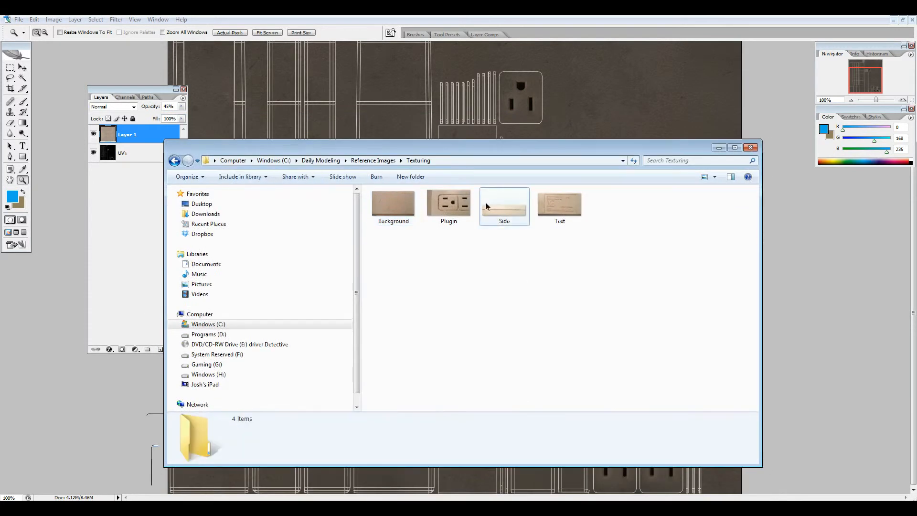
left_click(492, 207)
left_click_drag(566, 93, 567, 93)
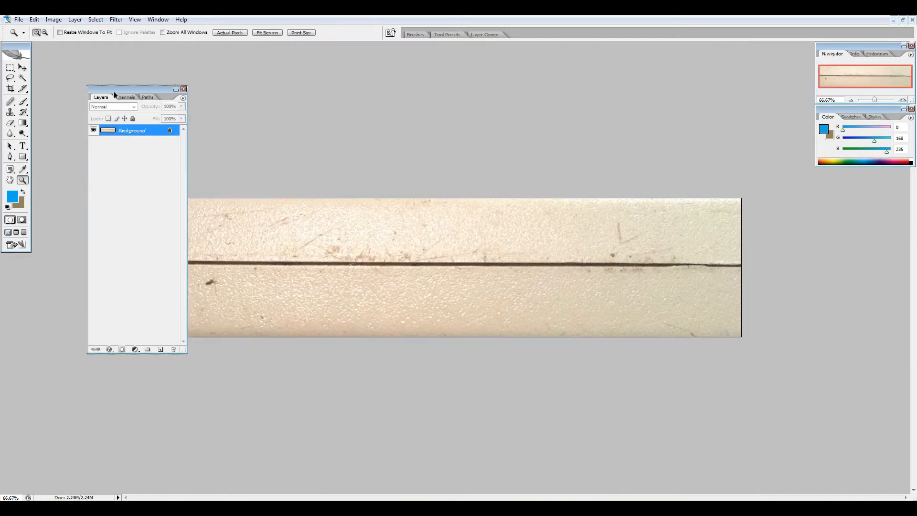
Step: Marquee-select a long, thin strip along the dark seam line in the Side photo
left_click_drag(117, 90, 244, 376)
left_click(10, 67)
left_click_drag(278, 279, 779, 258)
left_click(459, 192)
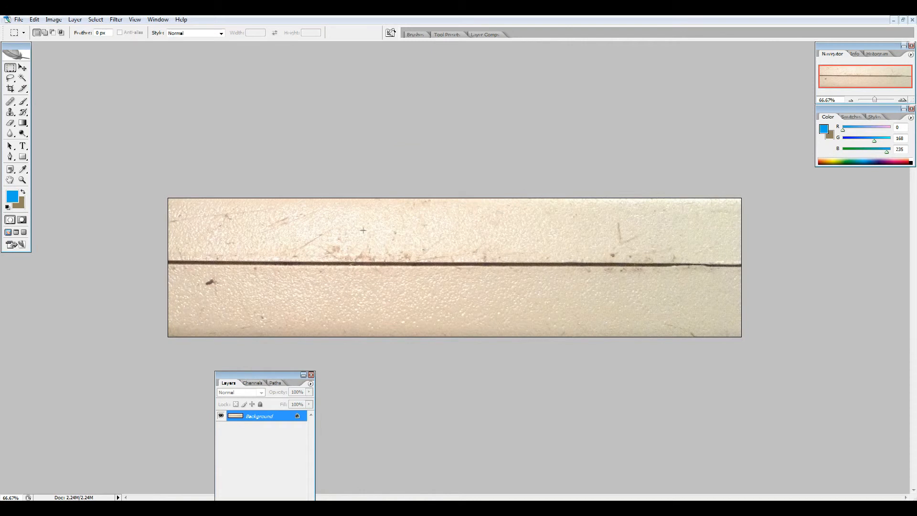
left_click_drag(209, 262, 582, 269)
Step: Paste the seam strip into PowerStripUVs.jpg as a new layer and maximize that document
left_click(895, 20)
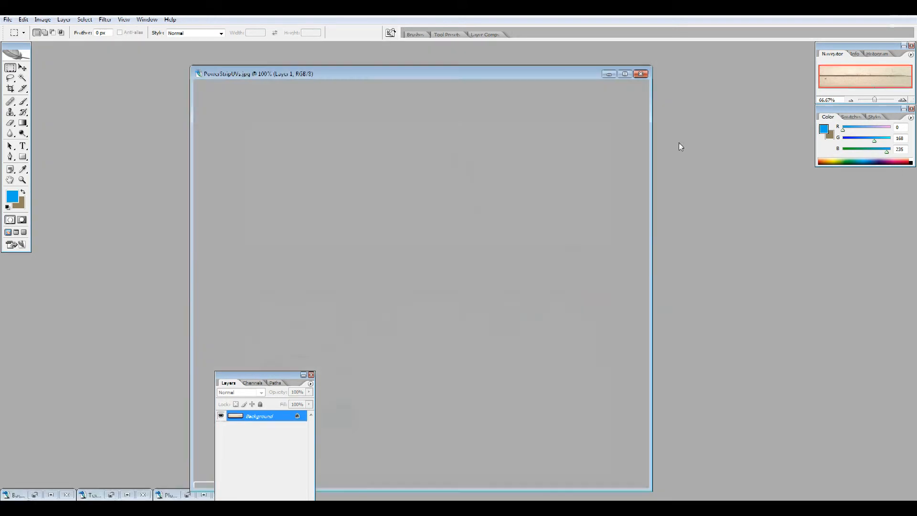
key("ctrl+v")
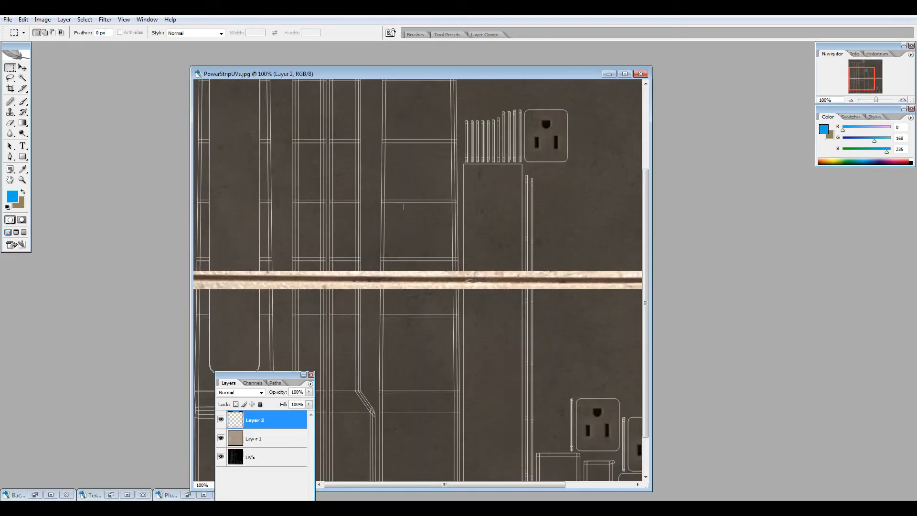
double_click(444, 73)
Step: Scale the pasted seam strip down to a short, thin bar and move the Layers palette clear of the side shells
left_click(22, 67)
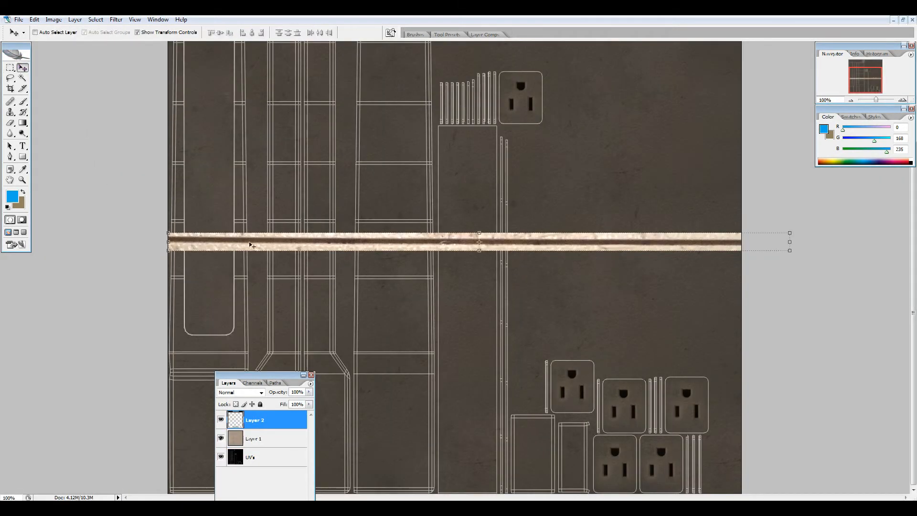
left_click_drag(170, 233, 446, 291)
key("Return")
left_click_drag(542, 250, 277, 311)
left_click_drag(209, 302, 357, 350)
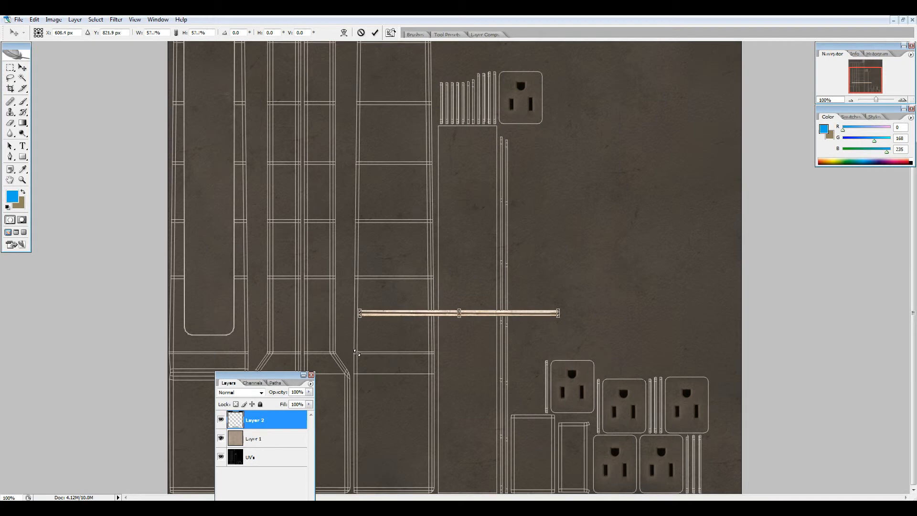
key("Return")
left_click_drag(405, 316, 383, 204)
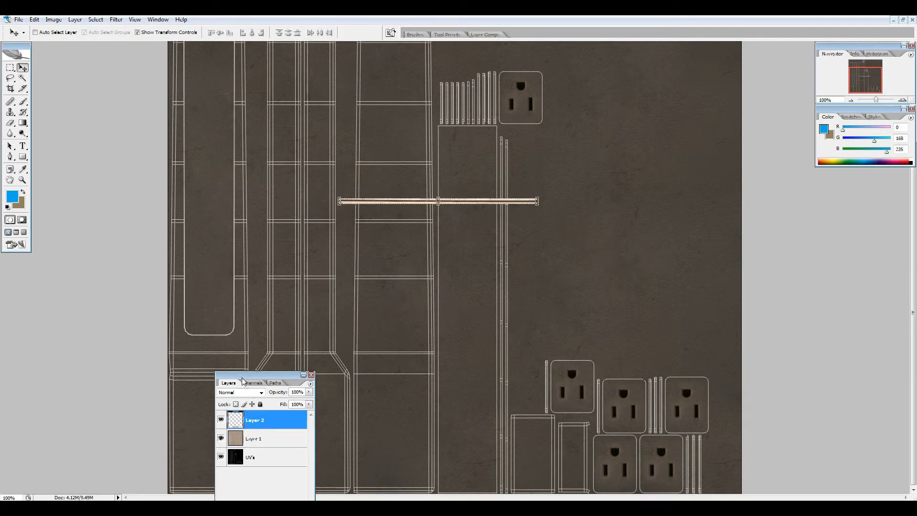
left_click_drag(244, 386, 669, 375)
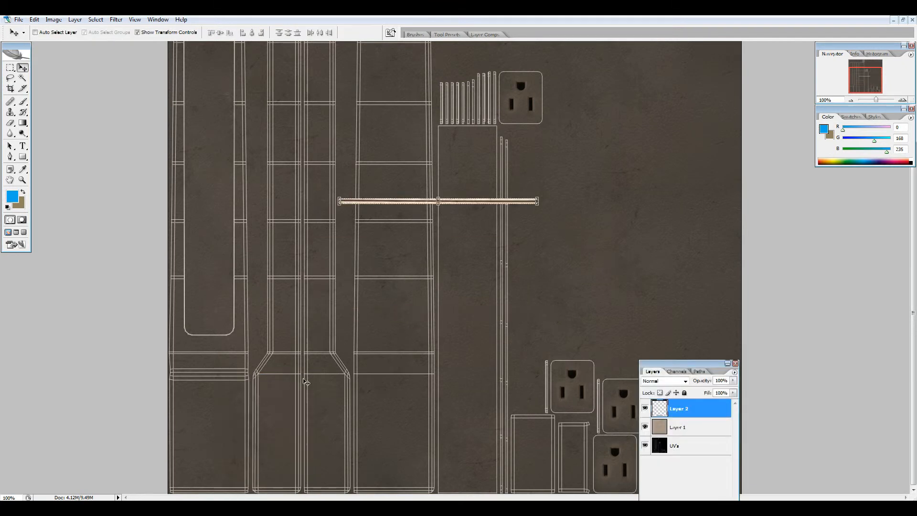
Step: Switch to Maya and examine the power strip model's long sides from front and back
key("alt+Tab")
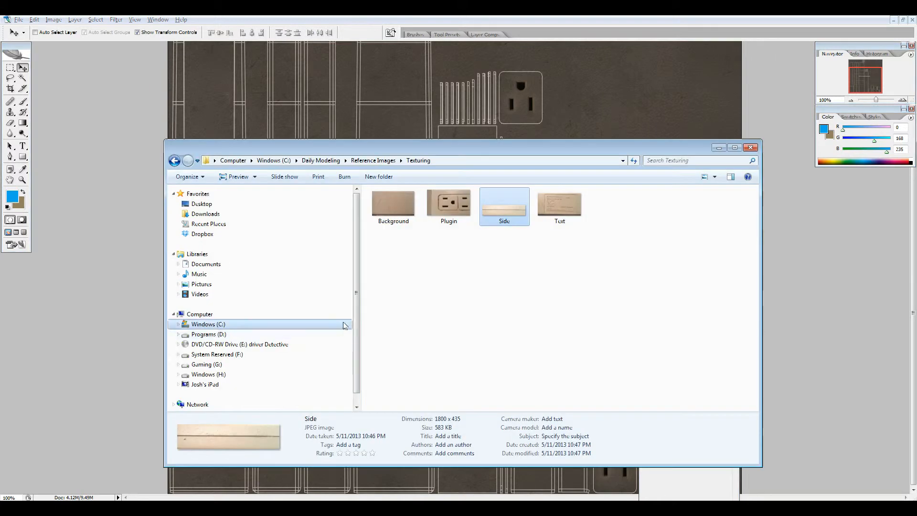
key("alt+Tab")
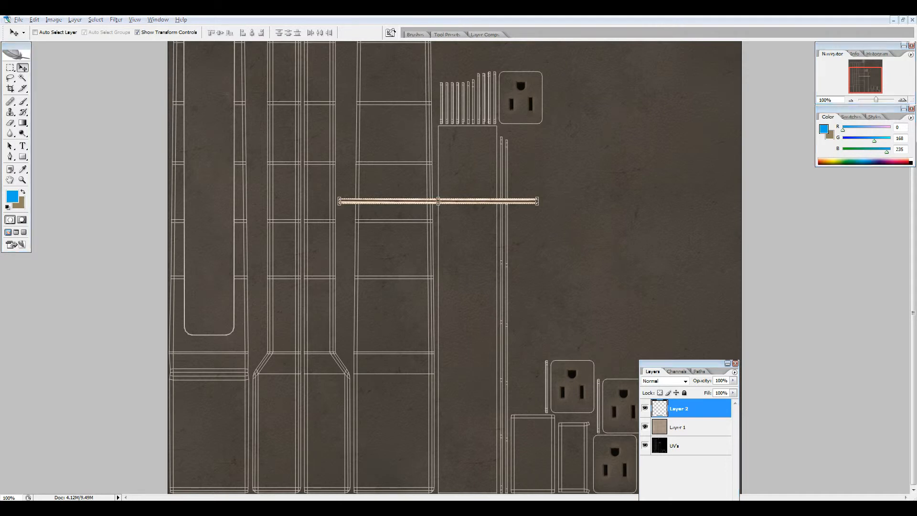
key("alt+Tab")
left_click_drag(237, 293, 224, 280)
right_click(225, 281)
scroll(226, 299, "down", 3)
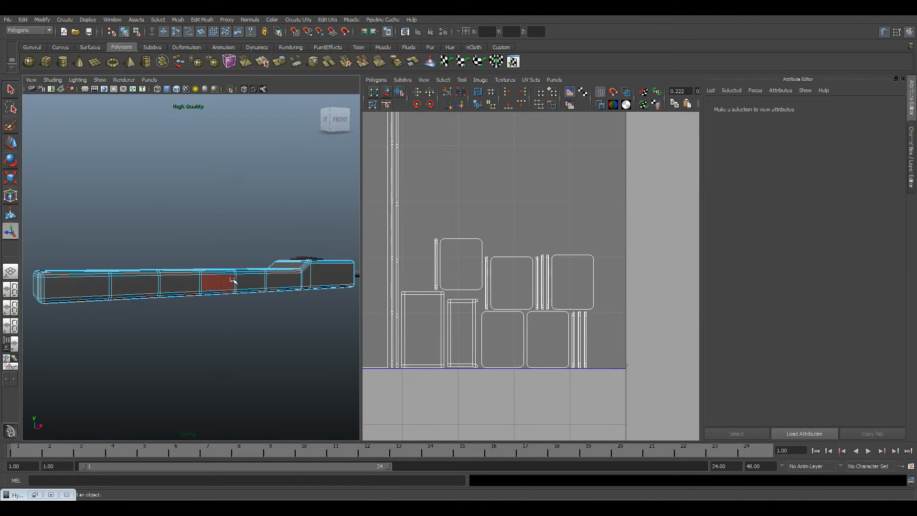
left_click_drag(322, 275, 311, 360)
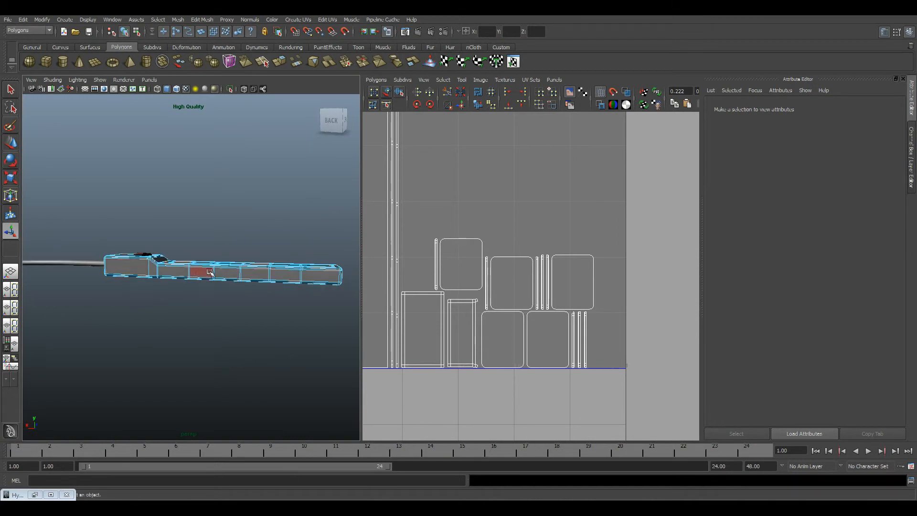
left_click_drag(306, 276, 162, 330)
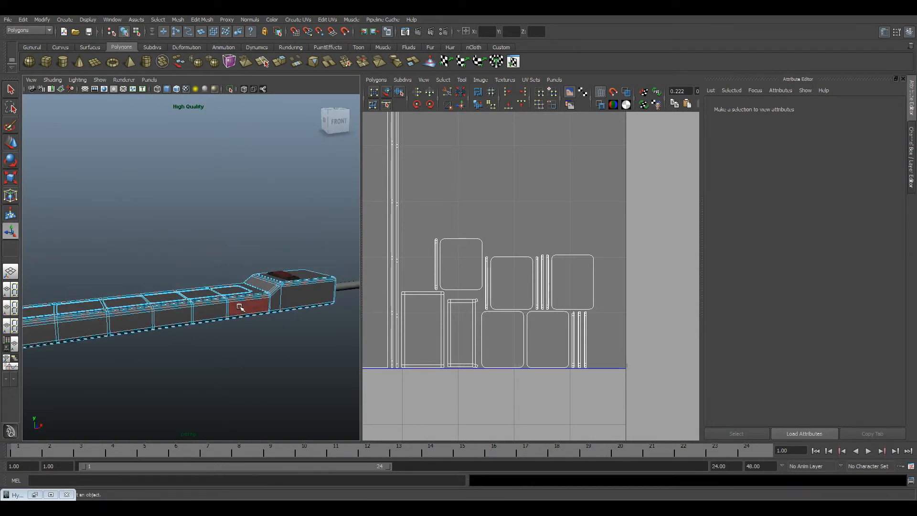
left_click_drag(241, 308, 283, 318)
Step: Browse the Power Strip reference photos to examine where the seam runs along the sides and end
left_click(471, 231)
double_click(472, 230)
scroll(539, 333, "down", 2)
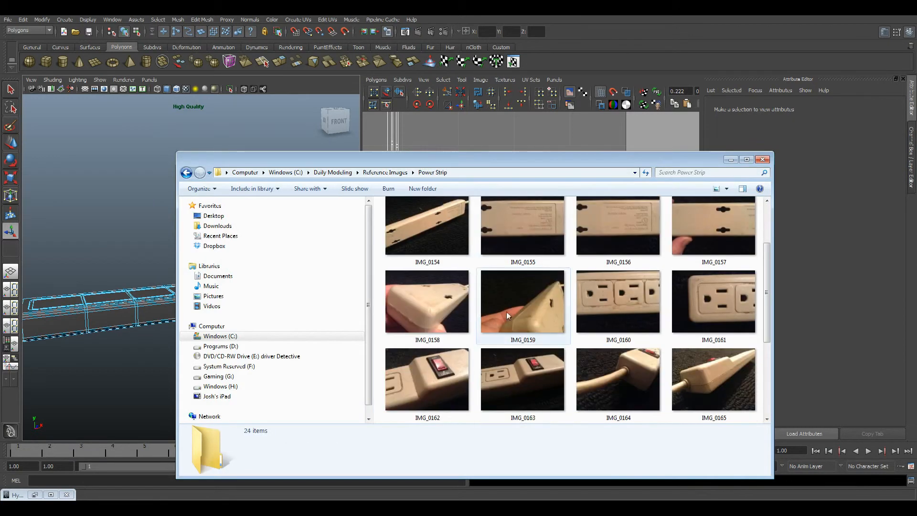
scroll(539, 333, "down", 3)
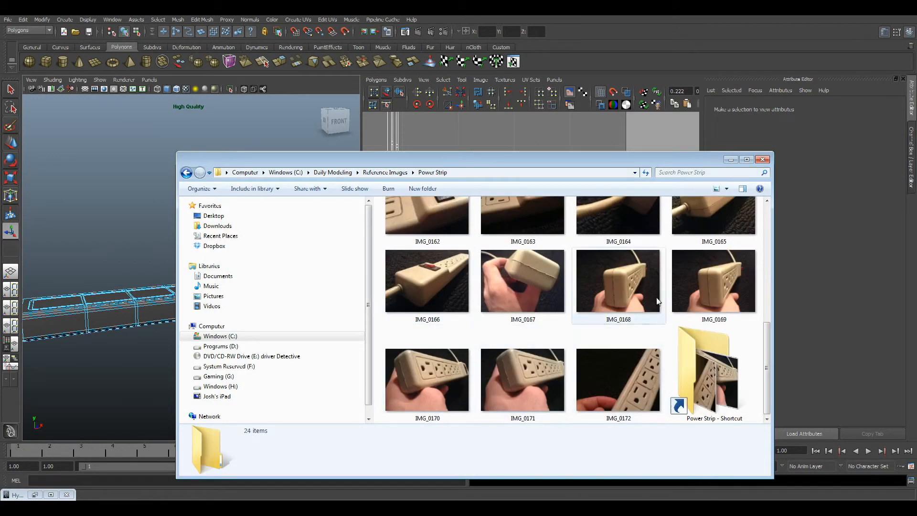
double_click(587, 268)
left_click(396, 485)
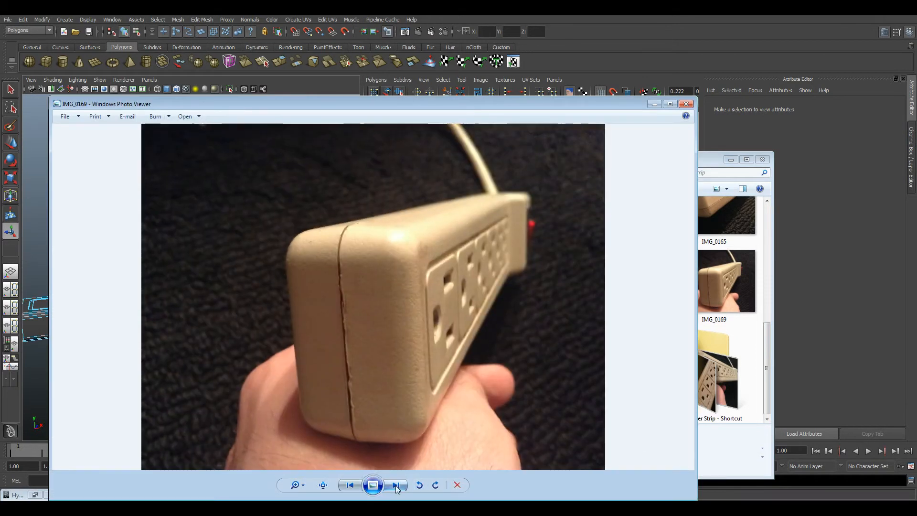
left_click(396, 485)
left_click(396, 485)
left_click(396, 485)
left_click(396, 485)
left_click(396, 486)
left_click(396, 485)
left_click(350, 485)
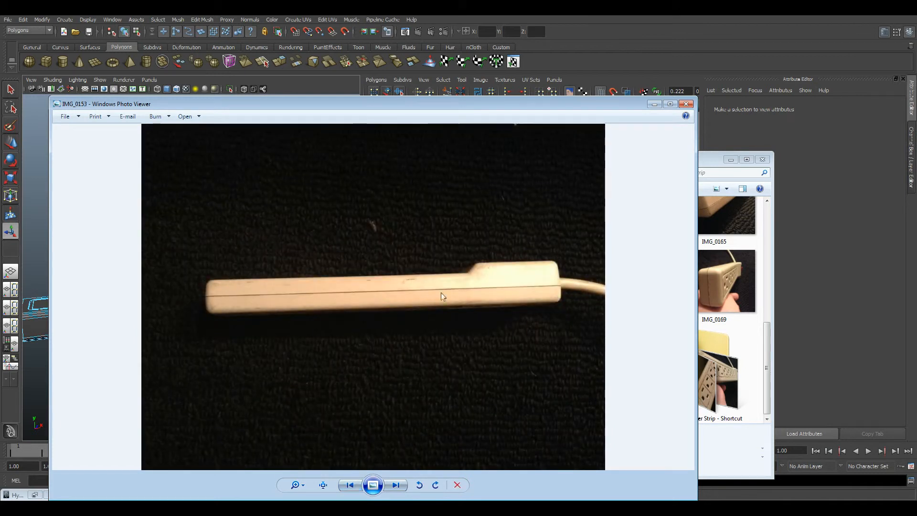
left_click(686, 104)
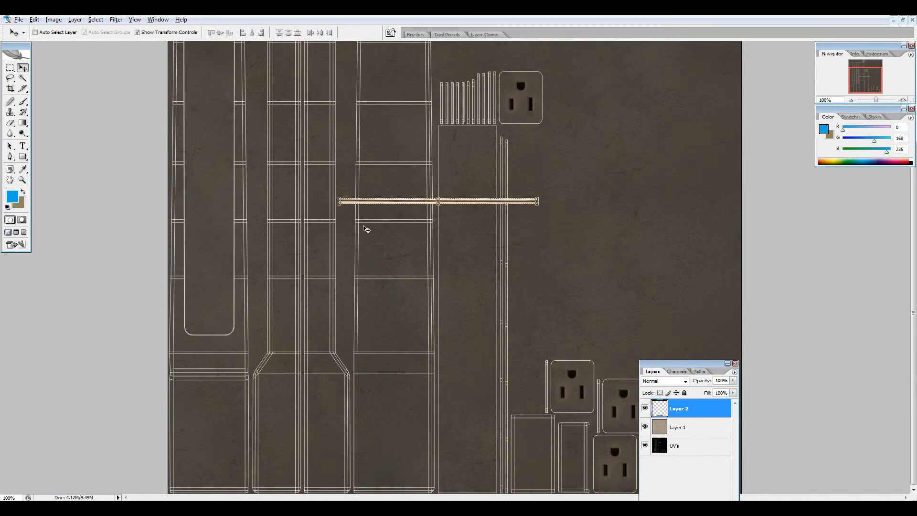
Step: Rotate the seam strip 90° to run vertically beside the side shells
left_click_drag(378, 204, 292, 217)
left_click_drag(448, 216, 359, 297)
key("ctrl+z")
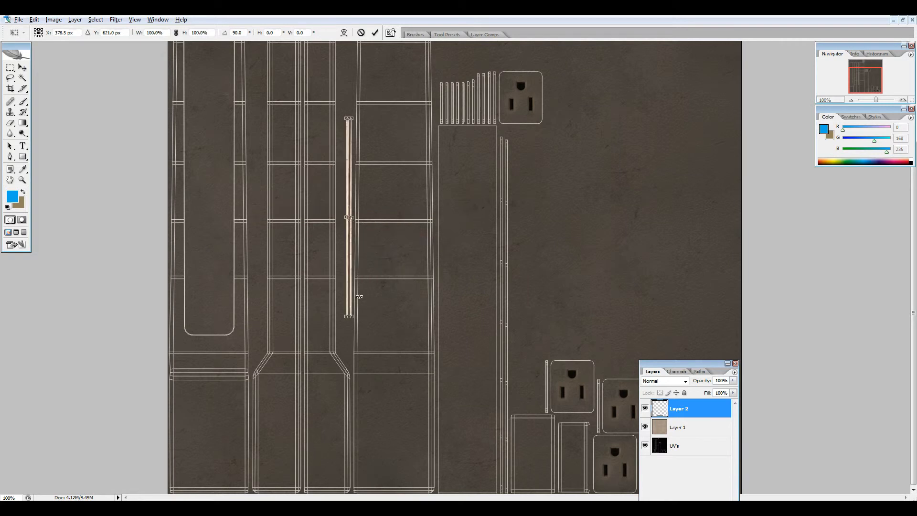
key("Return")
Step: Position the vertical seam strip along the middle of the narrow side shell, starting at its upper end
left_click_drag(350, 254, 319, 173)
scroll(354, 334, "up", 5)
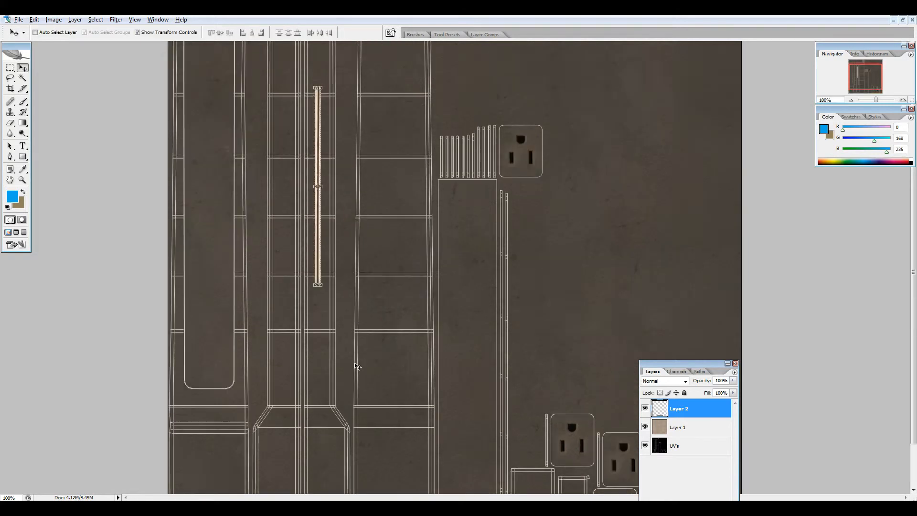
left_click_drag(317, 218, 316, 143)
Step: Duplicate the seam strip layer and place the copy directly below the original to extend the seam down the shell
key("z")
left_click_drag(290, 63, 373, 302)
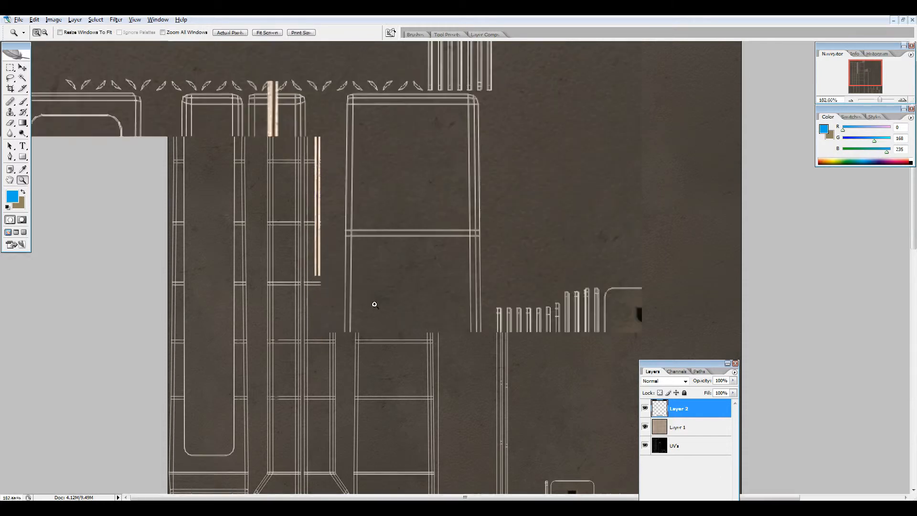
key("v")
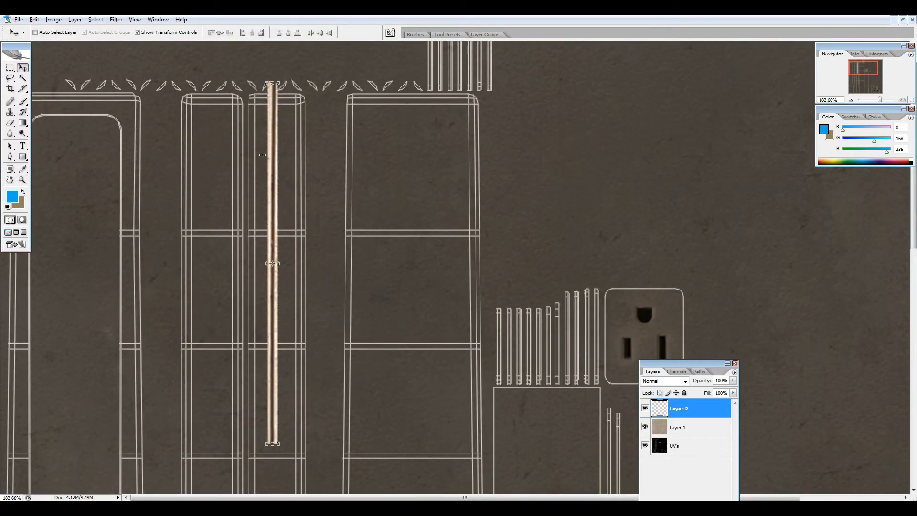
scroll(287, 273, "down", 2)
scroll(286, 273, "down", 3)
key("ctrl+j")
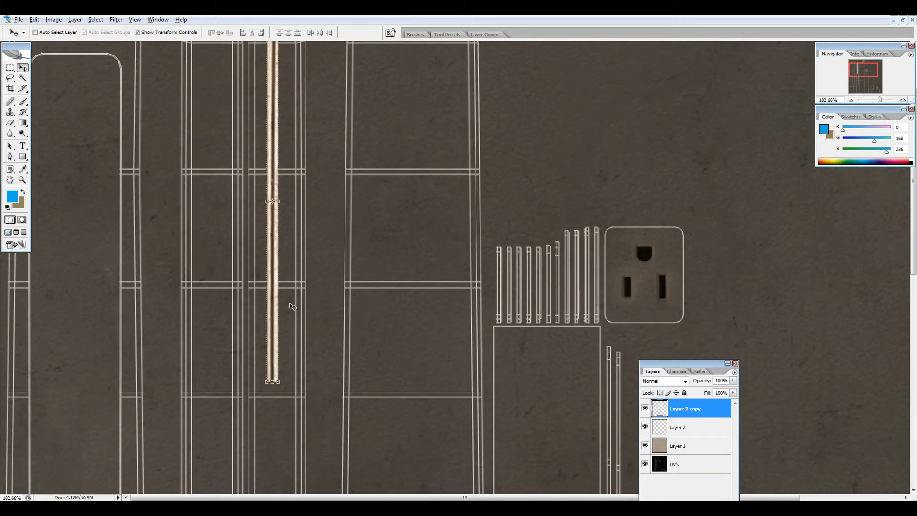
left_click_drag(276, 260, 273, 432)
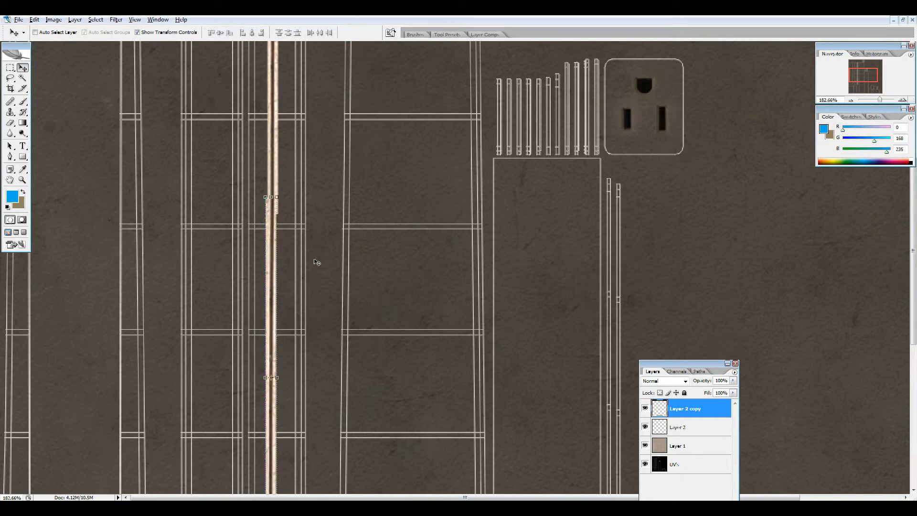
Step: Duplicate the seam strip once more and align it below the previous copy, extending the seam to the shell's lower end
scroll(316, 250, "down", 13)
key("ctrl+j")
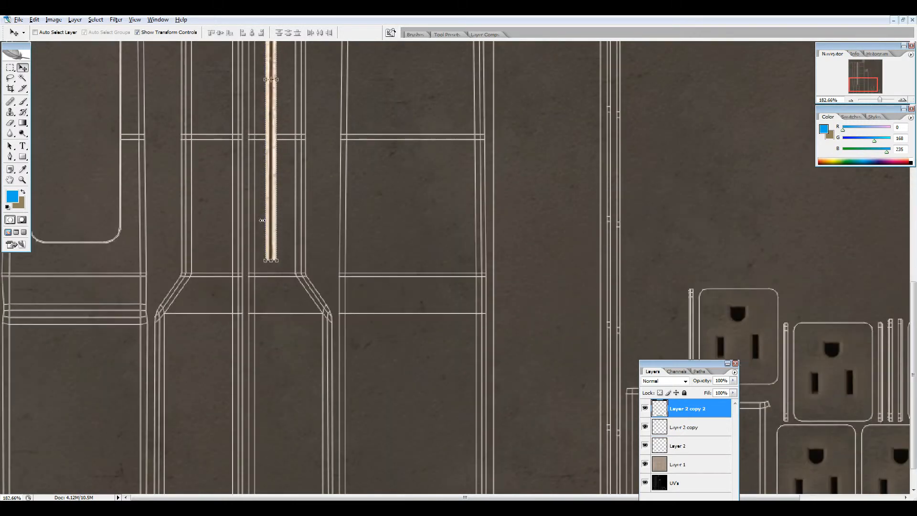
left_click_drag(269, 221, 272, 281)
key("Left")
key("Left")
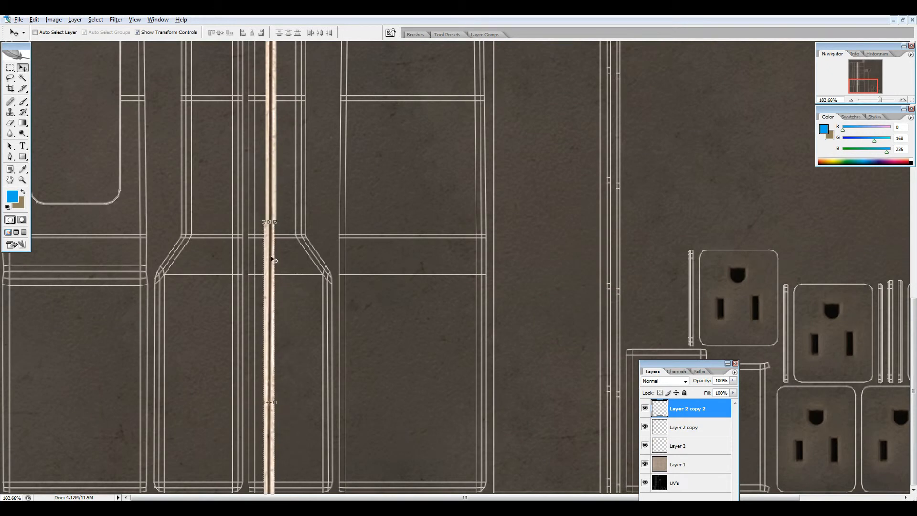
key("z")
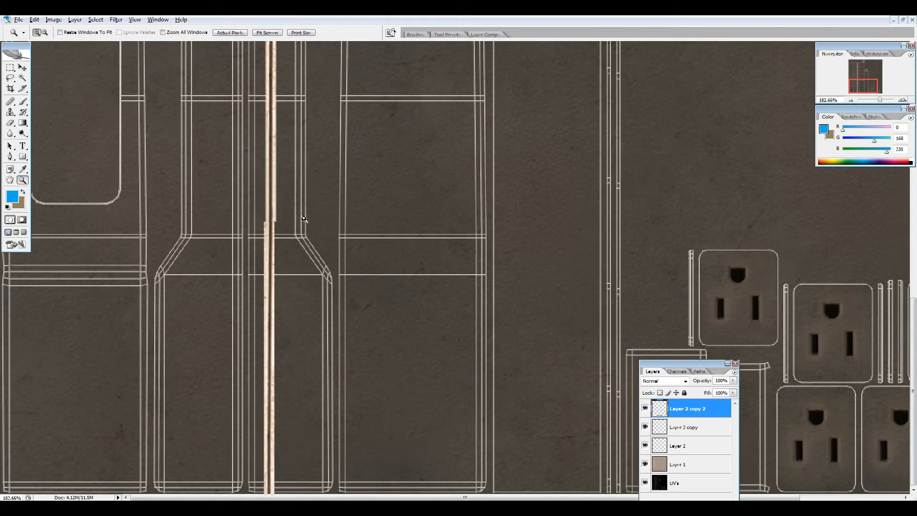
key("ctrl+0")
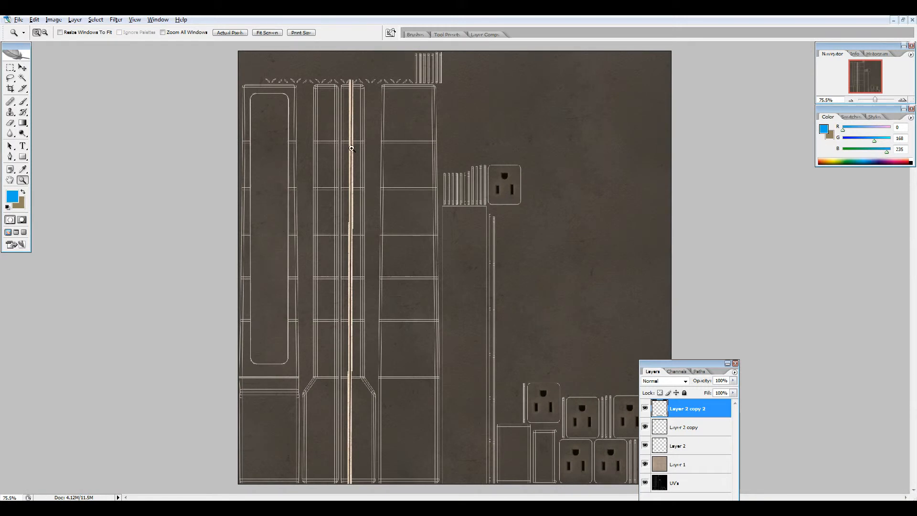
Step: Enlarge the Layers palette and delete the topmost duplicate of the seam strip
left_click(22, 68)
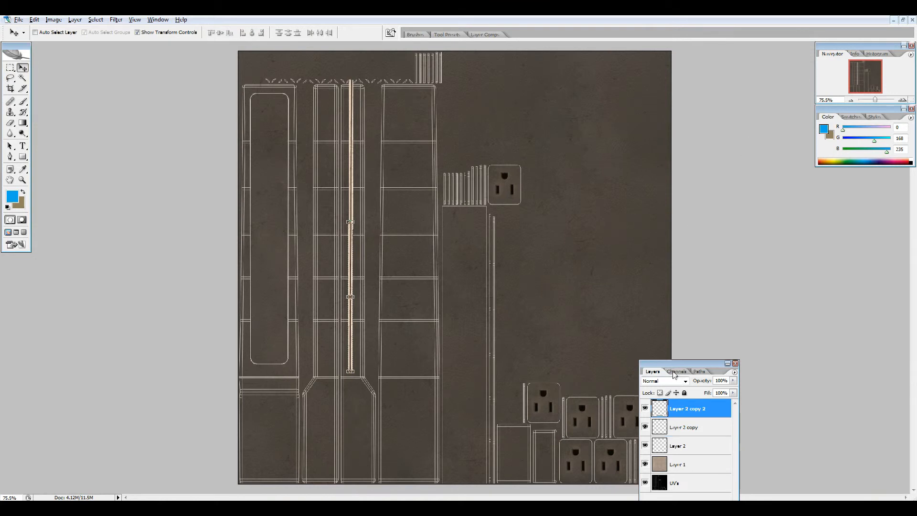
left_click_drag(674, 367, 638, 159)
left_click_drag(703, 308, 702, 418)
left_click(691, 416)
left_click(436, 189)
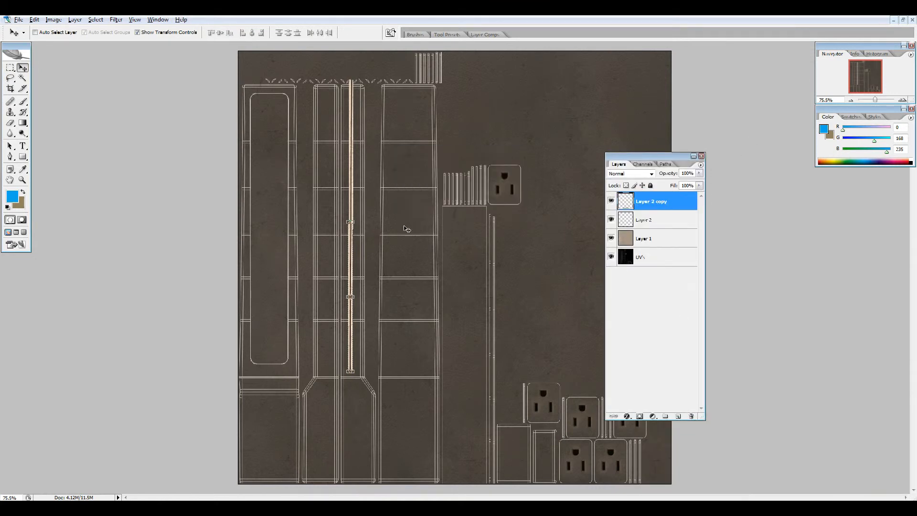
Step: Delete the remaining duplicate of the seam strip and stretch the original strip down past the canvas's lower edge
left_click(691, 416)
key("Return")
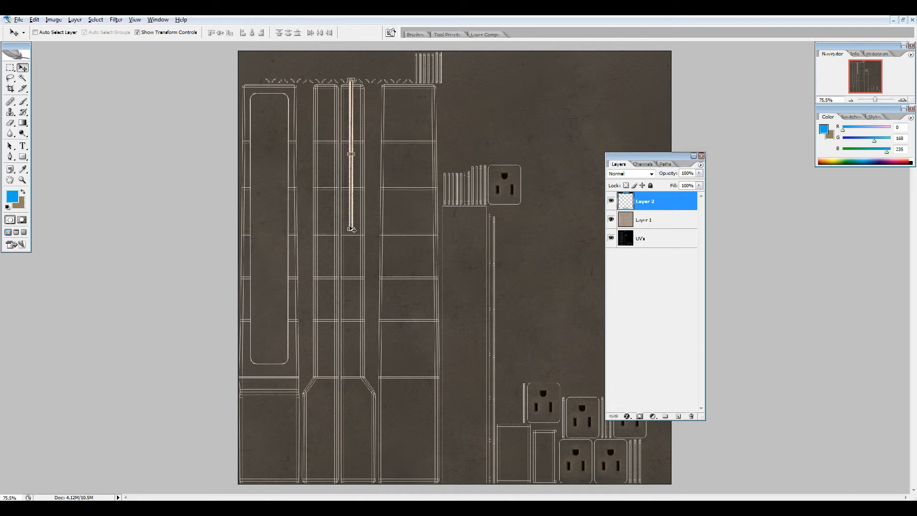
left_click_drag(351, 230, 351, 492)
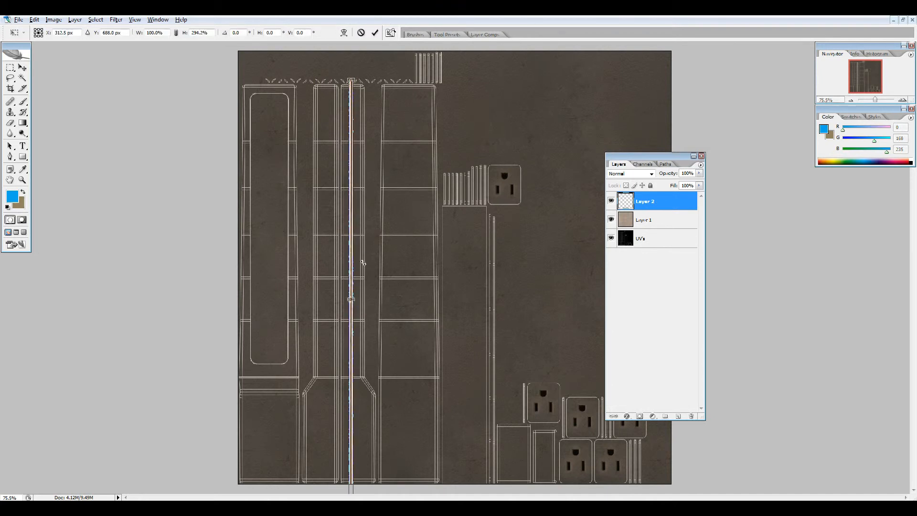
key("Return")
left_click(10, 67)
key("z")
left_click_drag(319, 64, 410, 128)
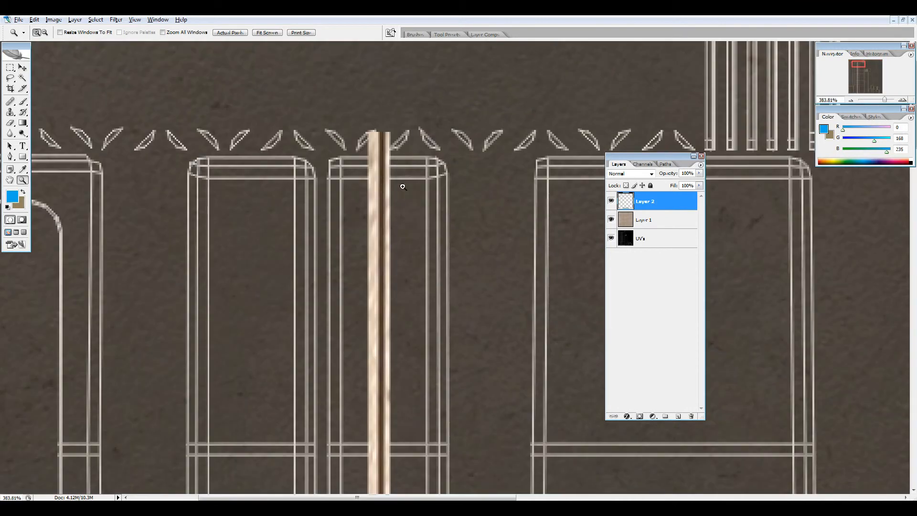
key("ctrl+alt+0")
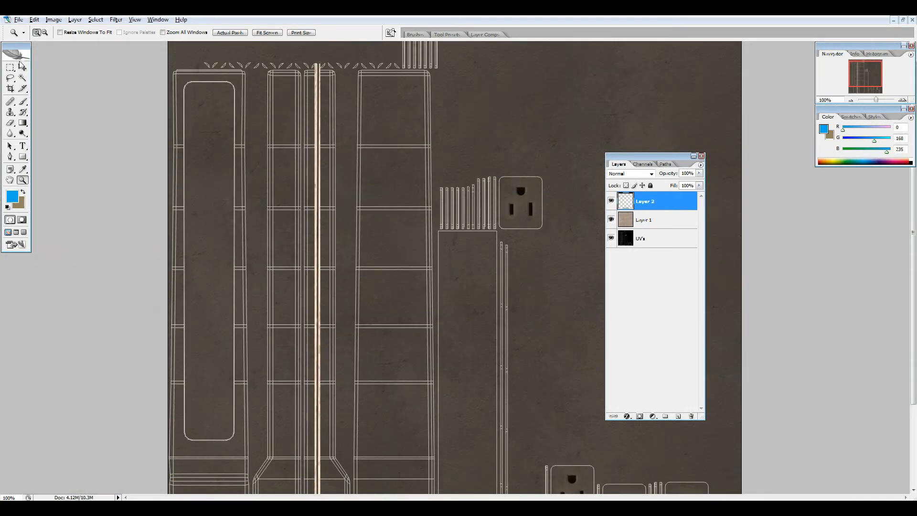
Step: Reduce the seam strip's saturation to -34 with Hue/Saturation
left_click(22, 67)
left_click(53, 19)
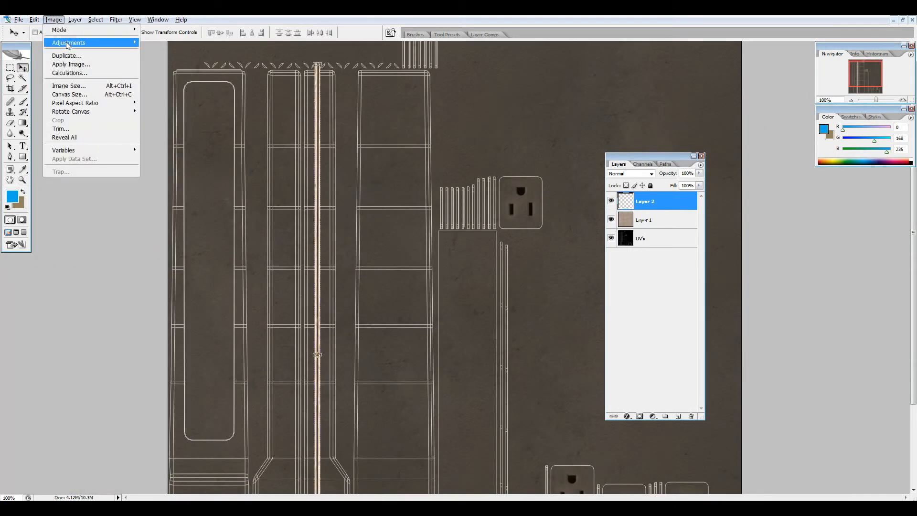
mouse_move(72, 42)
left_click(166, 108)
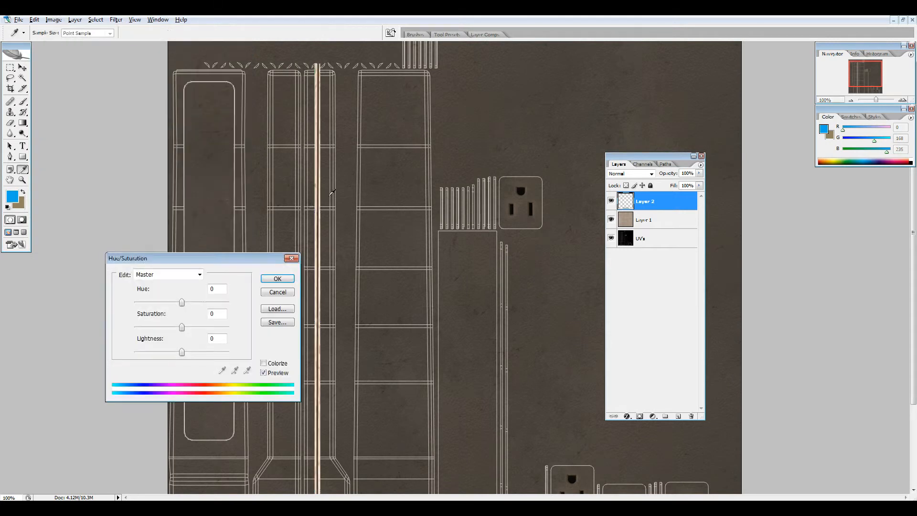
mouse_move(170, 326)
left_mouse_down()
mouse_move(139, 324)
mouse_move(173, 331)
left_mouse_up()
left_click(278, 279)
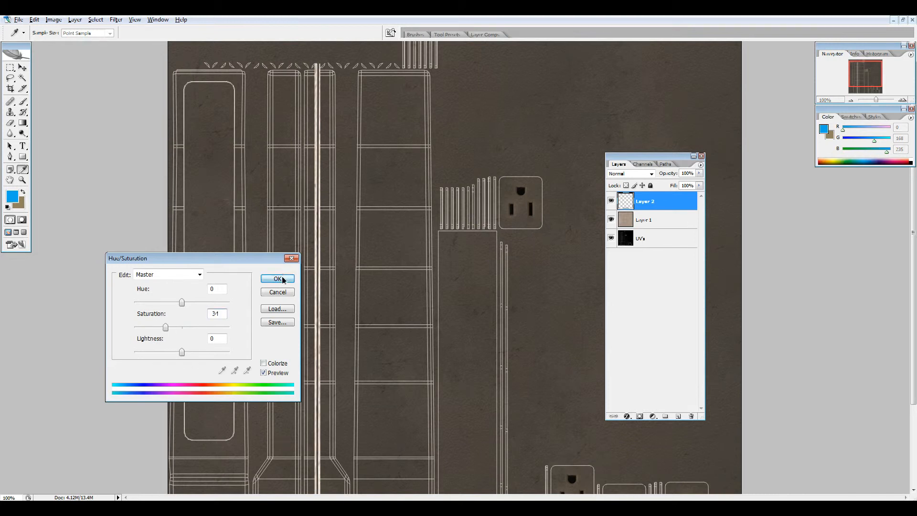
key("v")
key("z")
left_click_drag(315, 123, 338, 167)
key("ctrl+0")
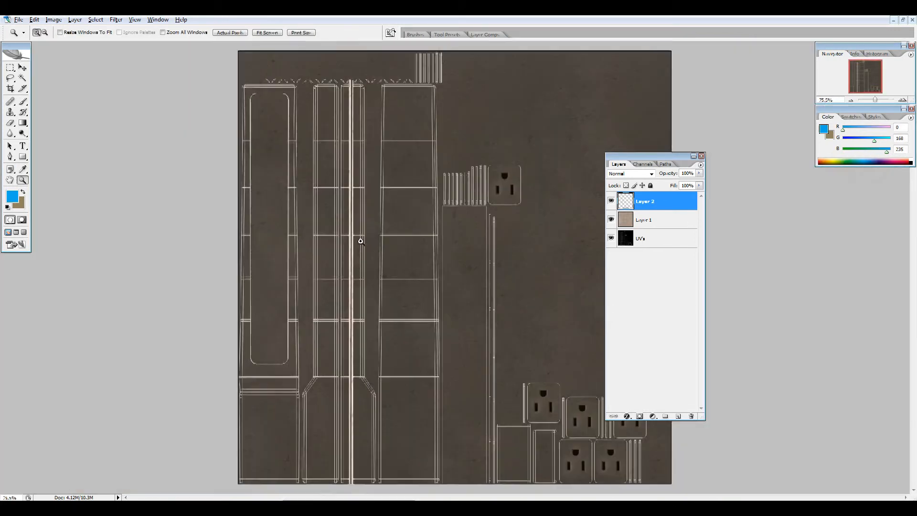
Step: Duplicate the stretched seam strip and nudge the copy left to the middle of the neighbouring narrow side shell
key("v")
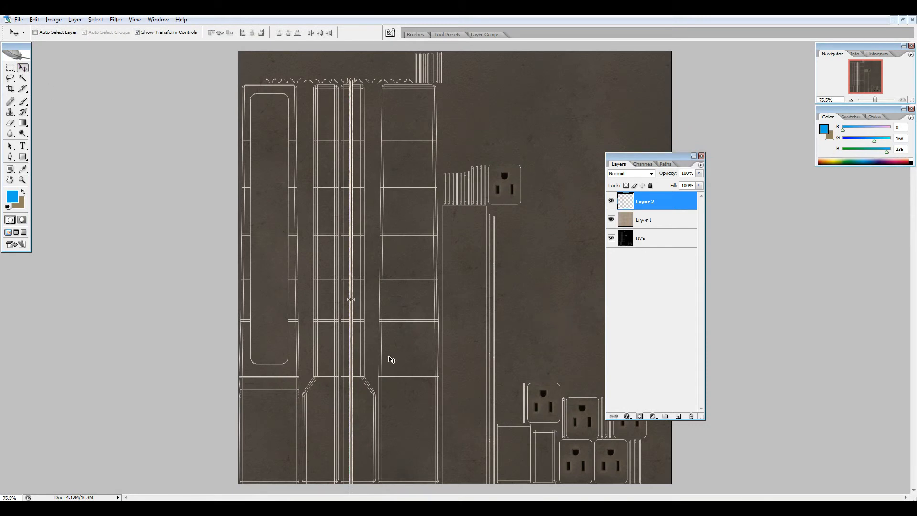
key("ctrl+j")
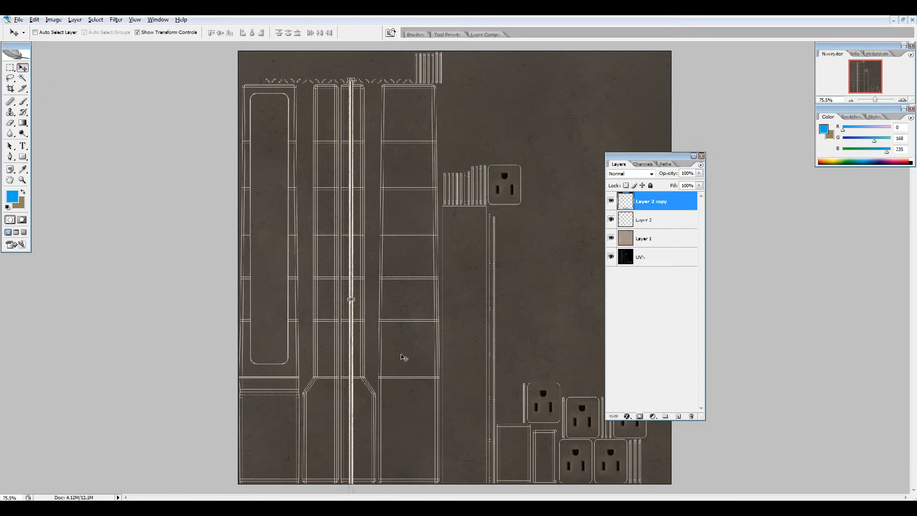
key("Left")
key("Left")
key("Left")
key("Left")
key("Left")
key("Left")
key("Left")
key("Left")
key("Left")
key("Left")
key("Left")
key("Left")
key("Left")
key("Left")
key("Left")
key("Left")
key("Left")
key("Left")
key("Left")
key("Left")
key("Left")
key("Left")
key("Left")
key("Left")
key("Left")
key("Left")
key("Left")
key("Left")
key("Left")
key("Left")
key("Left")
key("Left")
key("Left")
key("Left")
key("Left")
key("Left")
key("Left")
key("Left")
key("Left")
key("Left")
key("Left")
key("Right")
key("Right")
Step: Erase the portions of both seam strips that extend above the upper edges of their UV shells
key("z")
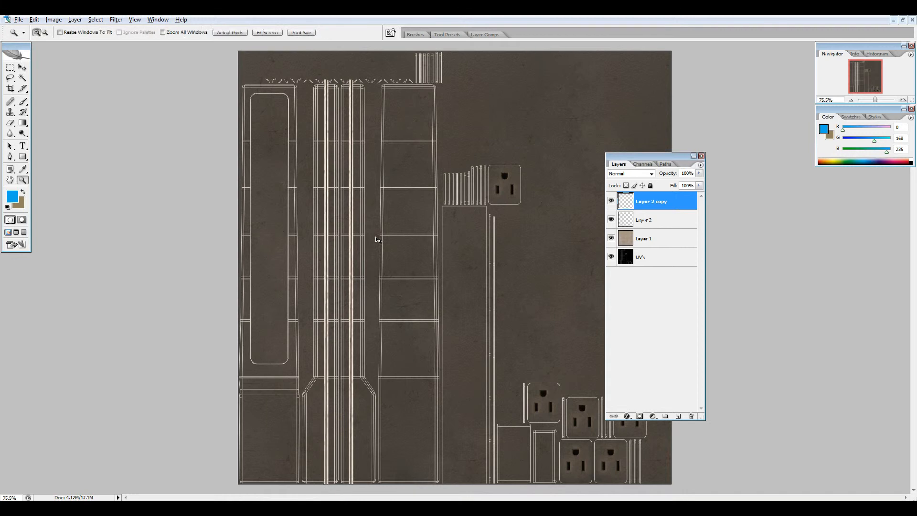
left_click_drag(293, 60, 400, 97)
key("m")
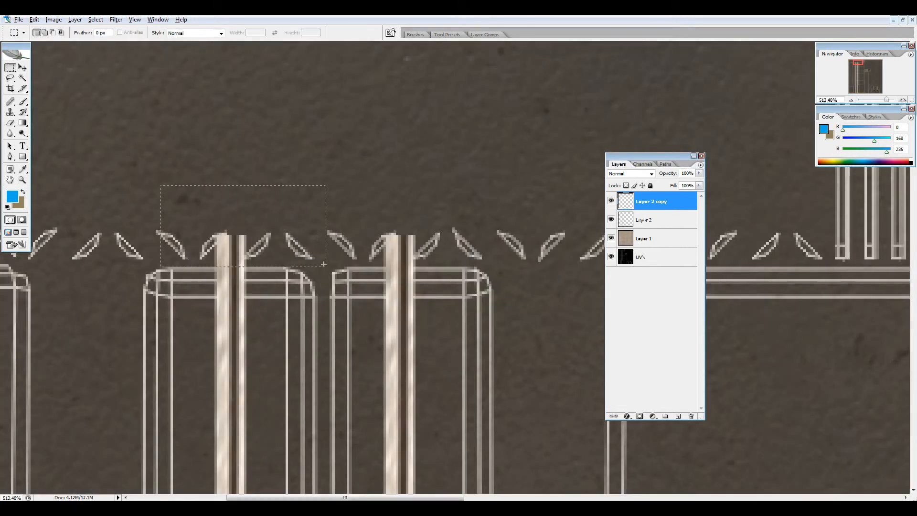
key("Delete")
key("ctrl+d")
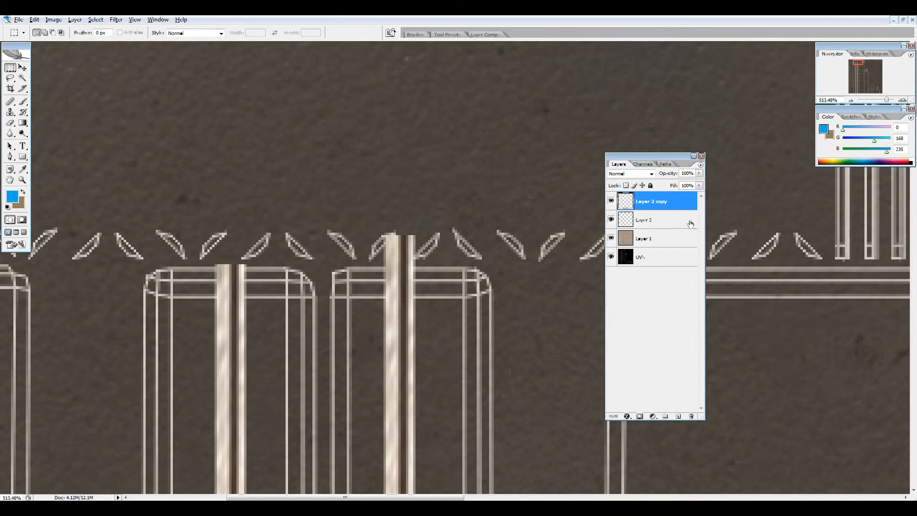
left_click(690, 224)
key("Delete")
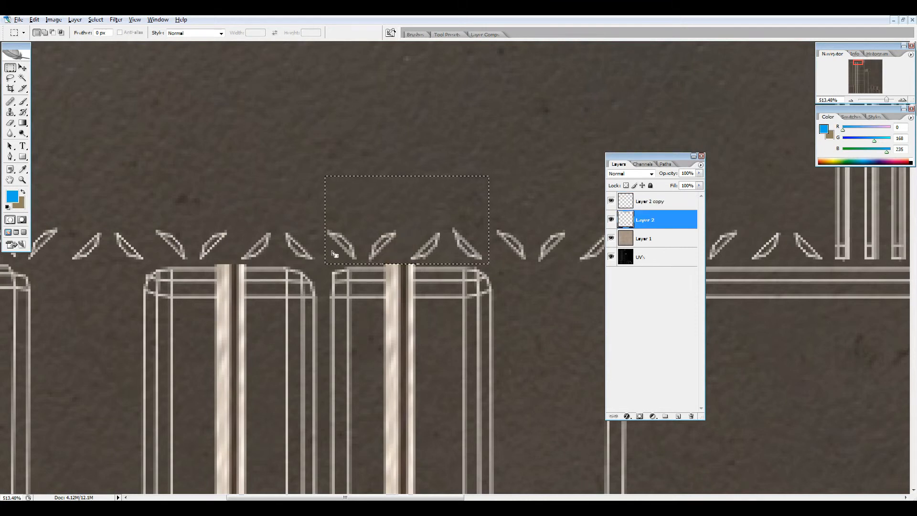
key("ctrl+d")
scroll(388, 281, "down", 1)
key("z")
key("ctrl+alt+0")
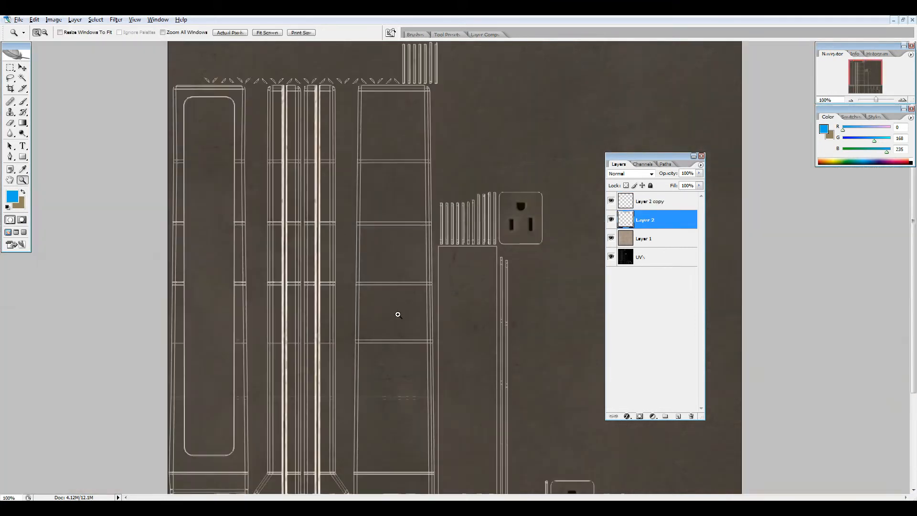
Step: Hide the UV layer and raise the plastic base layer's opacity to full
left_click(612, 259)
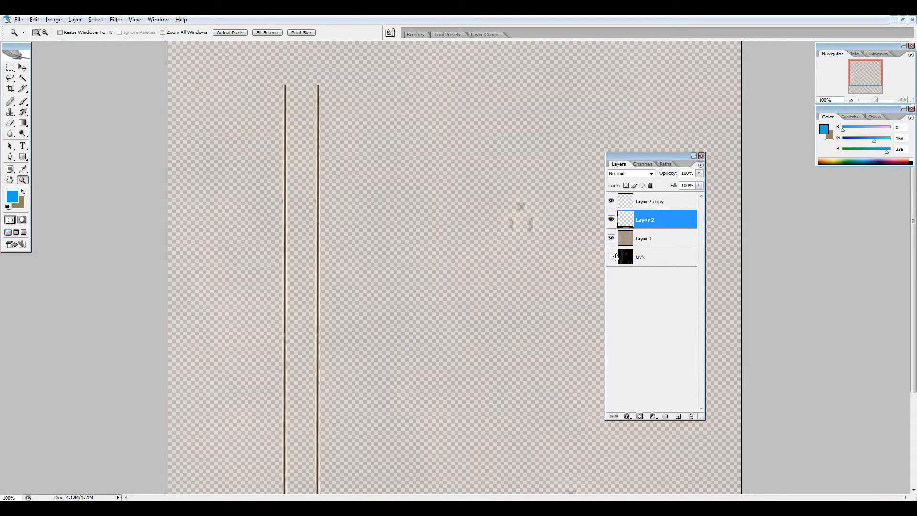
left_click(643, 239)
left_click(699, 173)
left_click_drag(675, 183, 767, 192)
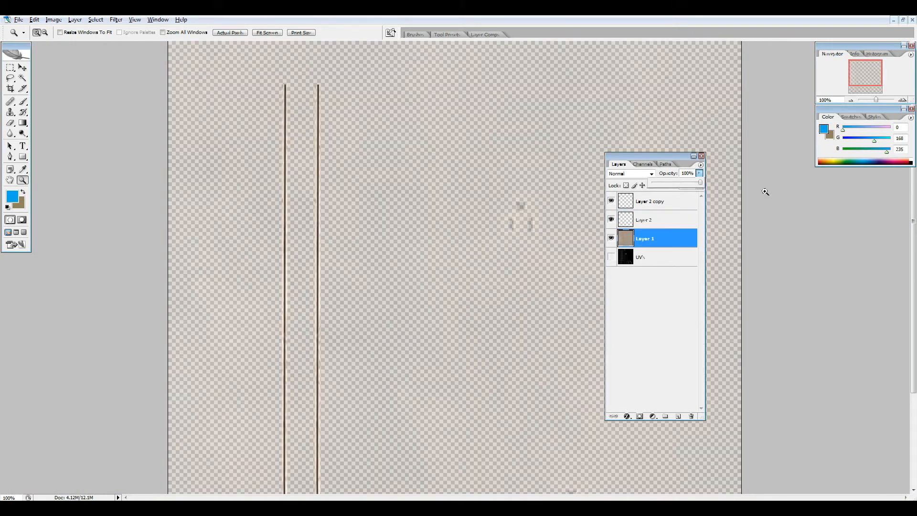
left_click(661, 221)
left_click(657, 205)
left_click(652, 221)
left_click(650, 209)
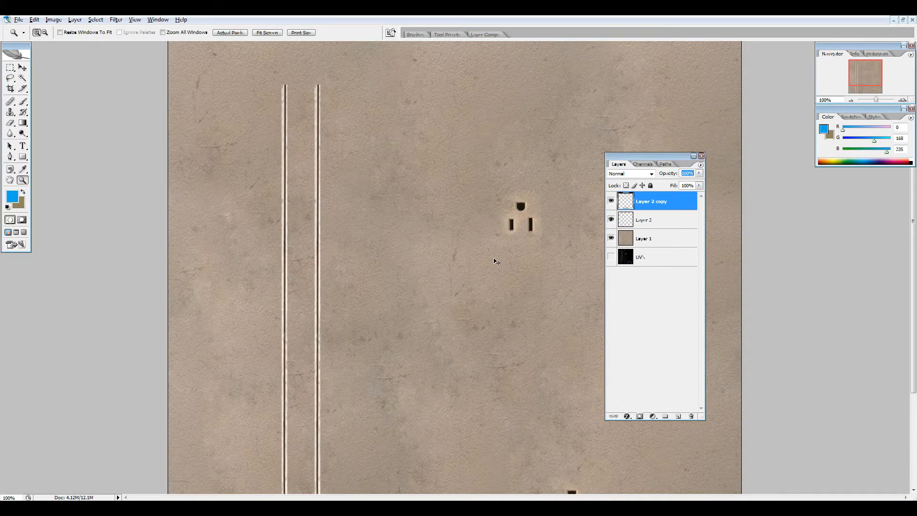
Step: Try merging the visible layers and selecting the area beside the right-hand seam, and undo the merge
key("ctrl+shift+e")
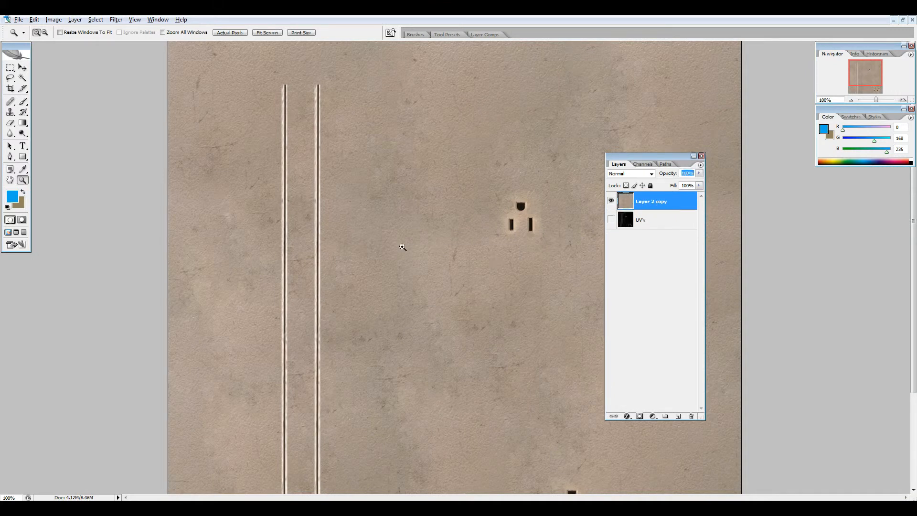
scroll(306, 234, "down", 3)
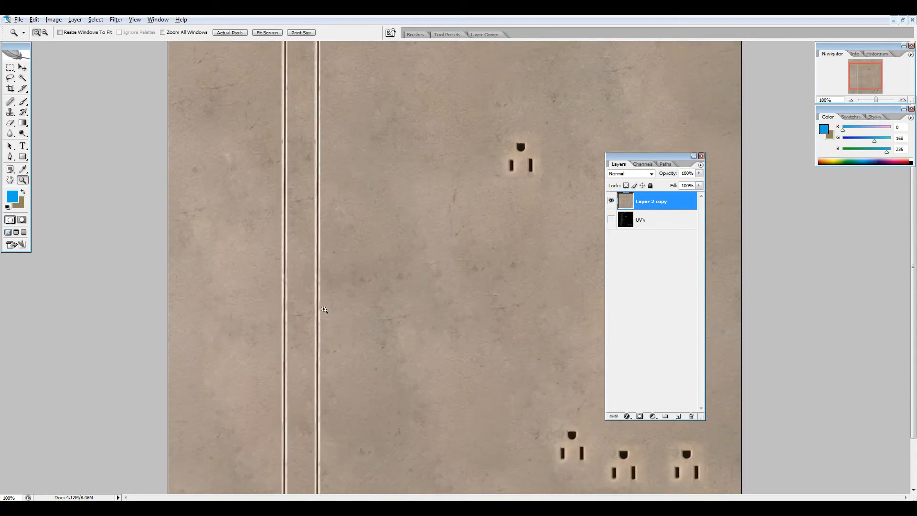
scroll(324, 309, "up", 3)
left_click(312, 80)
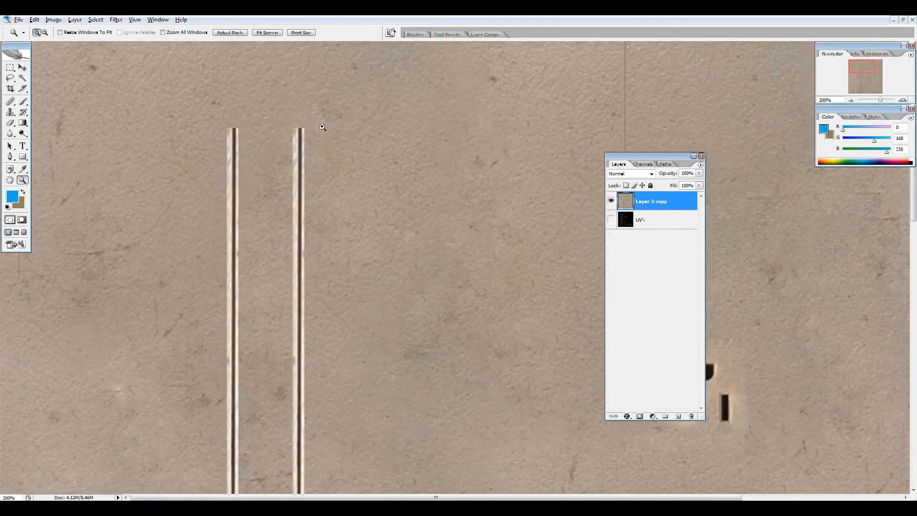
left_click(322, 127)
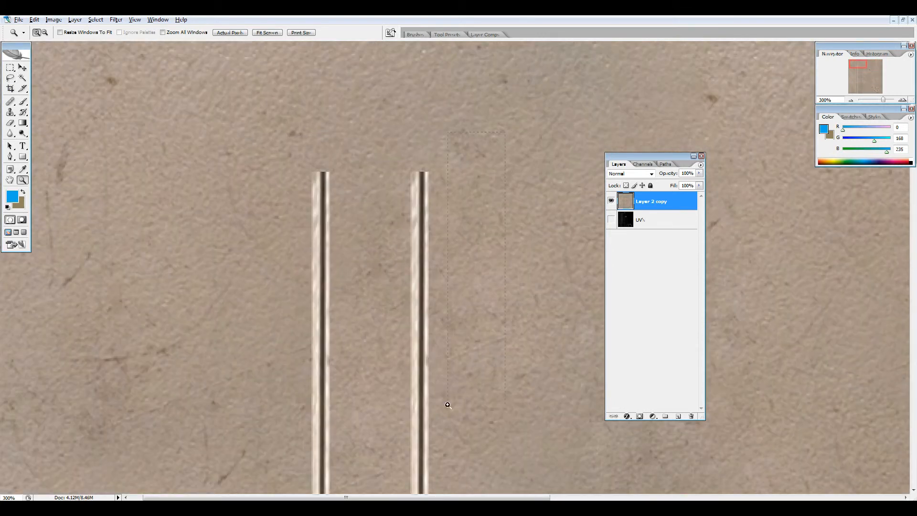
scroll(454, 372, "down", 15)
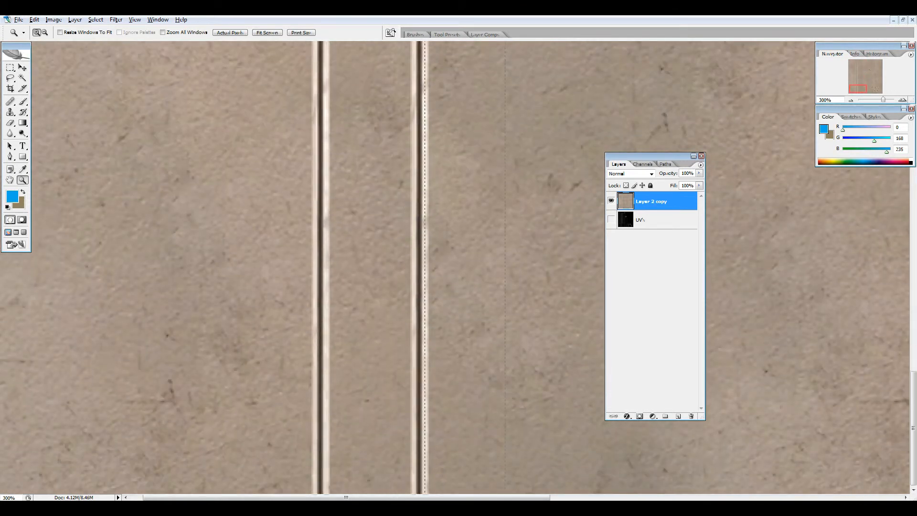
key("ctrl+0")
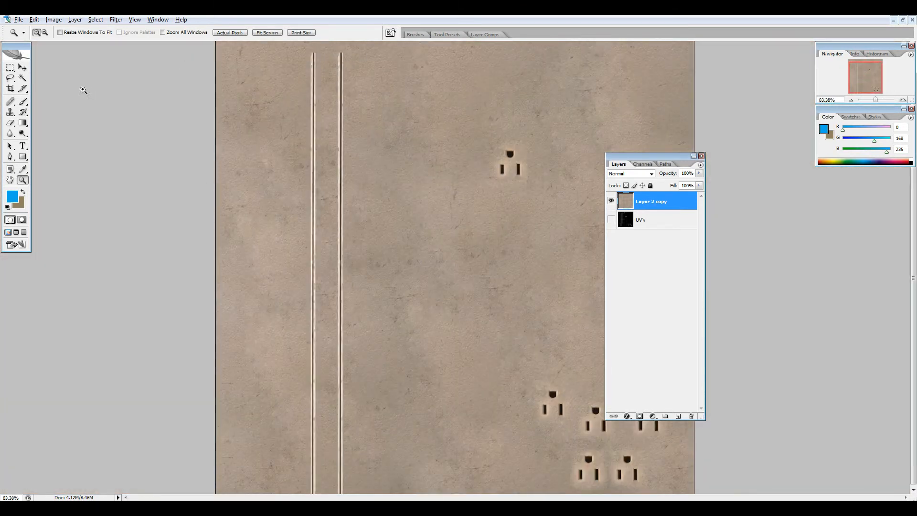
left_click(10, 67)
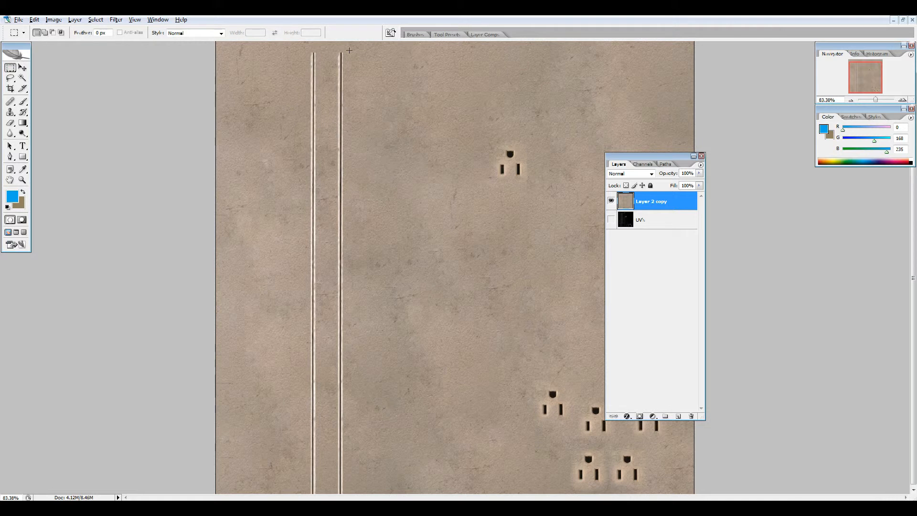
key("ctrl+z")
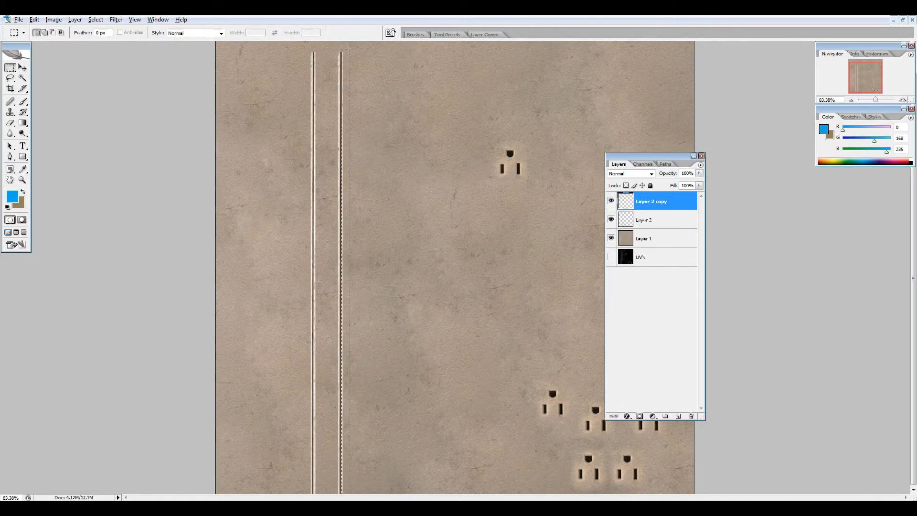
Step: Try the Patch tool on the narrow selection beside the right-hand seam, and clear the selection
left_click(8, 104)
left_click(50, 121)
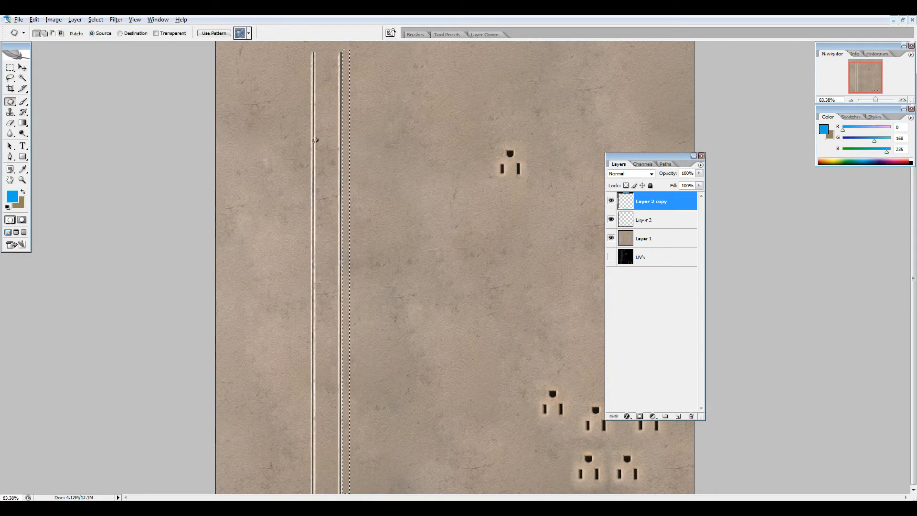
left_click(344, 152)
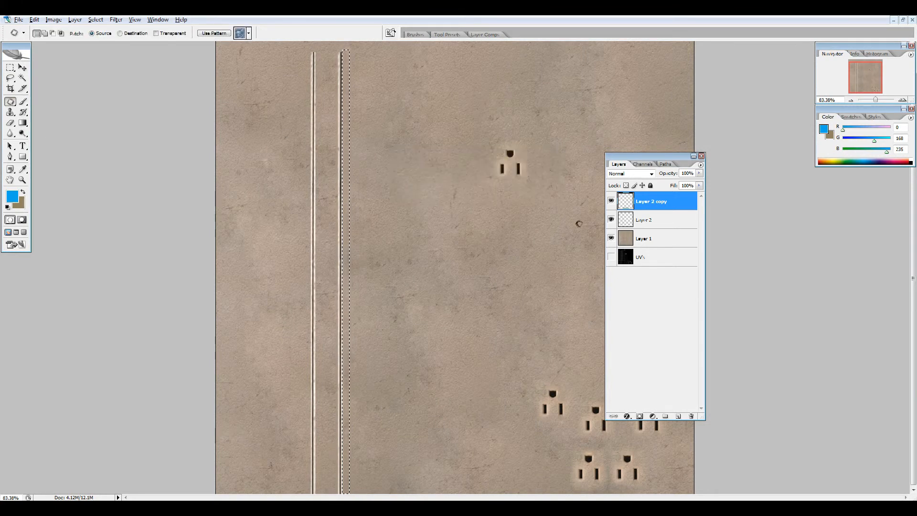
left_click(10, 72)
key("ctrl+d")
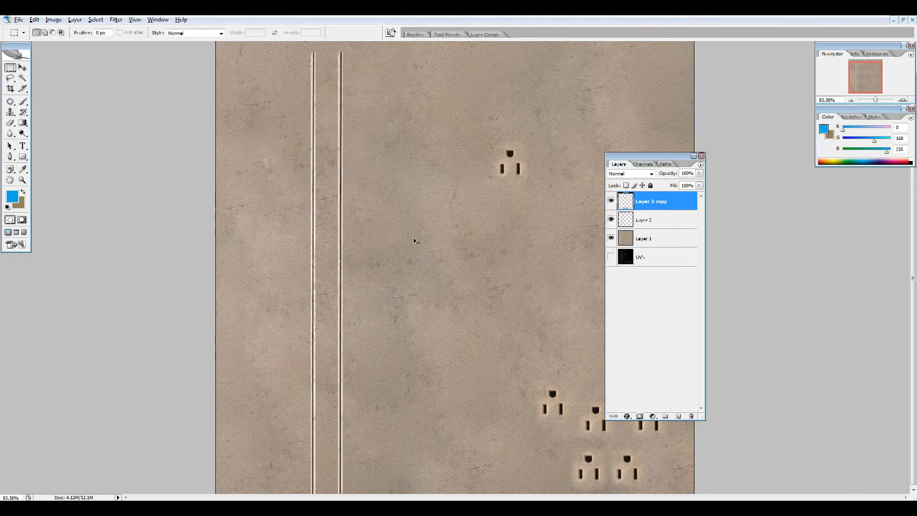
Step: Merge the visible layers and try to patch a narrow strip along the right-hand seam with the plastic beside it
key("ctrl+shift+e")
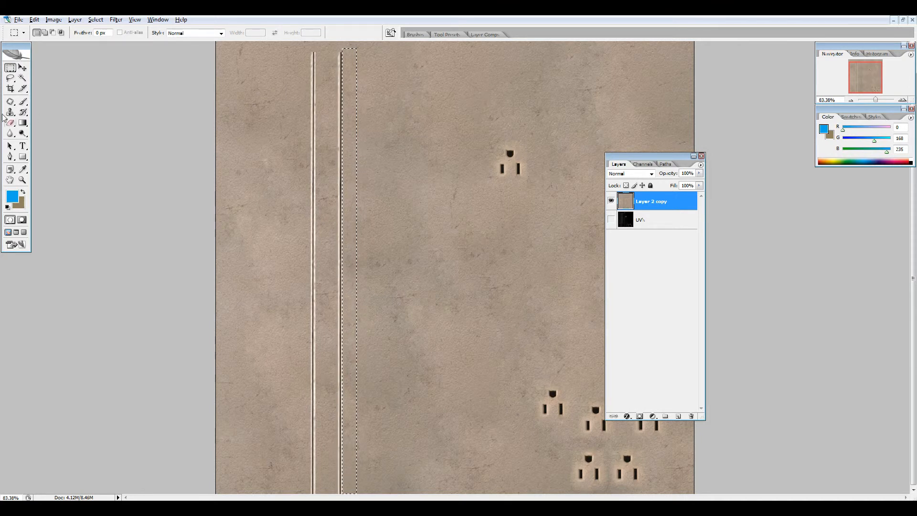
left_click(10, 101)
left_click_drag(342, 137, 391, 143)
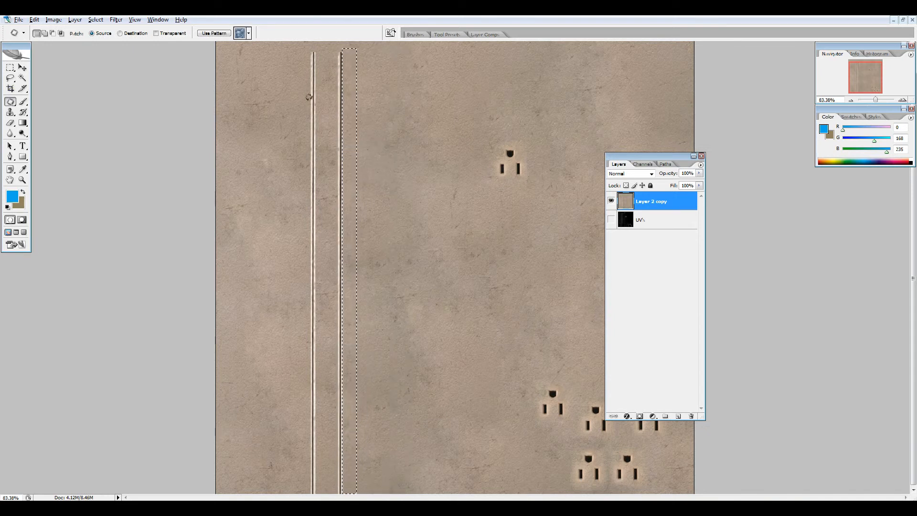
Step: Examine the upper ends of both seams up close and clear the selection
left_click(22, 180)
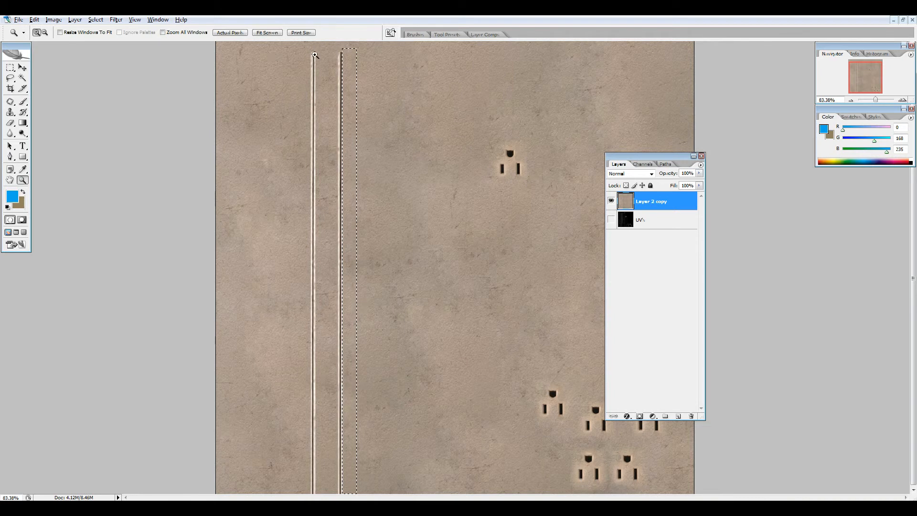
left_click(315, 56)
left_click(315, 79)
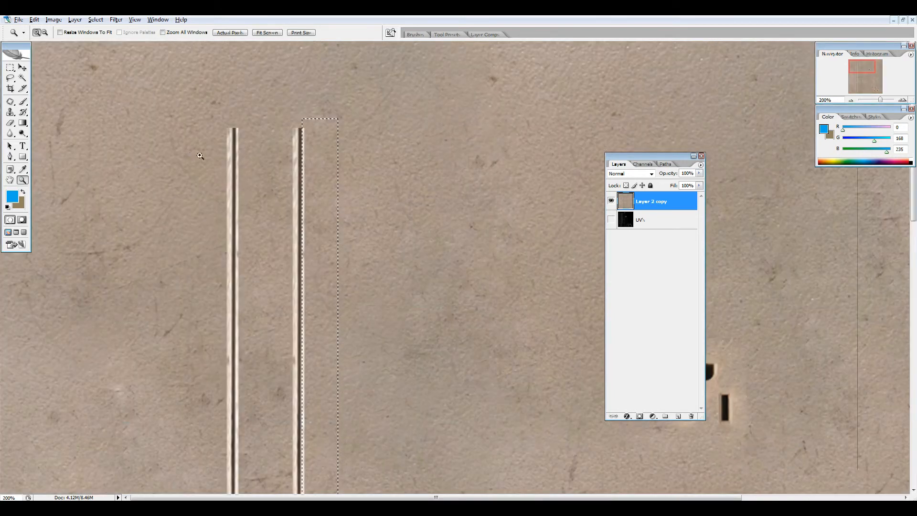
left_click(201, 154)
left_click(507, 199)
scroll(481, 198, "down", 3)
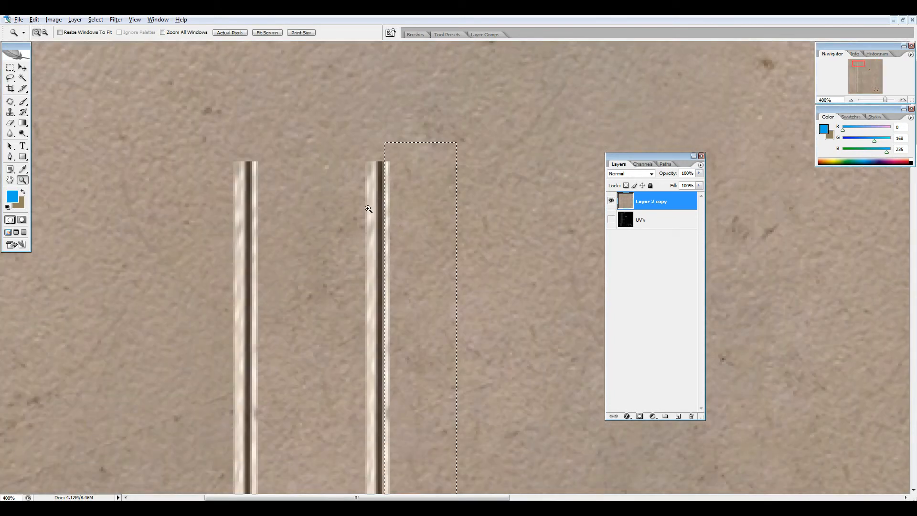
left_click(10, 68)
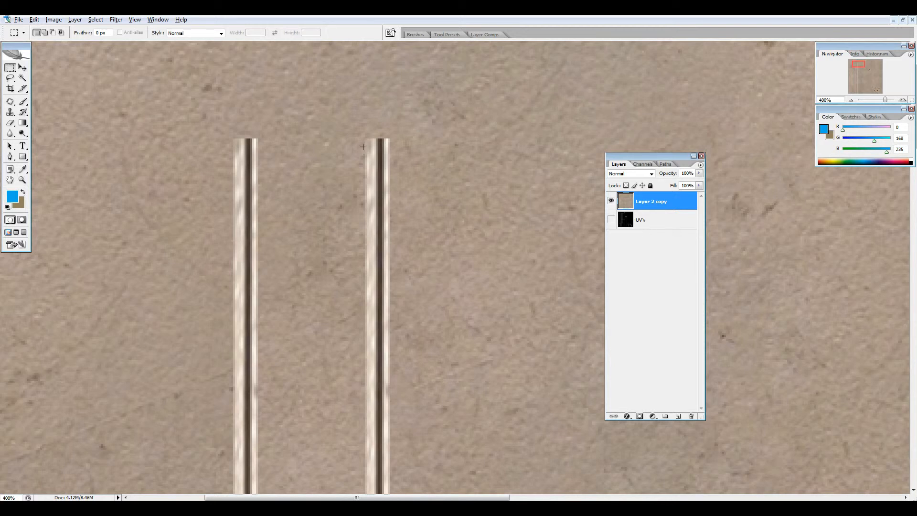
scroll(362, 147, "down", 1)
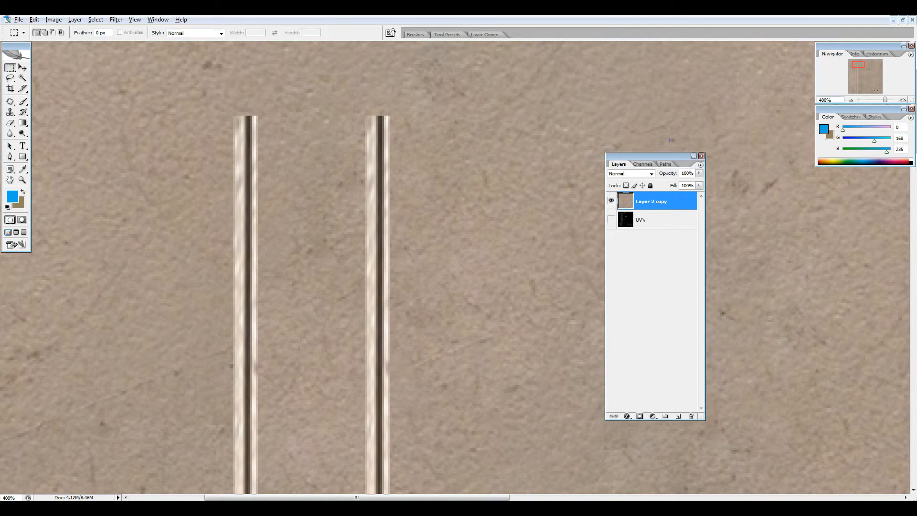
Step: Move the Color and Navigator palettes aside and show the History palette over the canvas
left_click_drag(845, 109, 813, 189)
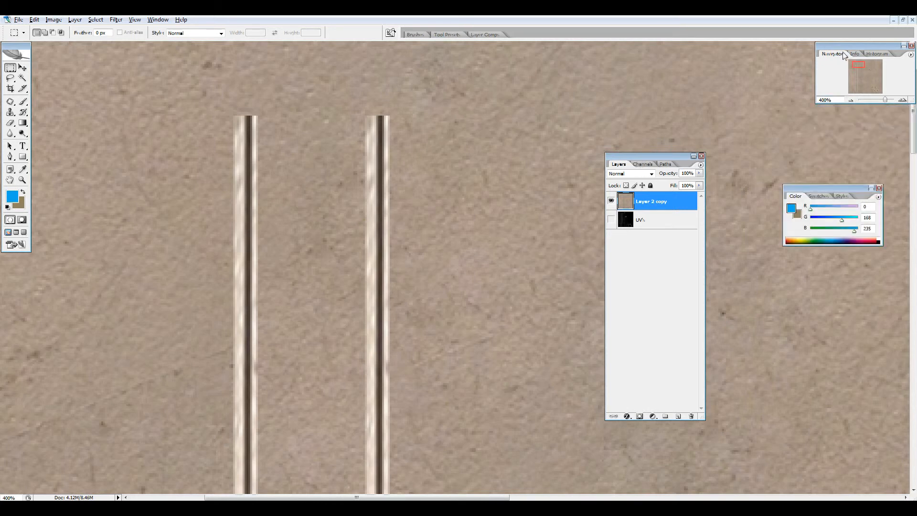
left_click_drag(841, 45, 703, 108)
left_click(158, 20)
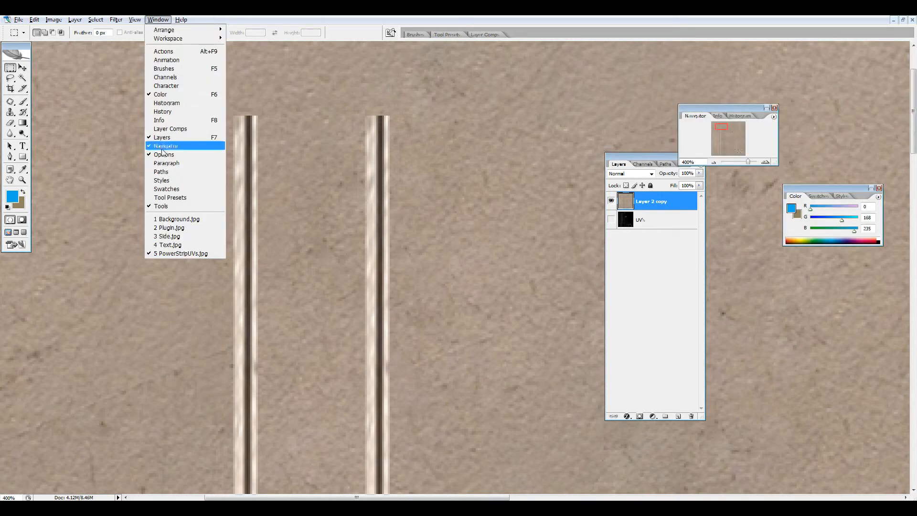
left_click(168, 110)
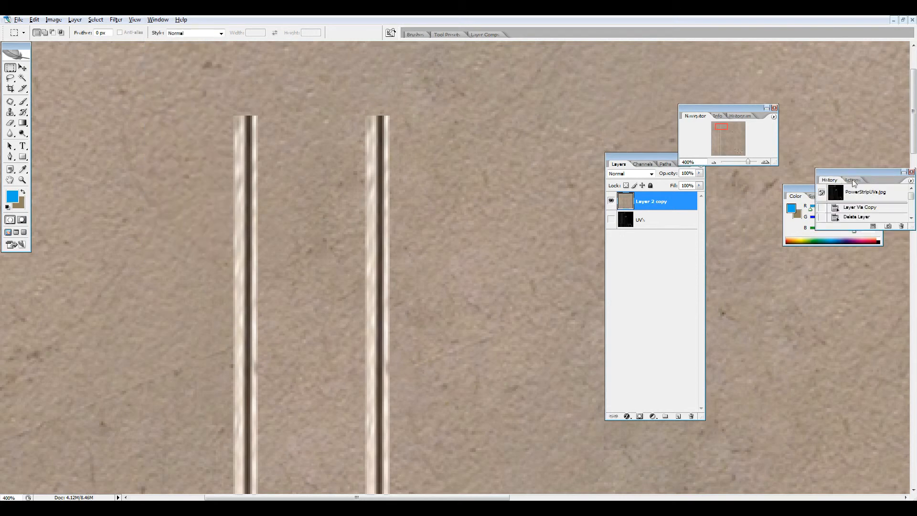
left_click_drag(858, 169, 515, 97)
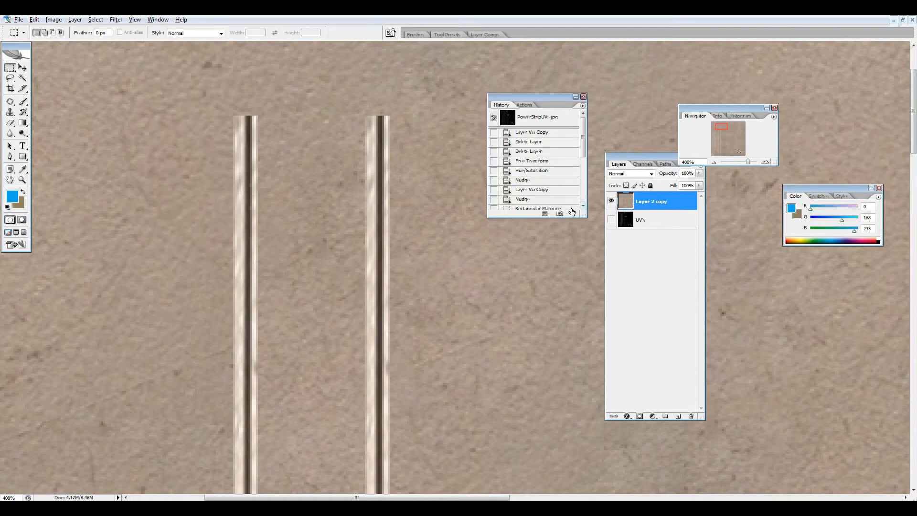
Step: Delete the most recent history states back to before the visible layers were merged
left_click(573, 214)
key("Return")
left_click(574, 214)
key("Return")
left_click(574, 214)
key("Return")
Step: Delete the Layer 2 copy layer that holds the duplicate seam
key("z")
right_click(430, 242)
left_click(449, 258)
left_click(22, 67)
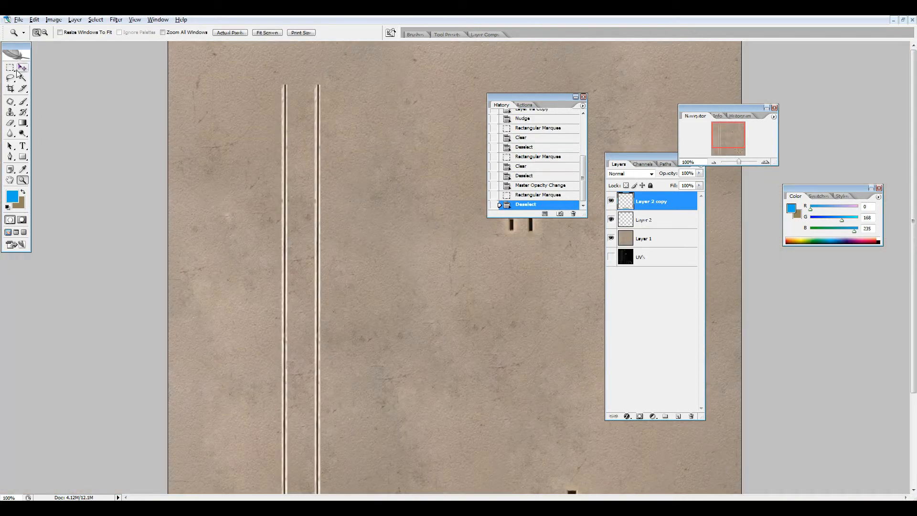
left_click(691, 417)
Step: Desaturate the remaining seam on Layer 2 with Hue/Saturation at a saturation of -100
key("z")
left_click_drag(354, 183, 354, 184)
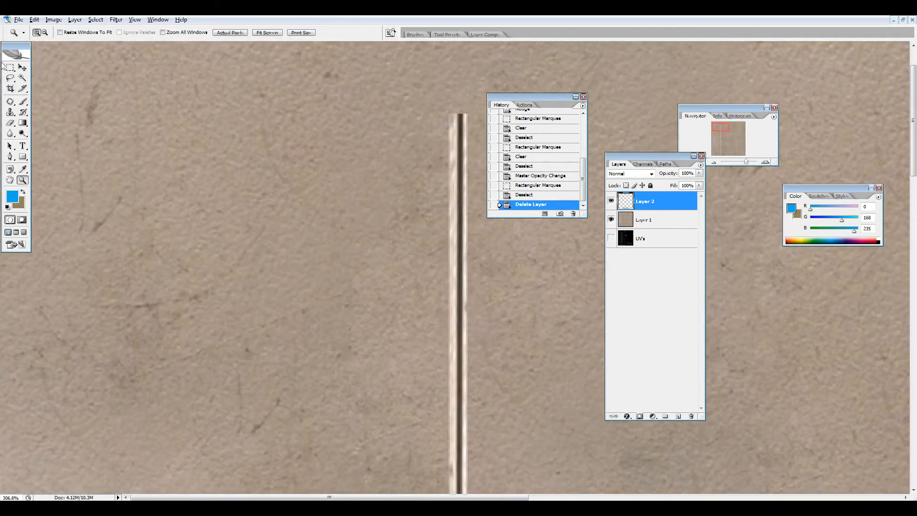
left_click(9, 68)
left_click_drag(513, 101, 720, 111)
left_click(23, 67)
left_click(54, 19)
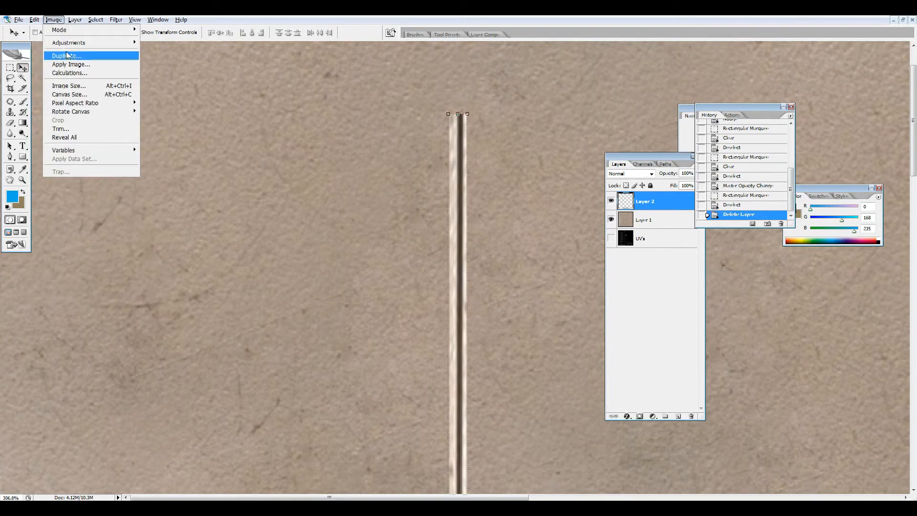
mouse_move(63, 43)
left_click(166, 108)
left_click_drag(182, 327, 4, 318)
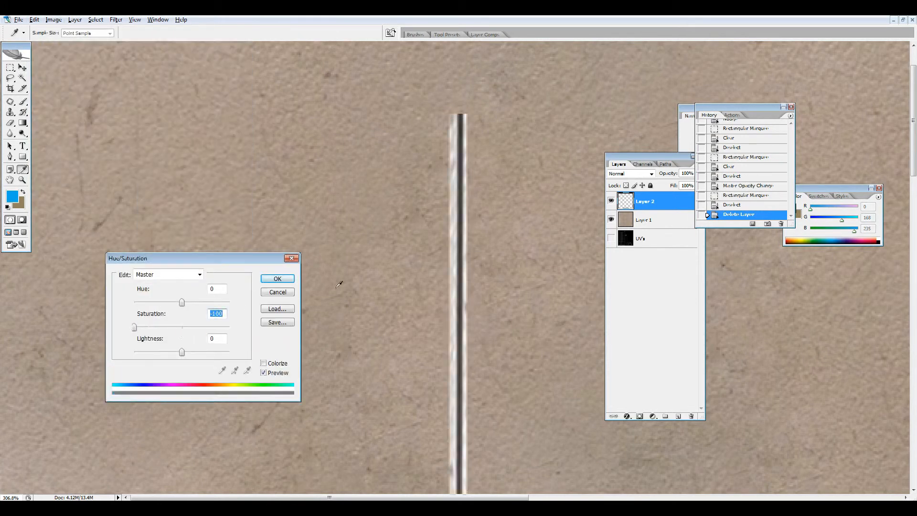
left_click(277, 278)
key("v")
Step: Select the light outer edge along the seam's left side with a rectangular marquee, erase it and deselect
scroll(402, 210, "down", 1)
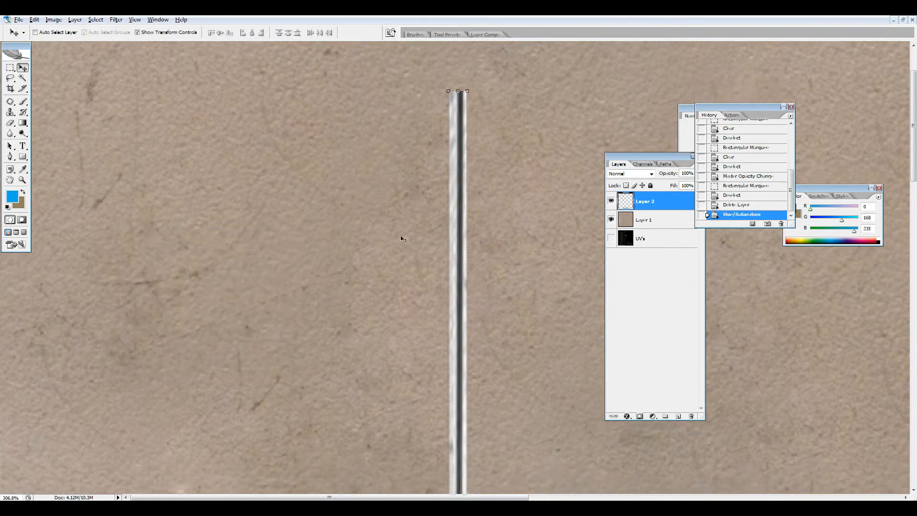
left_click(10, 67)
scroll(508, 311, "down", 10)
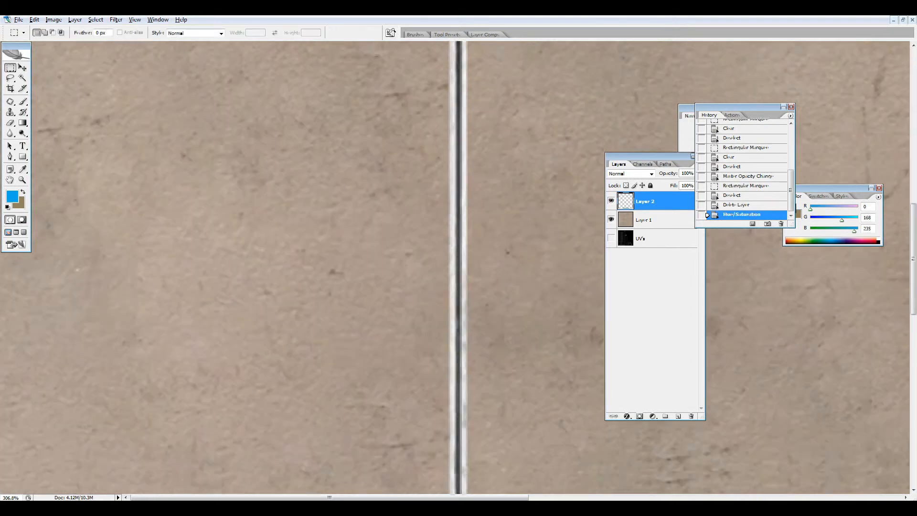
left_click_drag(455, 493, 454, 494)
key("Delete")
key("ctrl+d")
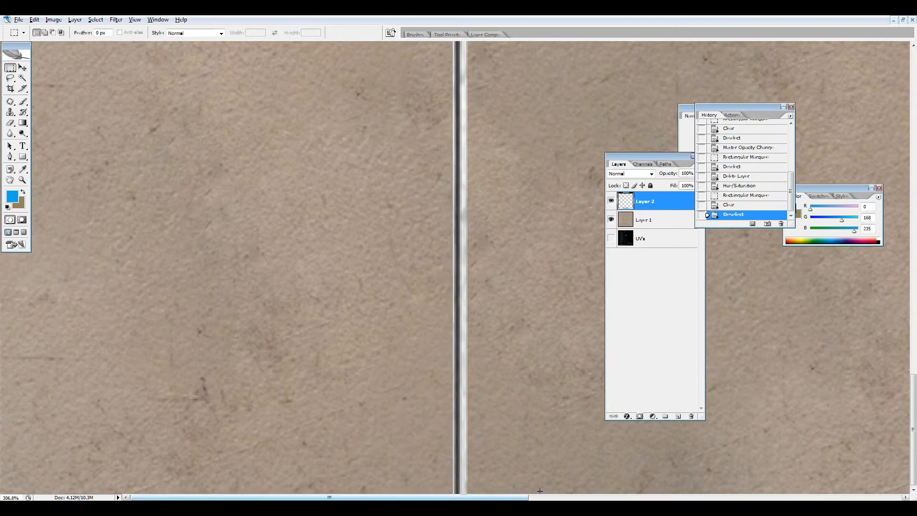
Step: Select the light strip along the seam's right side over its full height, erase it and deselect
scroll(574, 430, "up", 2)
left_click_drag(914, 363, 901, 58)
left_click_drag(526, 139, 470, 494)
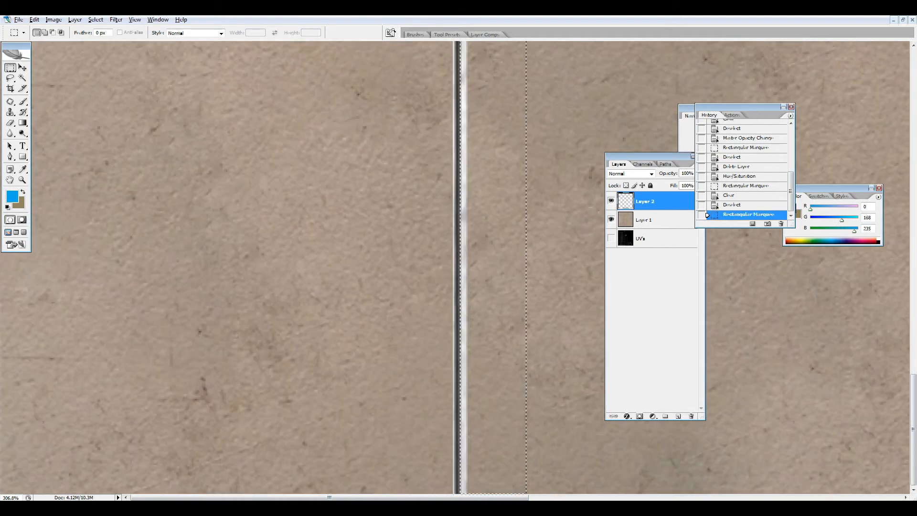
key("Delete")
scroll(435, 360, "up", 3)
key("ctrl+d")
scroll(434, 361, "up", 10)
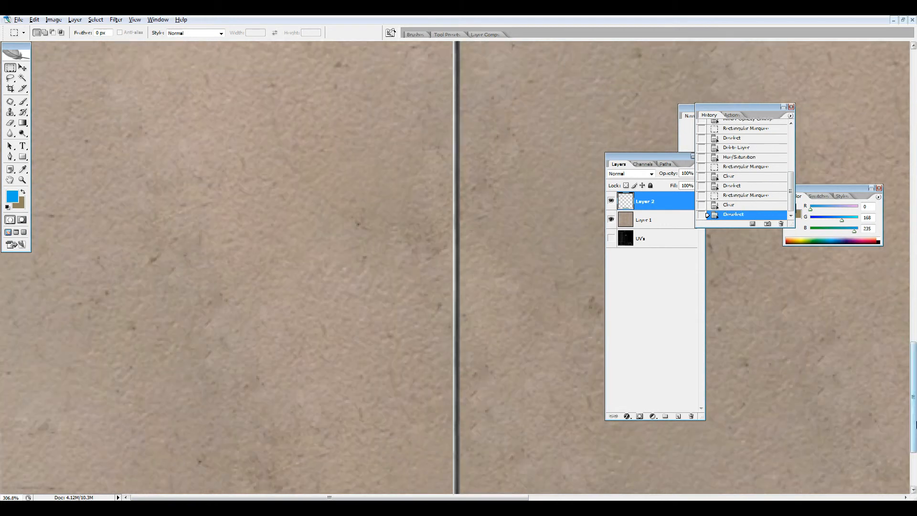
Step: Erase the remaining light strip on the seam's left side to leave a thin dark line, and deselect
scroll(435, 360, "up", 3)
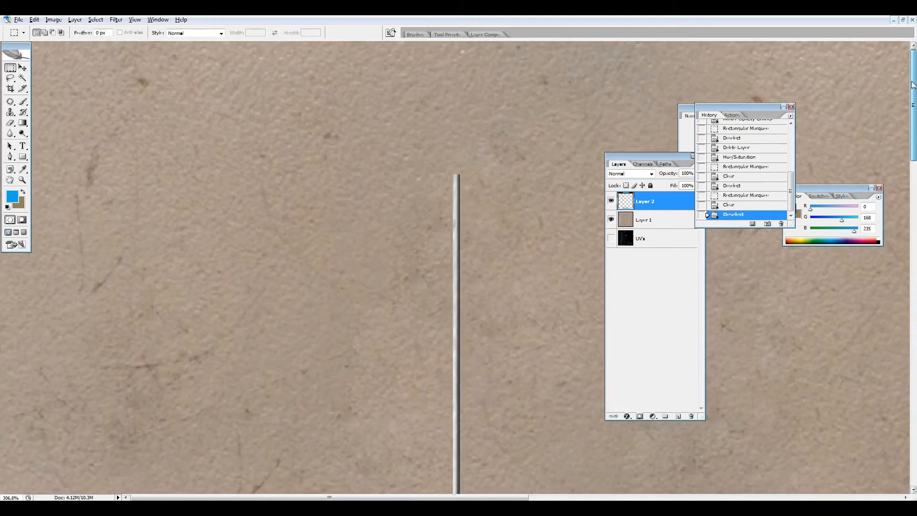
scroll(434, 360, "down", 10)
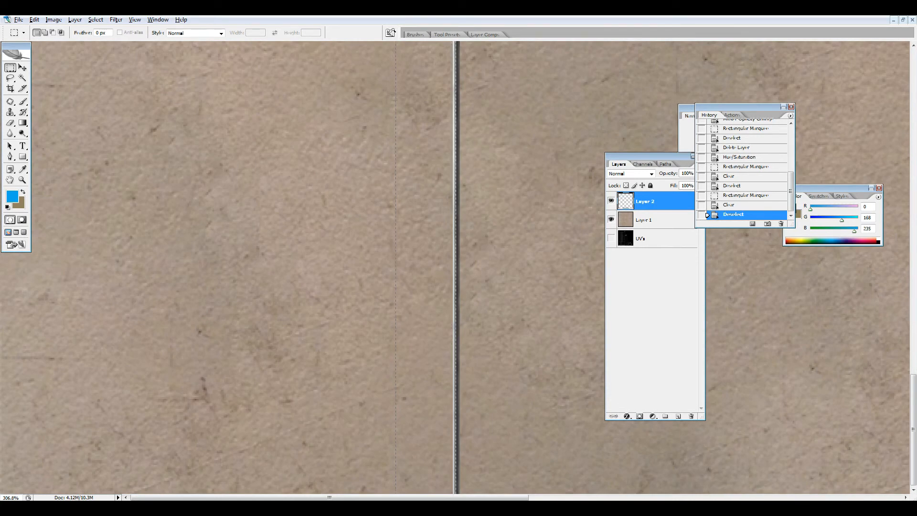
left_click_drag(456, 494, 455, 497)
key("Delete")
key("ctrl+d")
Step: Recolour and darken the thin seam line with Hue/Saturation: hue +72, saturation +100, lightness -40
key("z")
right_click(426, 228)
left_click(437, 243)
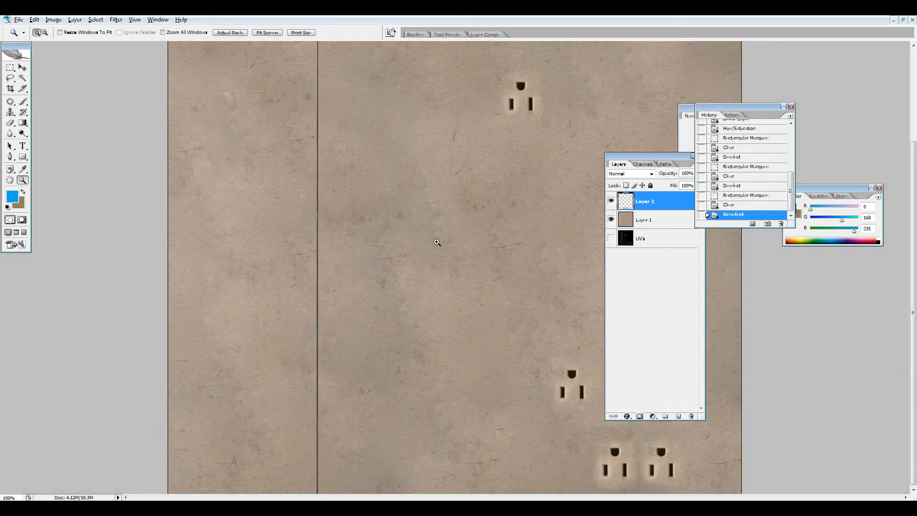
scroll(464, 214, "up", 3)
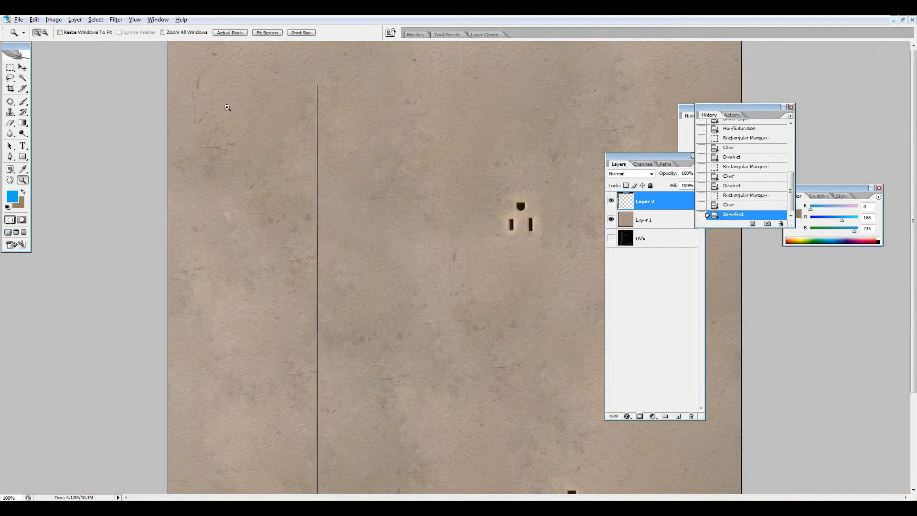
left_click(22, 68)
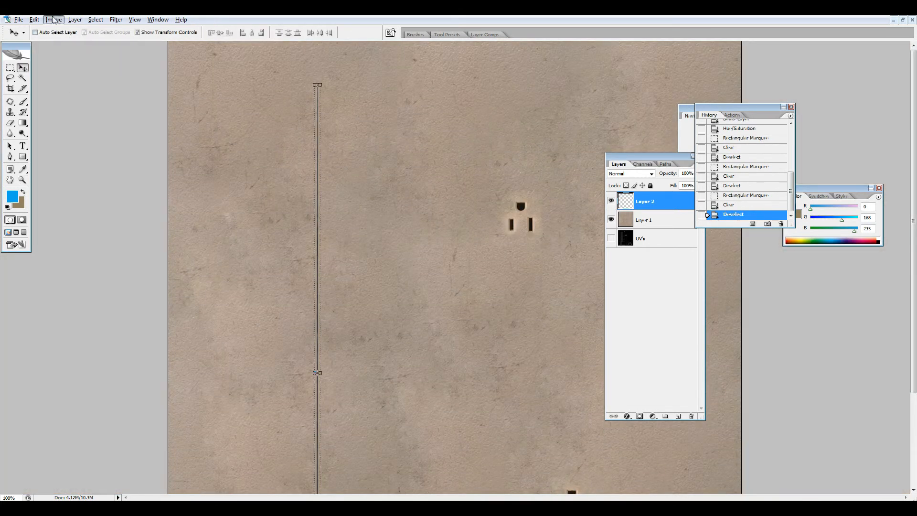
left_click(53, 20)
mouse_move(60, 44)
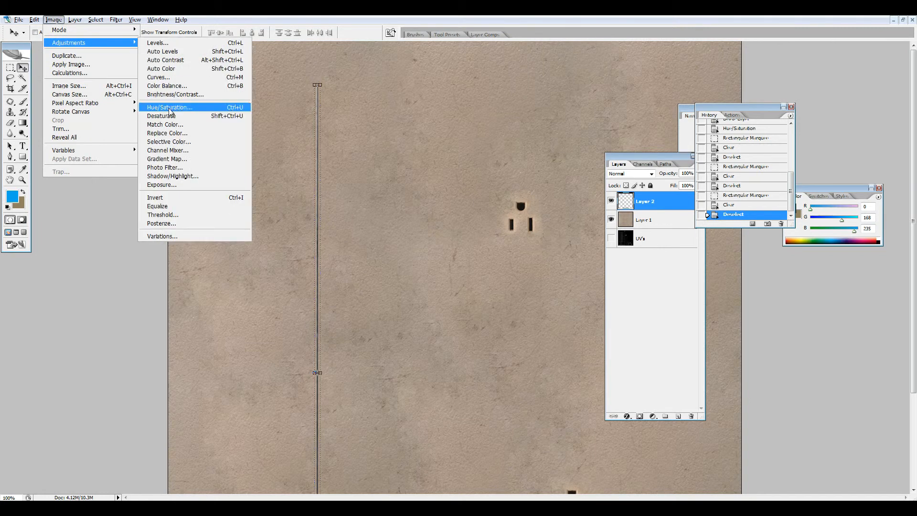
left_click(170, 108)
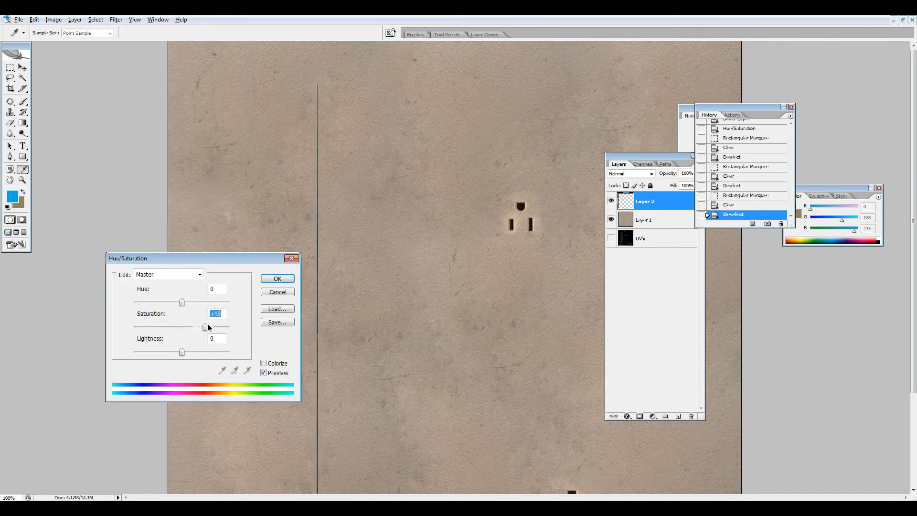
left_click_drag(182, 302, 209, 303)
left_click_drag(182, 353, 162, 354)
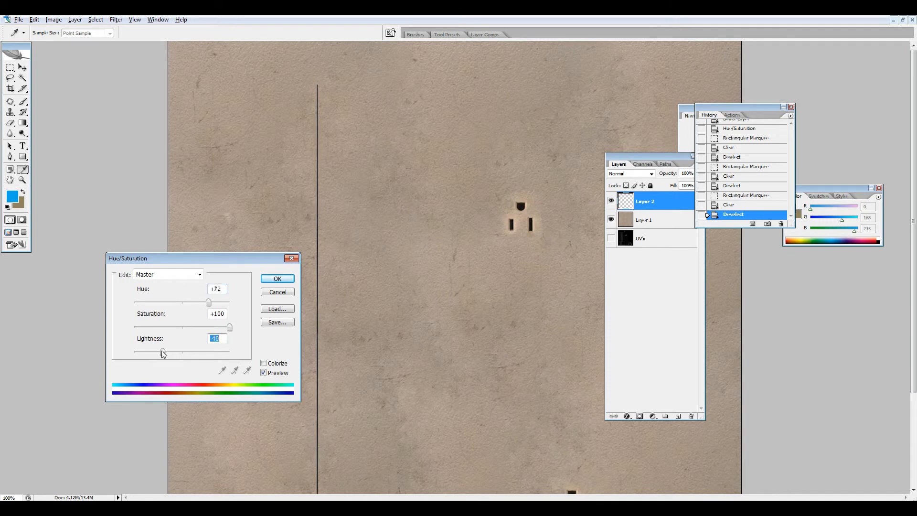
left_click(275, 281)
key("v")
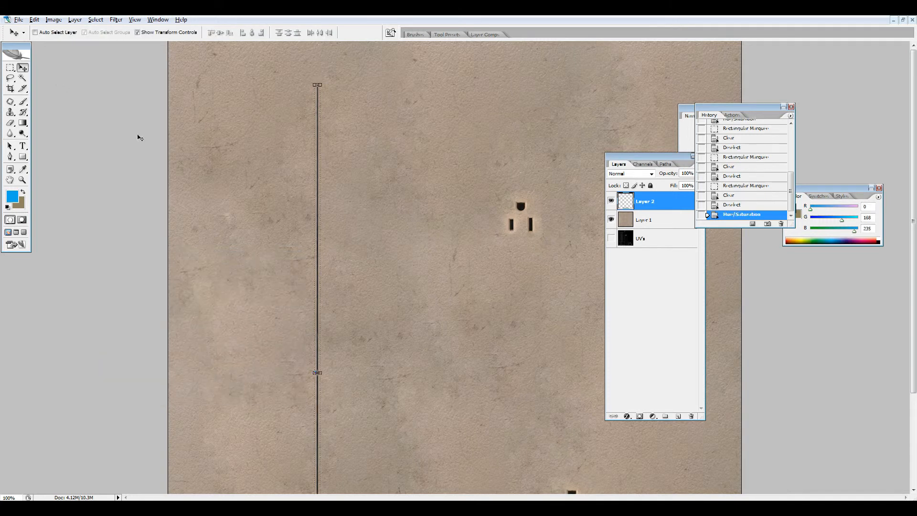
Step: Duplicate the seam layer and reveal the UV layout beneath the plastic base by lowering Layer 1's opacity to 66%
left_click_drag(649, 204, 678, 416)
left_click(658, 239)
left_click(699, 173)
left_click_drag(699, 184, 684, 186)
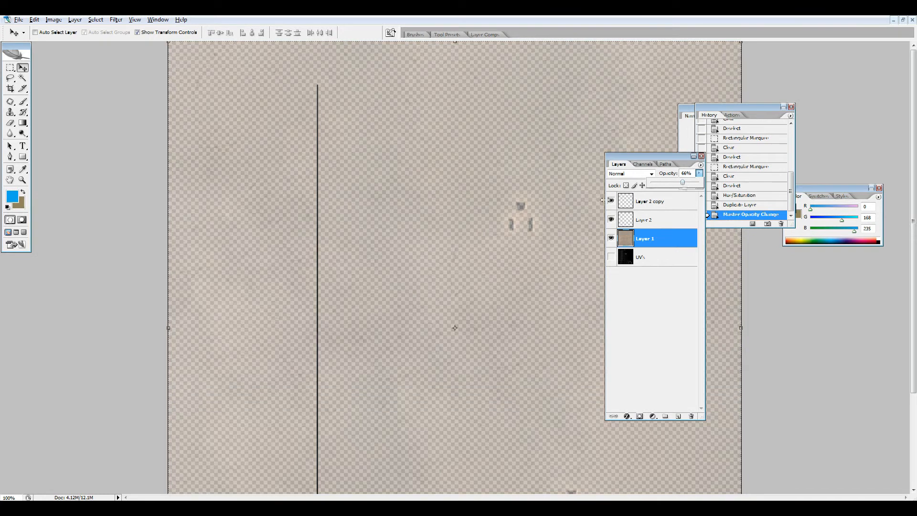
left_click(625, 276)
left_click(612, 257)
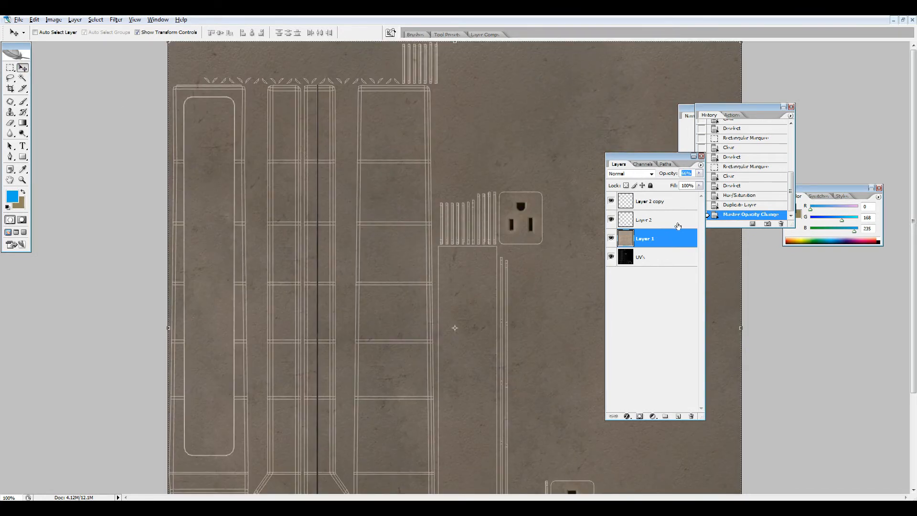
Step: Move the duplicated seam line on Layer 2 copy to the middle of the left of the two narrow side shells
key("alt+bracketright")
key("alt+bracketright")
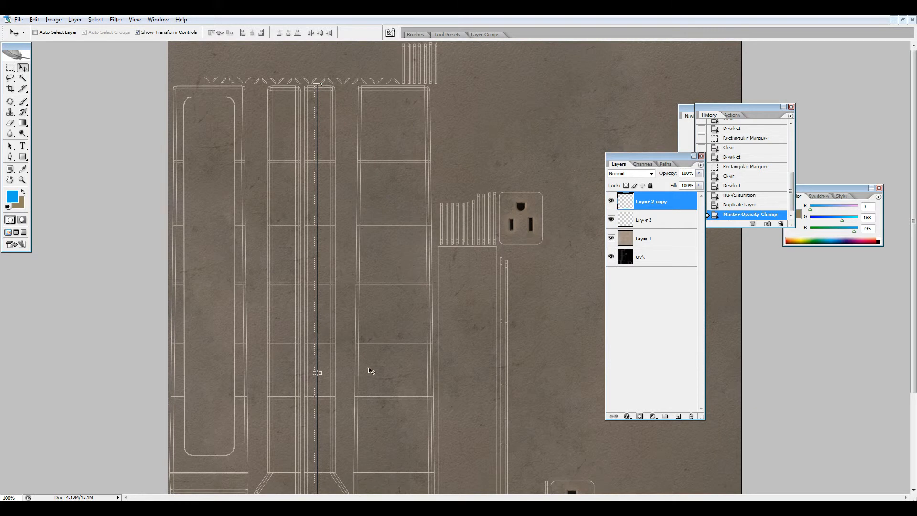
left_click_drag(319, 359, 285, 356)
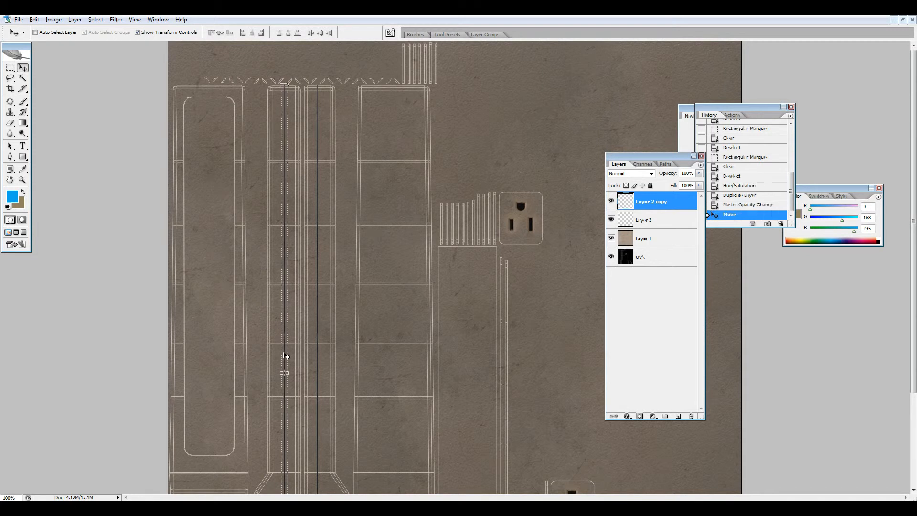
scroll(328, 338, "down", 5)
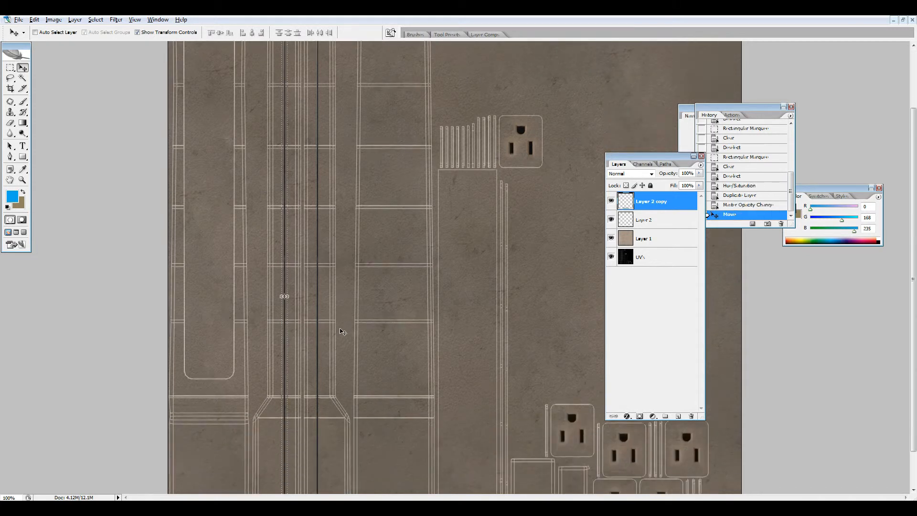
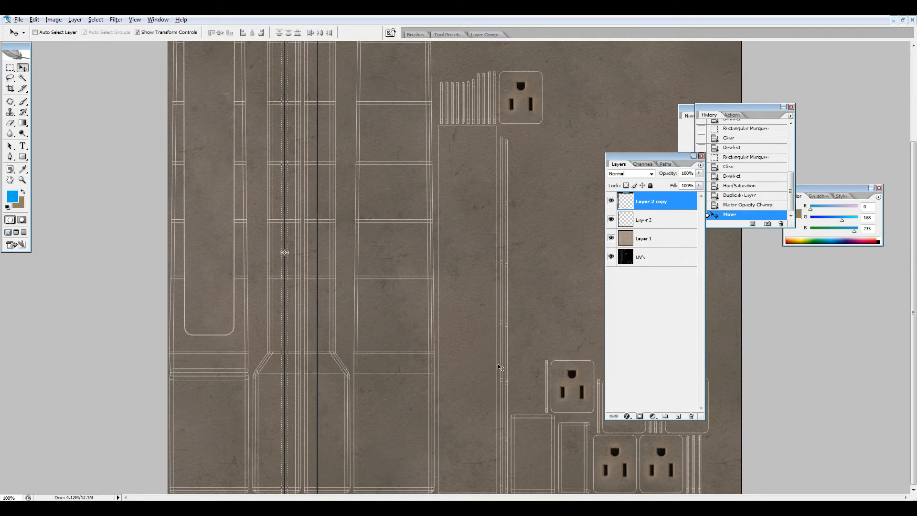
scroll(500, 368, "up", 5)
Step: Restore Layer 1's opacity to 100% and hide the UVs layer beneath it
left_click(10, 68)
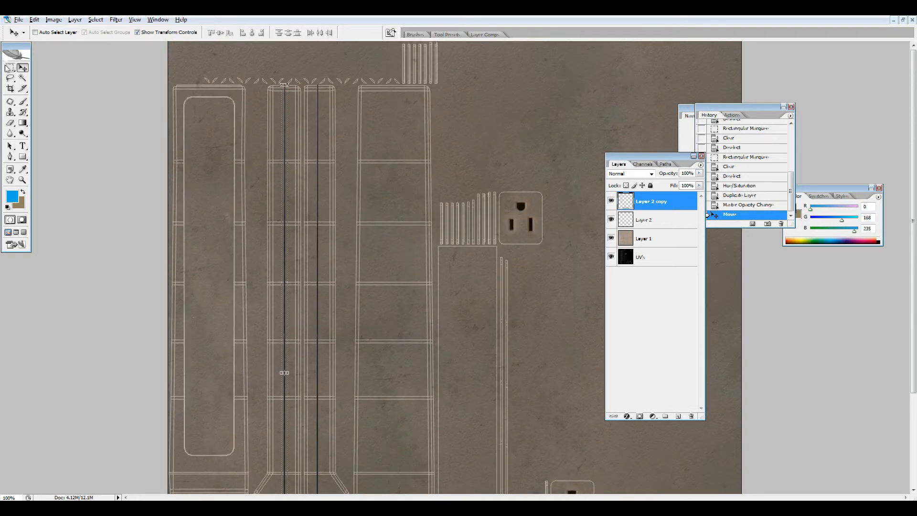
left_click(638, 221)
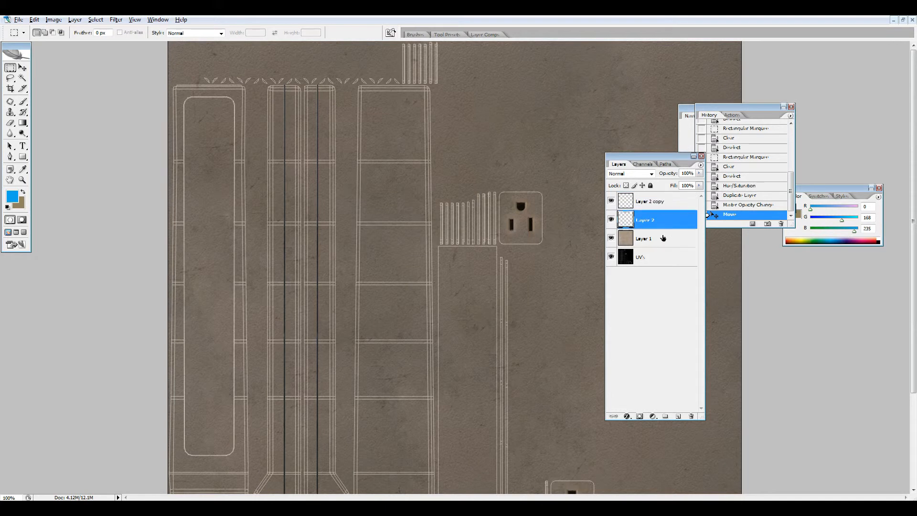
left_click(643, 238)
mouse_move(699, 173)
left_mouse_down()
mouse_move(683, 186)
mouse_move(701, 185)
left_mouse_up()
left_click(641, 257)
left_click(640, 340)
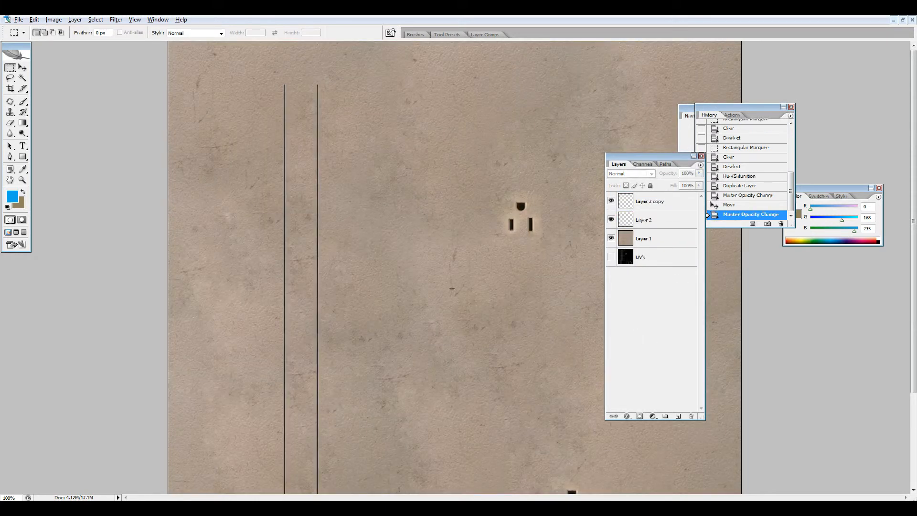
Step: Save the layered texture as PowerStripUVs in Photoshop format on drive D and view the whole canvas
key("z")
right_click(370, 280)
left_click(449, 296)
left_click_drag(643, 161, 786, 177)
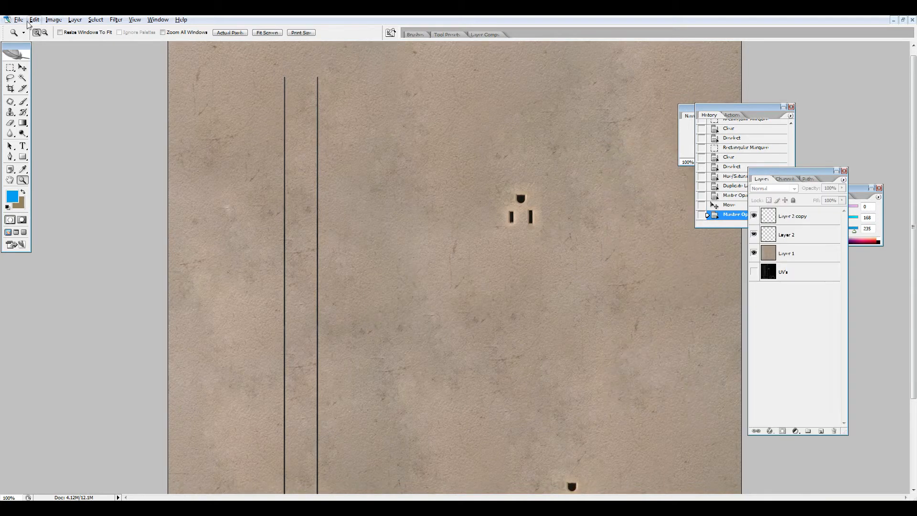
left_click(18, 20)
left_click(38, 125)
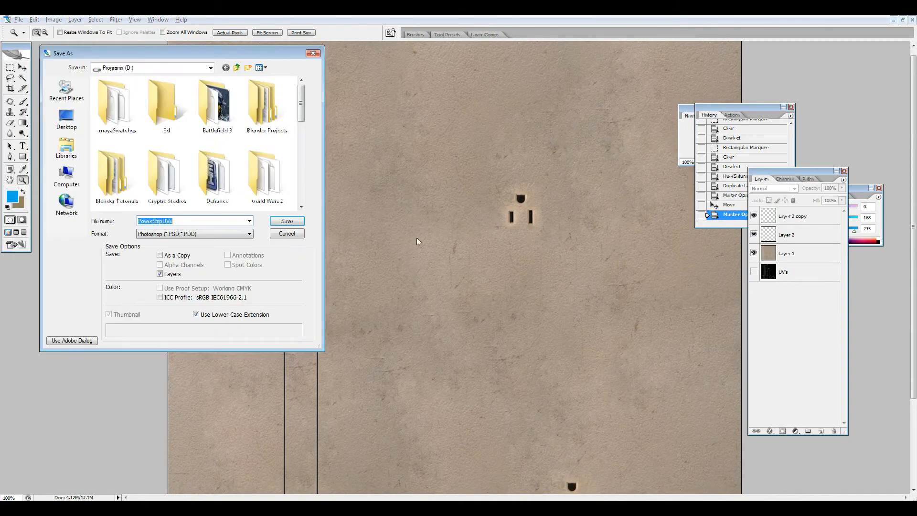
left_click(139, 221)
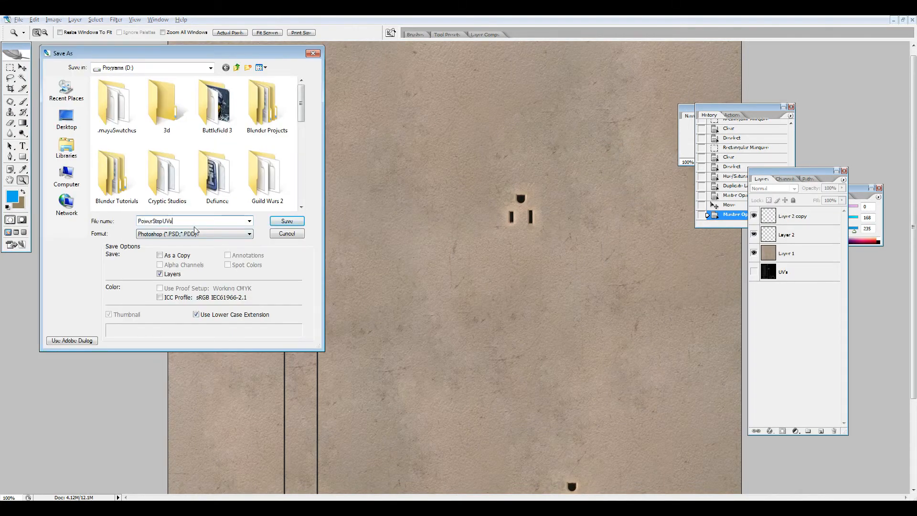
left_click(289, 222)
left_click(572, 171)
right_click(430, 289)
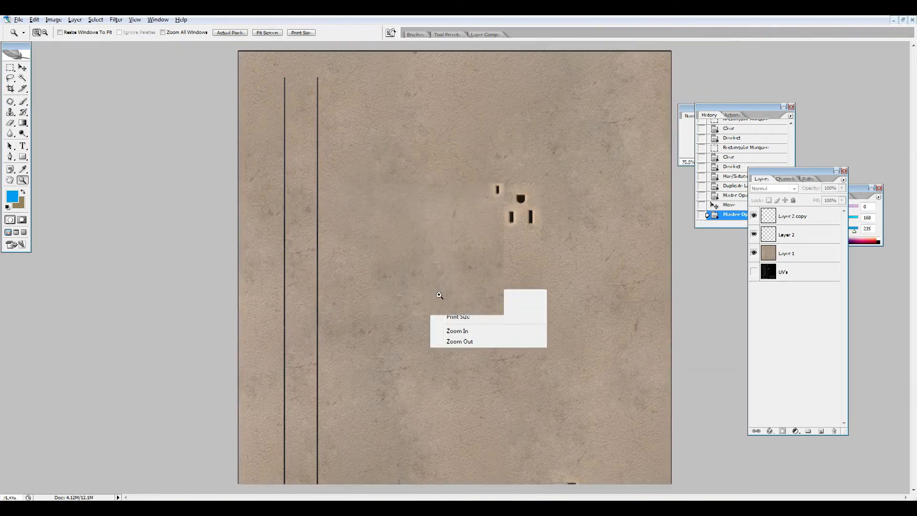
left_click(447, 313)
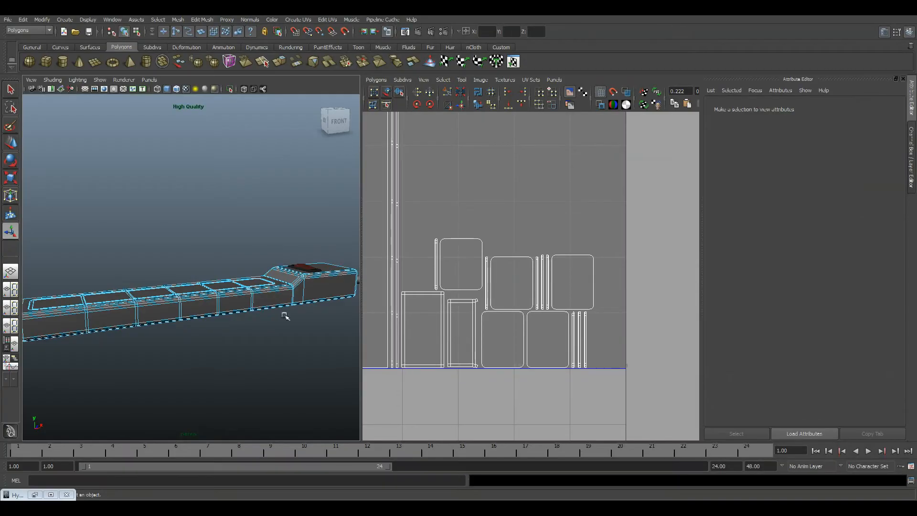
Step: Switch to Maya, select the power strip body, enlarge the perspective view to a single pane, and open Hypershade
left_click(268, 305)
scroll(260, 305, "down", 5)
key("space")
left_click_drag(253, 304, 285, 294)
left_click(112, 19)
mouse_move(158, 42)
left_click(233, 66)
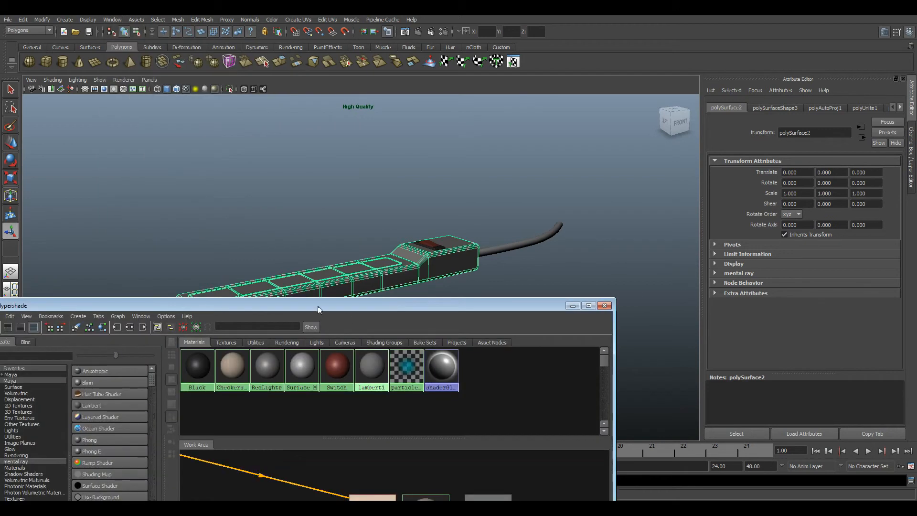
Step: Select the file1 texture node feeding CheckersTex and browse to drive D for a replacement image
left_click_drag(319, 309, 412, 147)
left_click(466, 363)
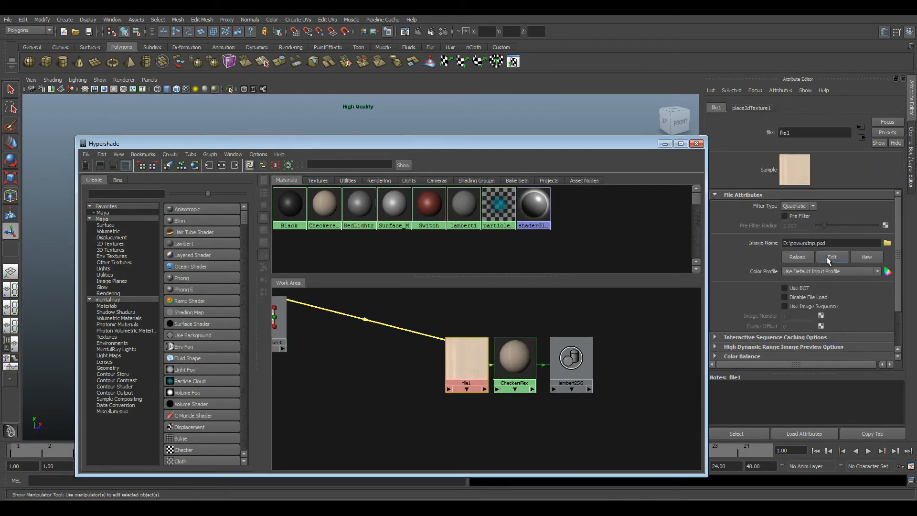
left_click(827, 257)
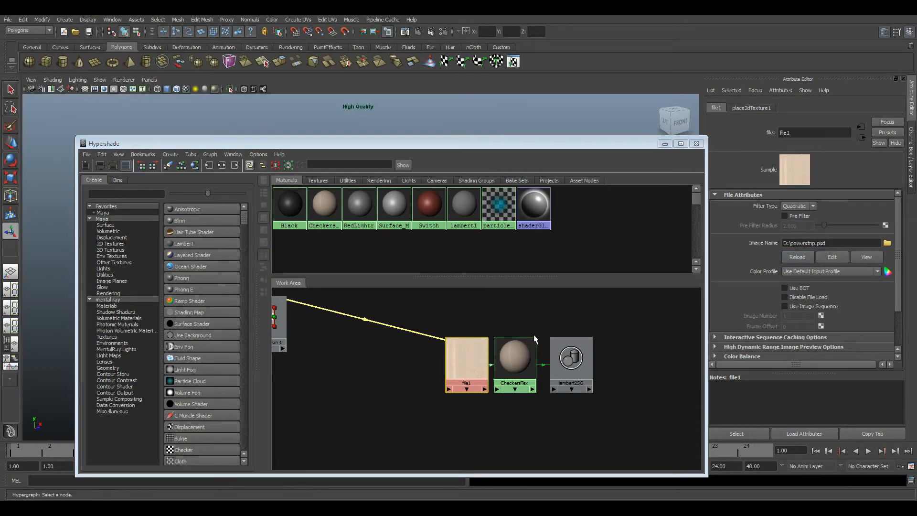
double_click(818, 242)
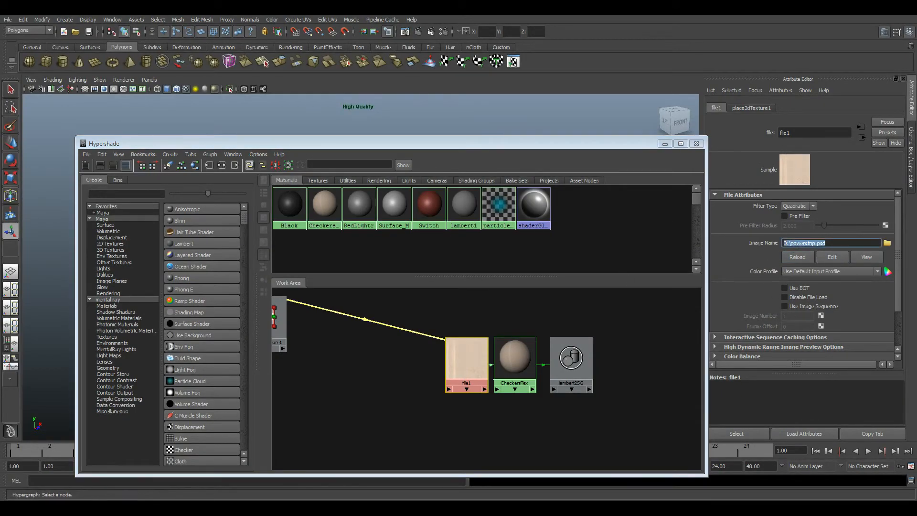
left_click(887, 243)
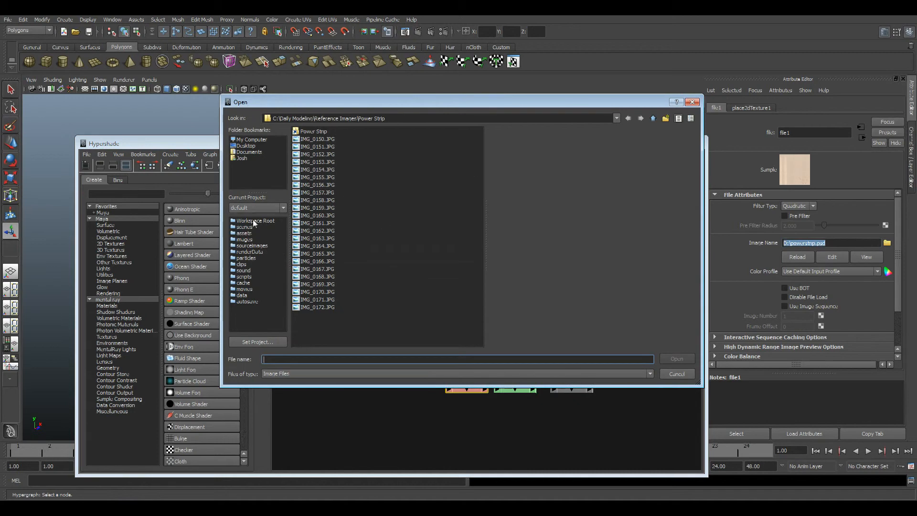
left_click_drag(273, 118, 698, 174)
type("D:")
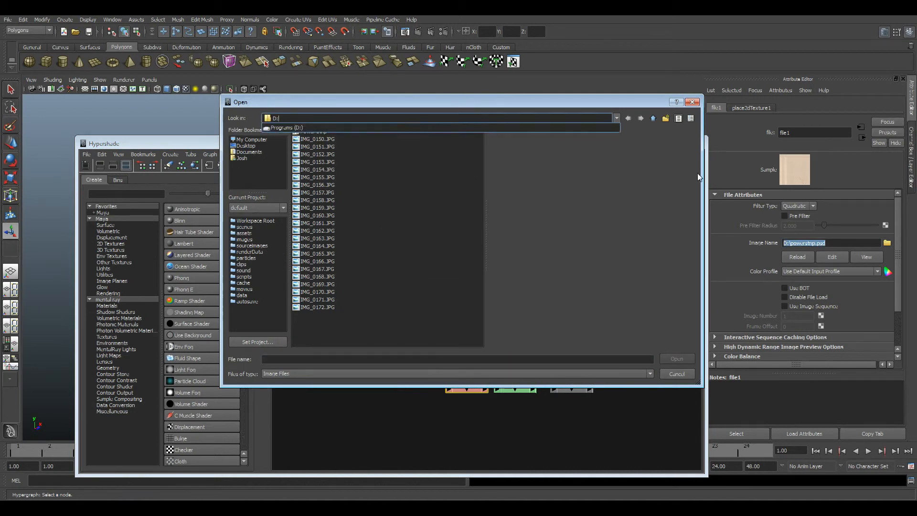
key("Return")
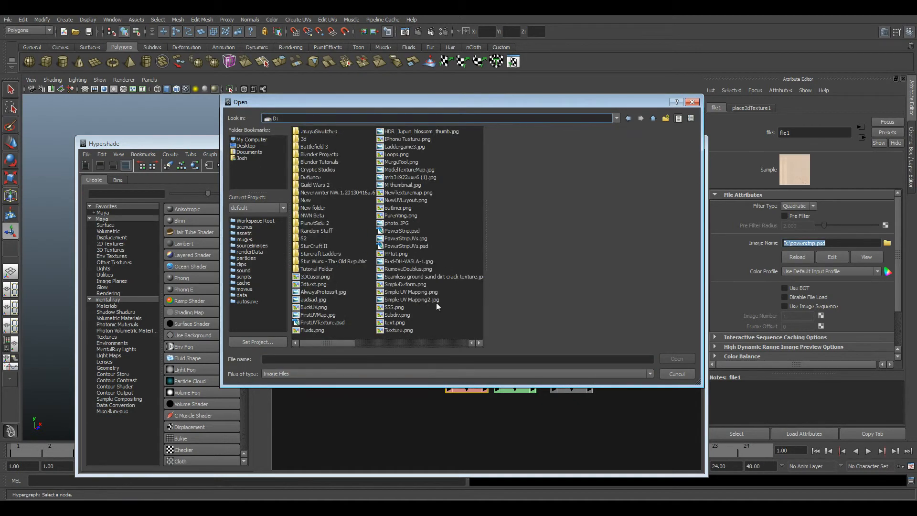
Step: Load PowerStripUVs.psd from drive D as the file1 texture's image
left_click_drag(342, 352, 459, 340)
key("p")
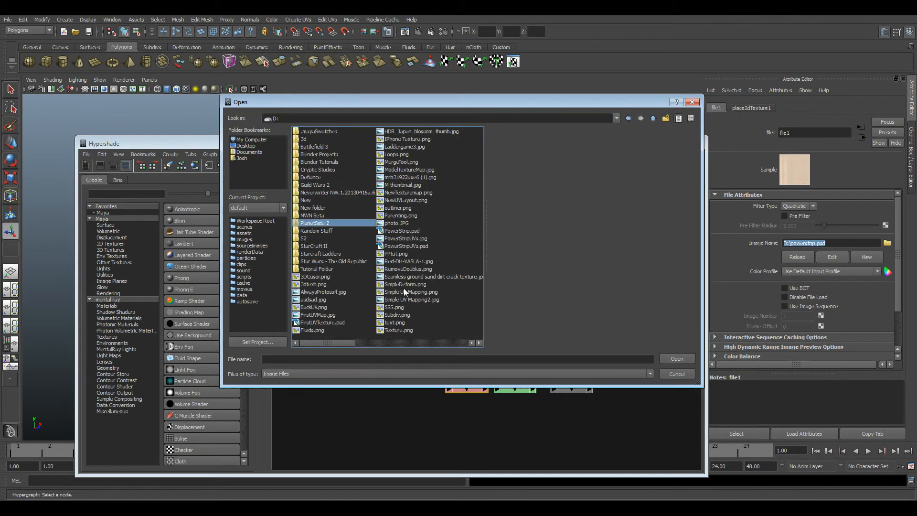
key("alt+Tab")
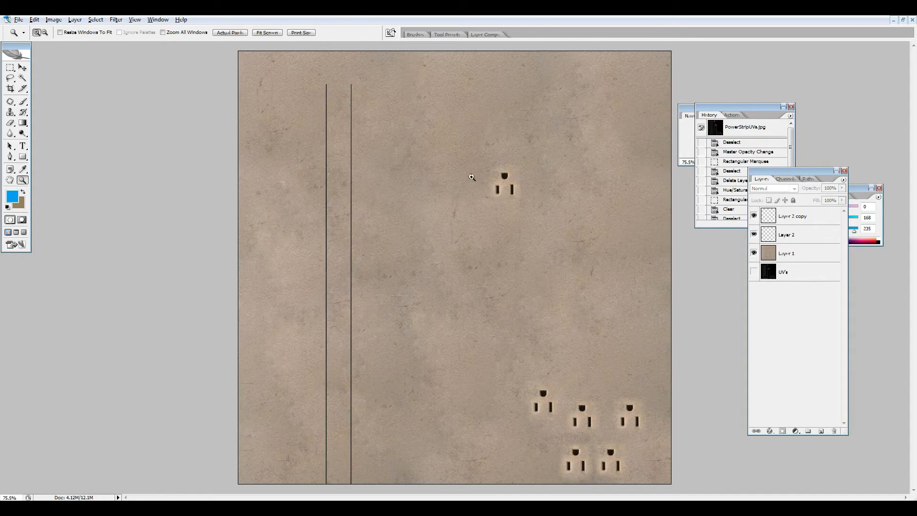
key("alt+Tab")
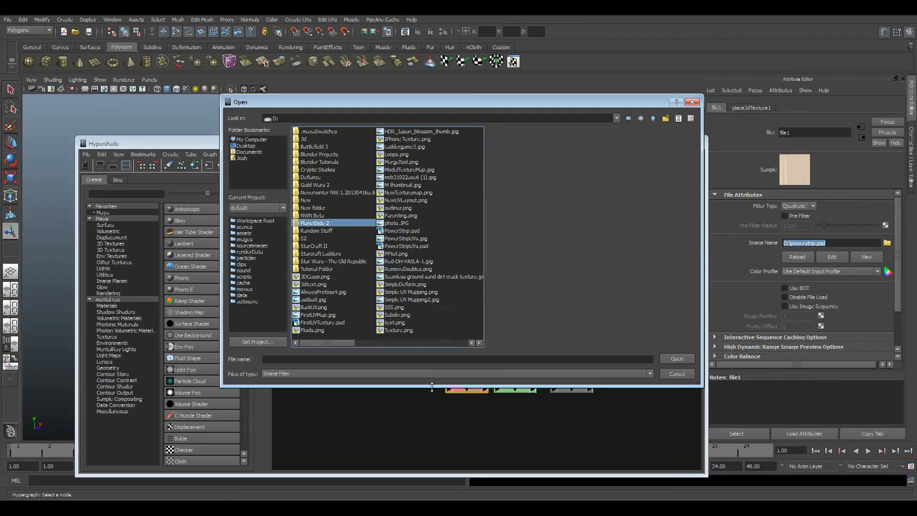
left_click(346, 358)
type("power")
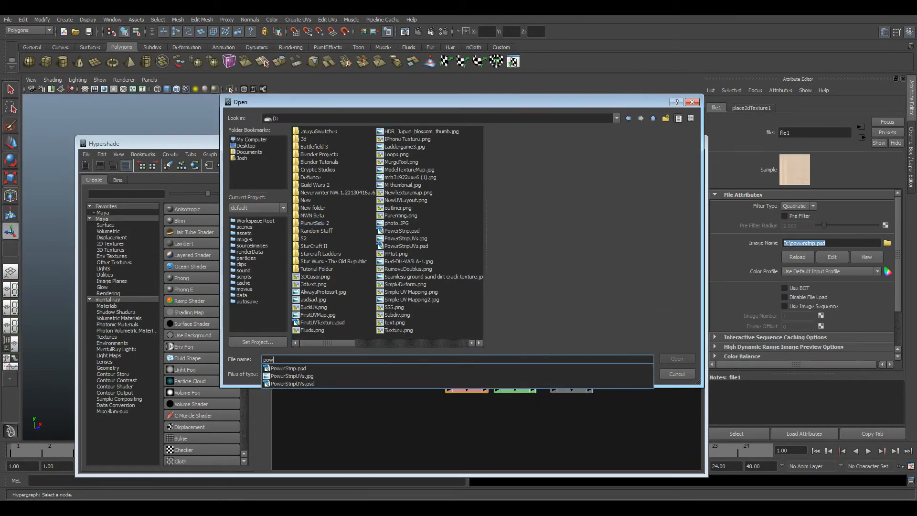
left_click(305, 384)
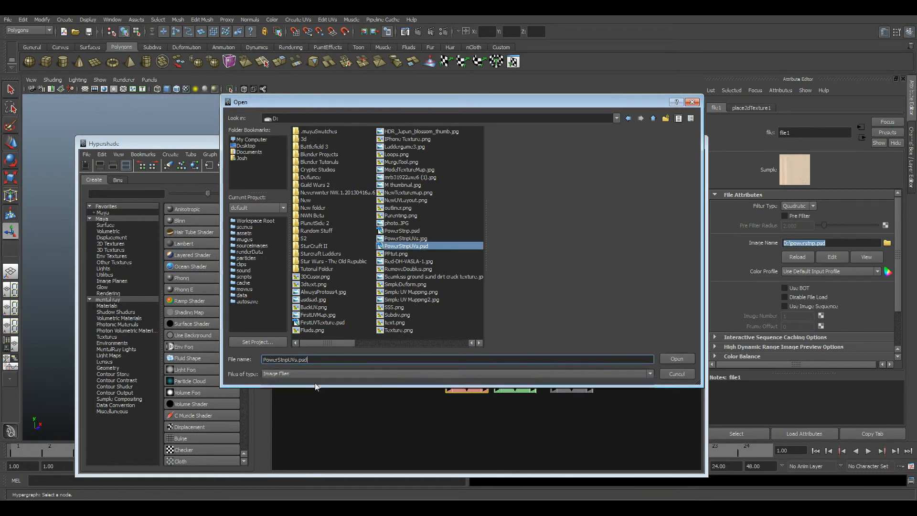
left_click(677, 359)
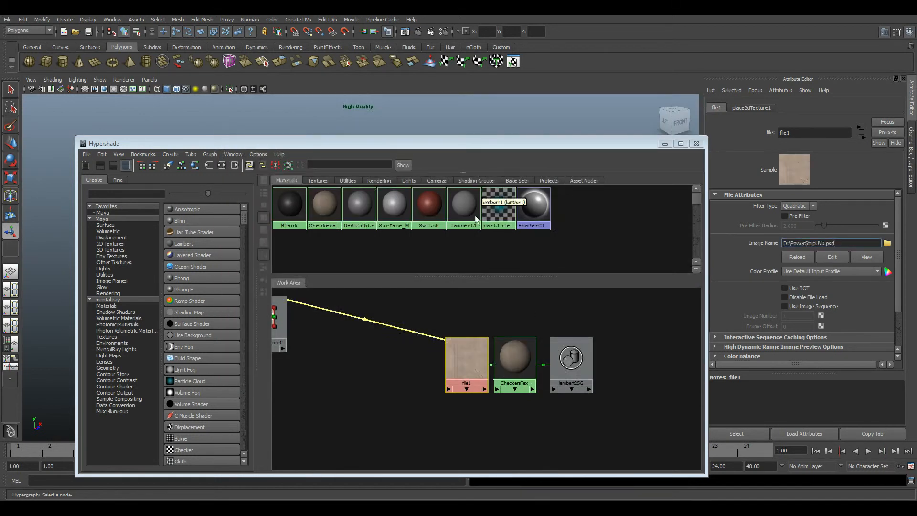
Step: Assign the CheckersTex material to the power strip body and put the Hypershade window away
left_click_drag(438, 142, 571, 247)
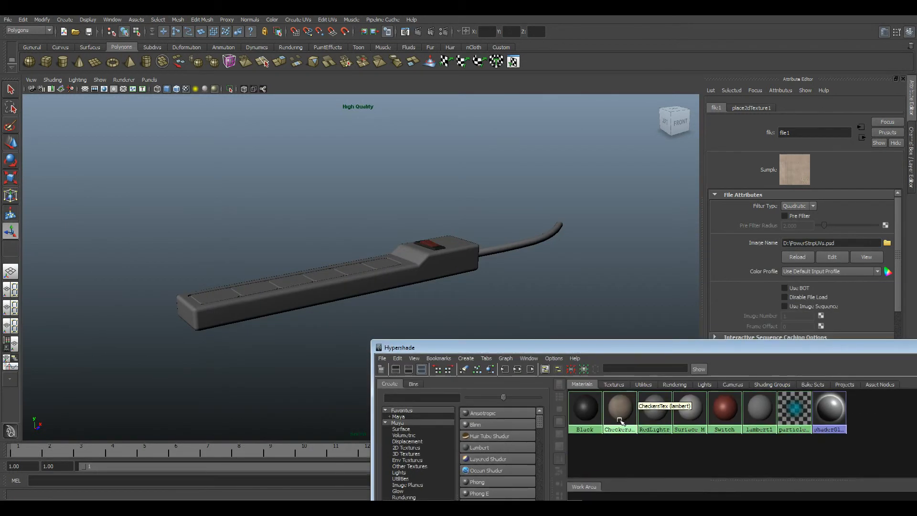
left_click_drag(620, 422, 374, 277)
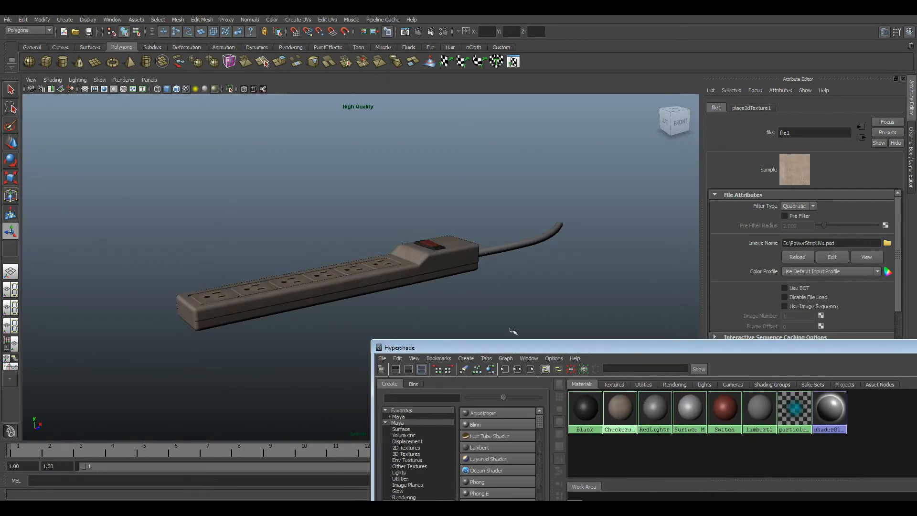
left_click_drag(507, 352, 123, 342)
left_click(578, 340)
Step: Select the large flat face on the strip's cordless end and show the perspective view beside the UV Texture Editor
left_click_drag(357, 271, 343, 304, "alt")
left_click_drag(534, 365, 432, 280)
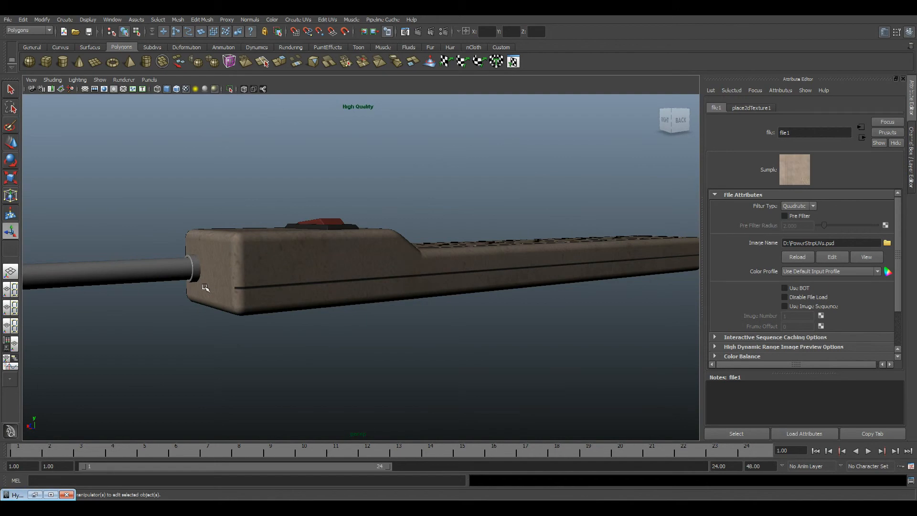
left_click_drag(202, 283, 285, 287)
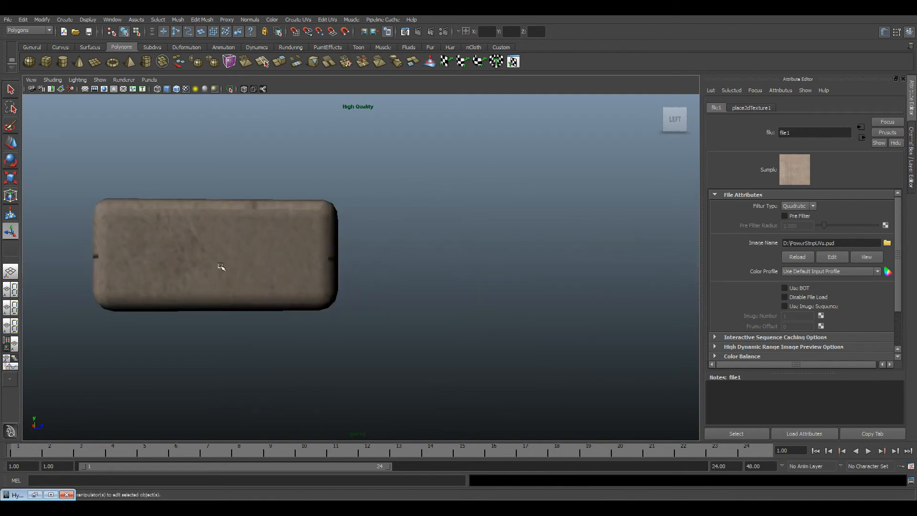
left_click_drag(221, 266, 359, 305)
left_click(410, 339)
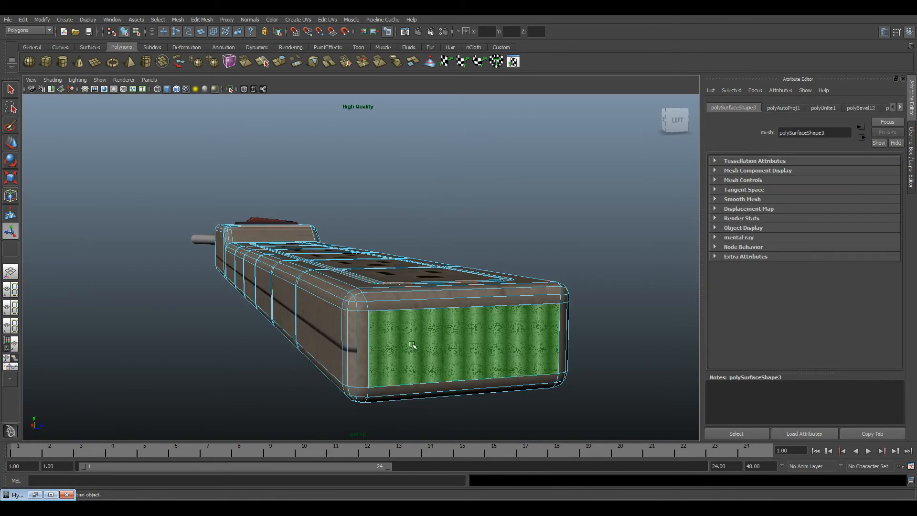
right_click(13, 300)
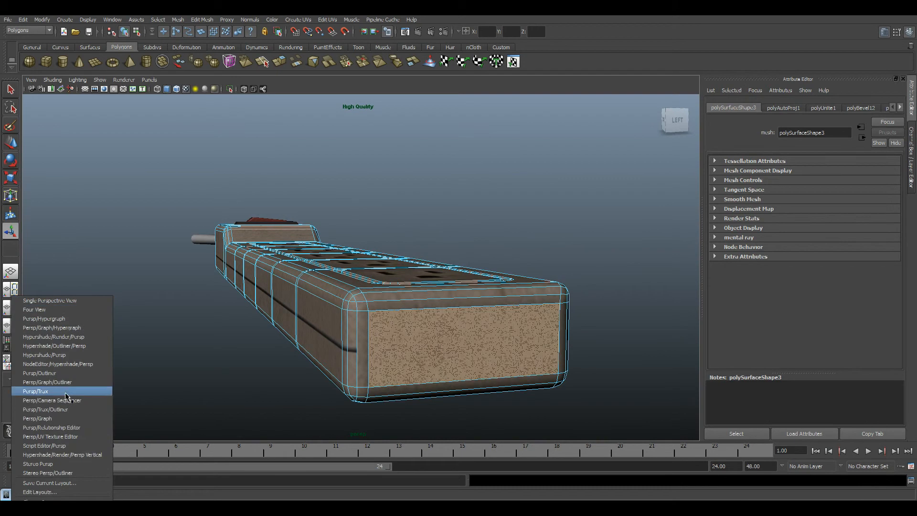
left_click(56, 437)
scroll(535, 333, "down", 1)
left_click_drag(543, 332, 568, 349)
left_click_drag(242, 324, 269, 304)
left_click_drag(640, 313, 506, 314)
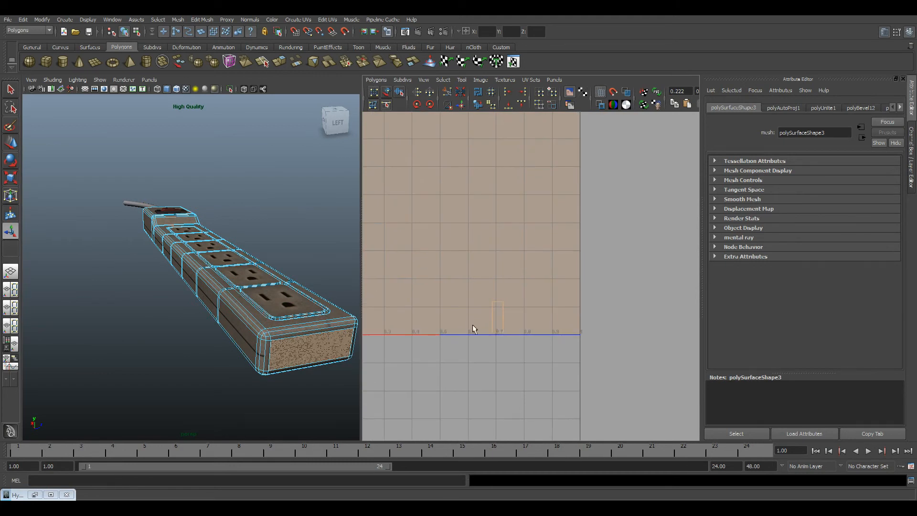
Step: Switch to Photoshop, hide Layer 1, show the UVs layer, and compare it with the selected end face's shell in Maya
left_click_drag(292, 360, 399, 474)
left_click(416, 508)
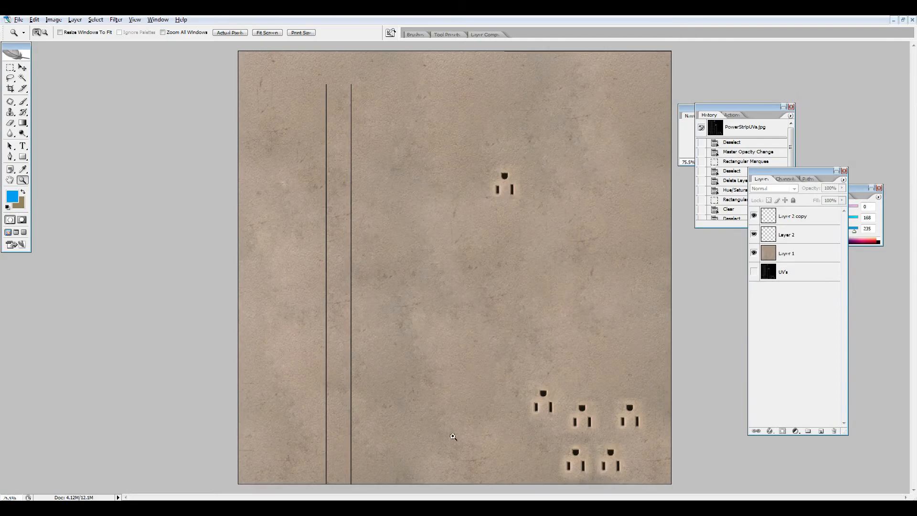
left_click(754, 253)
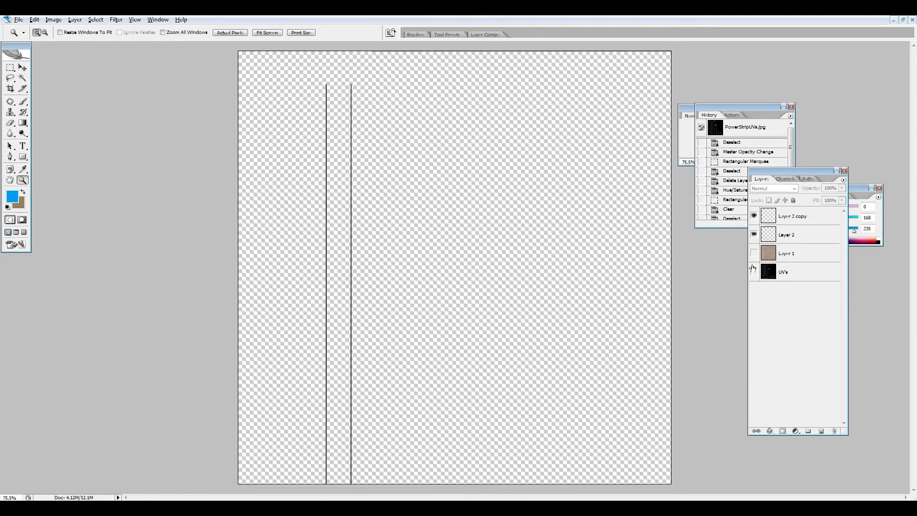
left_click(754, 272)
key("alt+Tab")
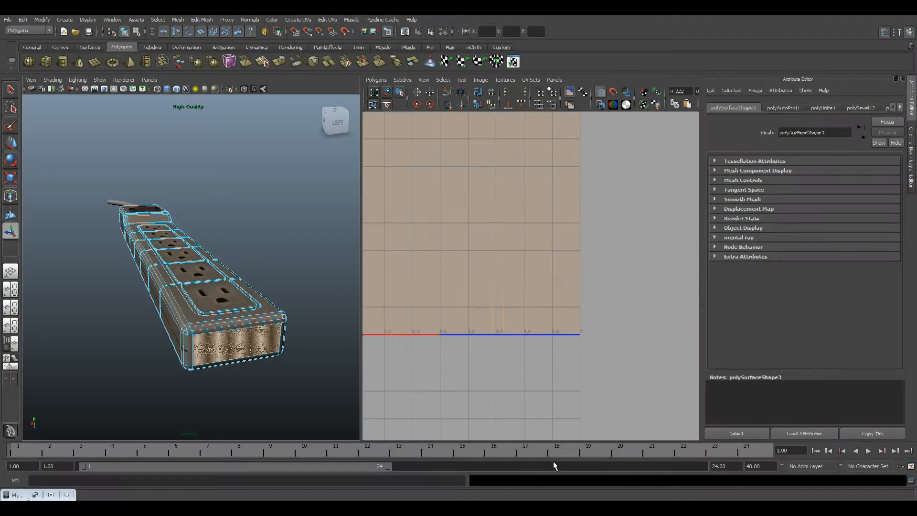
key("alt+Tab")
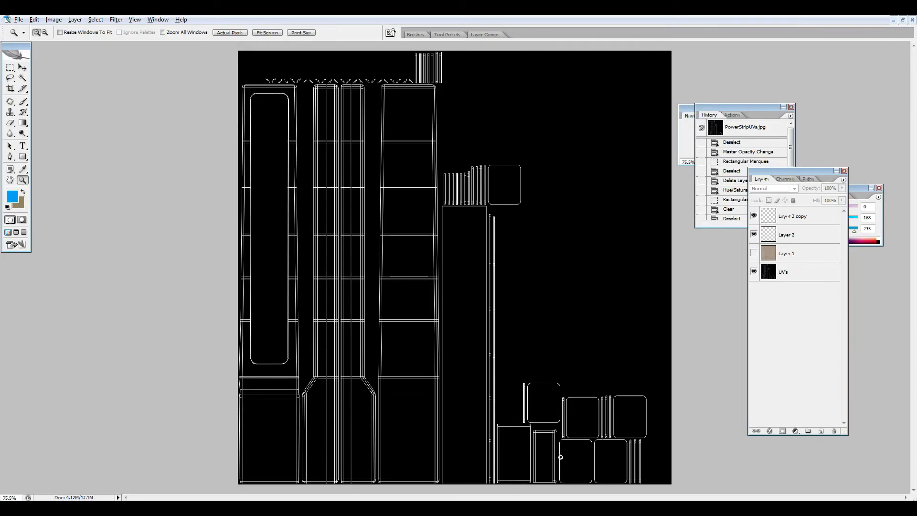
key("alt+Tab")
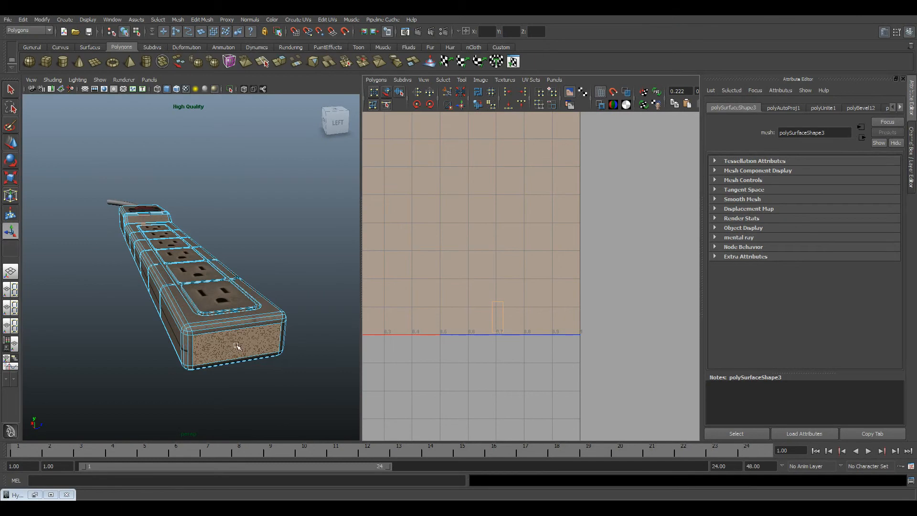
key("alt+Tab")
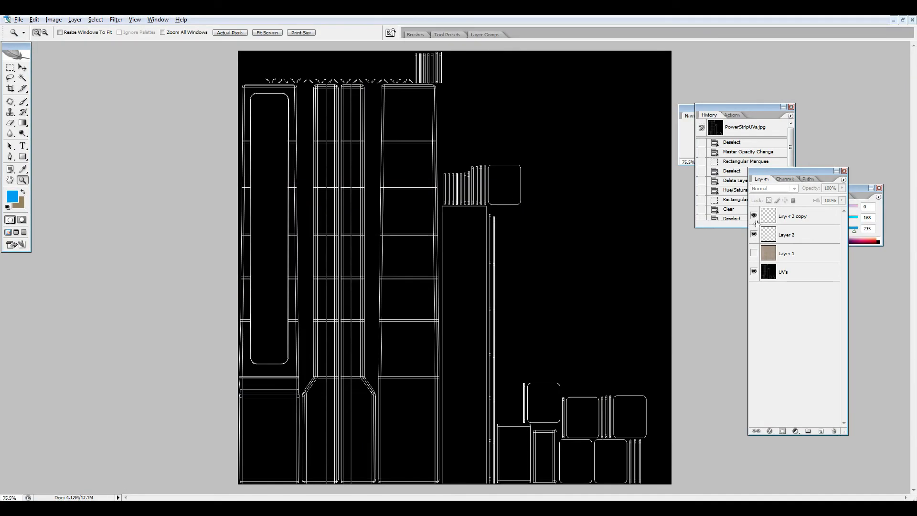
Step: Duplicate Layer 2 and move the copied seam line onto the cordless end face's UV shell
left_click(23, 69)
double_click(790, 234)
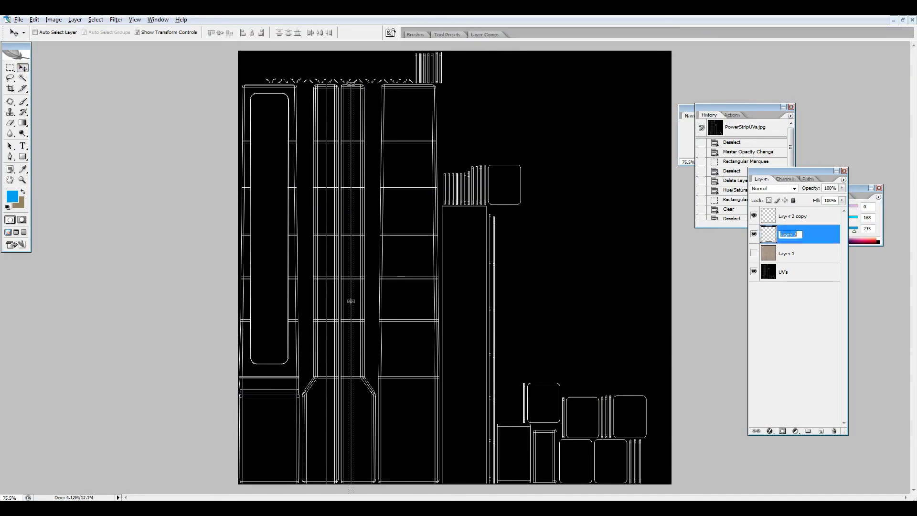
left_click_drag(802, 236, 822, 431)
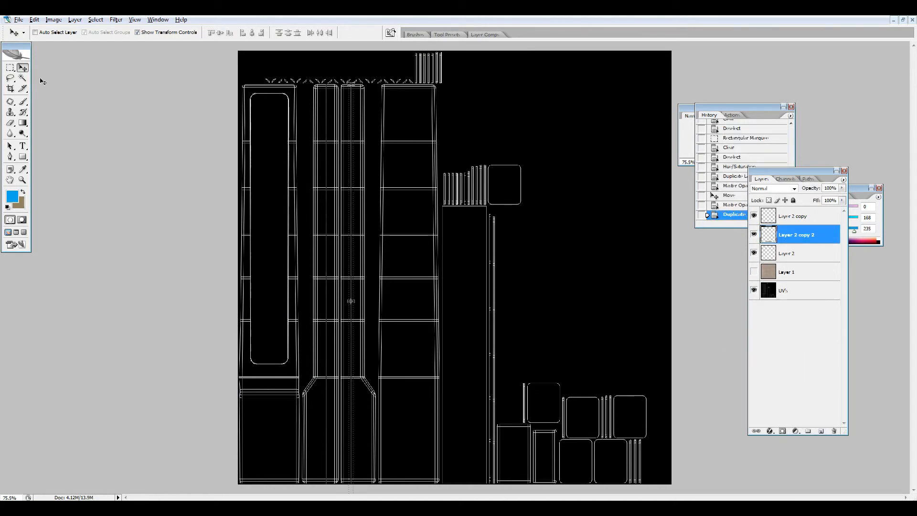
left_click_drag(353, 220, 545, 277)
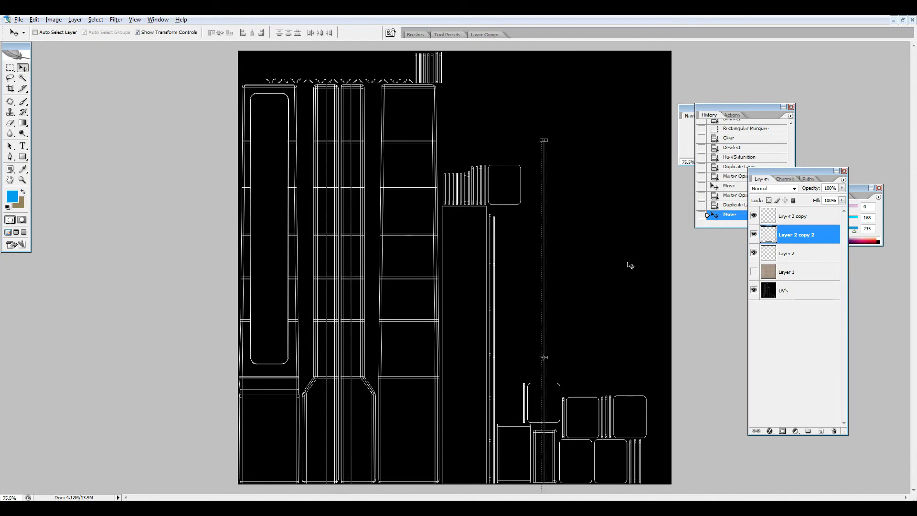
Step: Show Layer 1, delete the part of the copied seam that extends above the cordless end's shell, and deselect
left_click(753, 272)
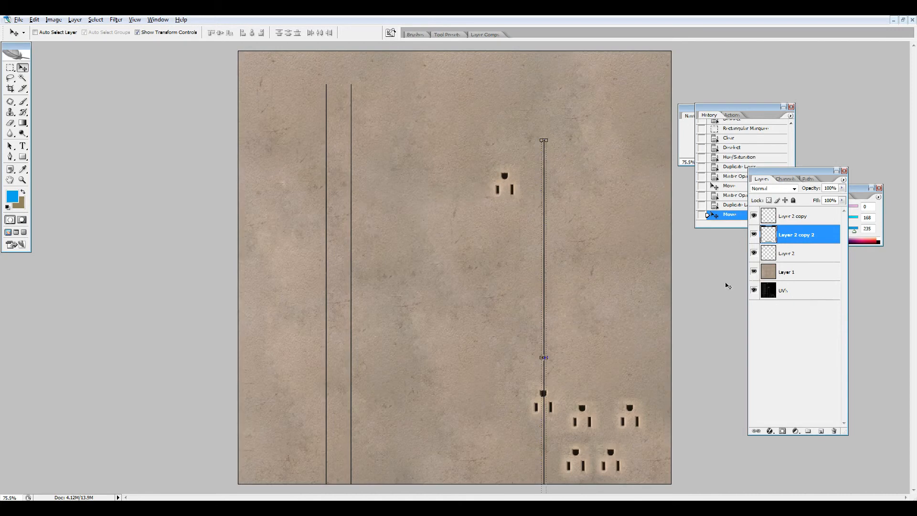
left_click(10, 67)
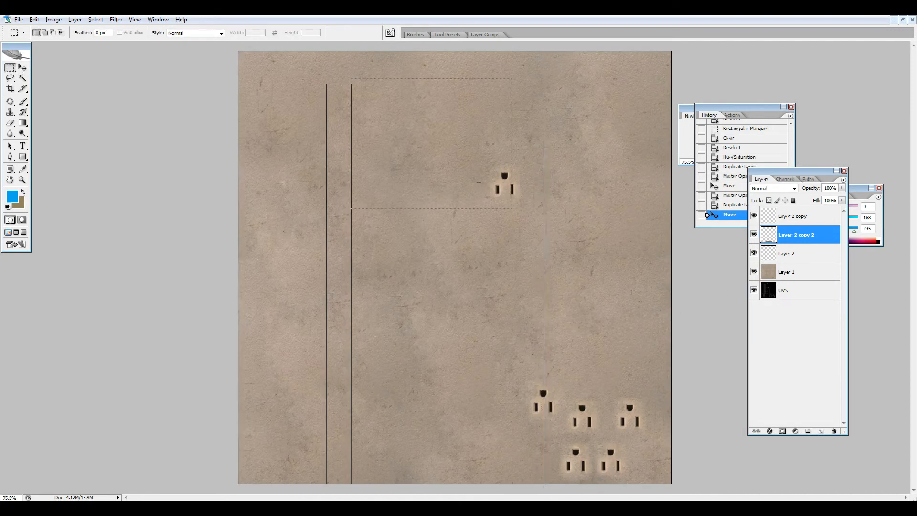
left_click_drag(686, 428, 686, 428)
key("Delete")
key("ctrl+d")
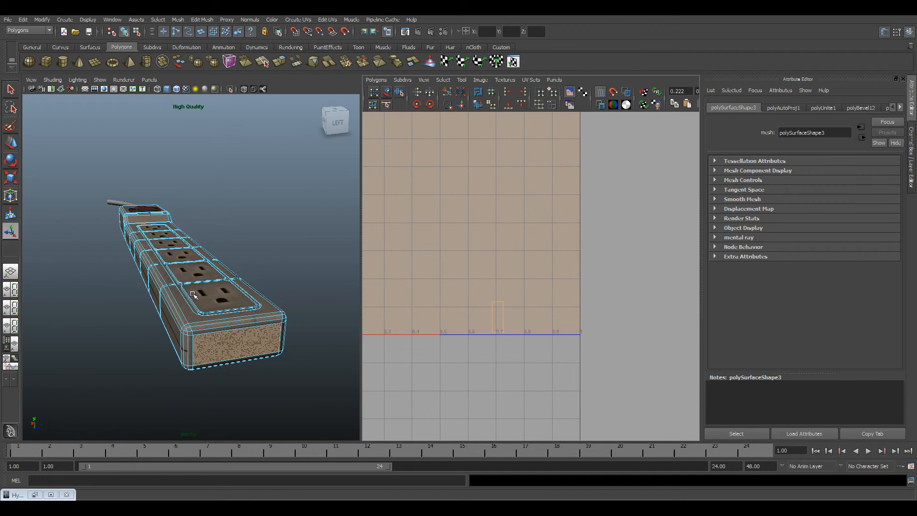
Step: Switch to Maya, reload the file1 texture of CheckersTex, and inspect the seam at the cordless end's corner
left_click(34, 495)
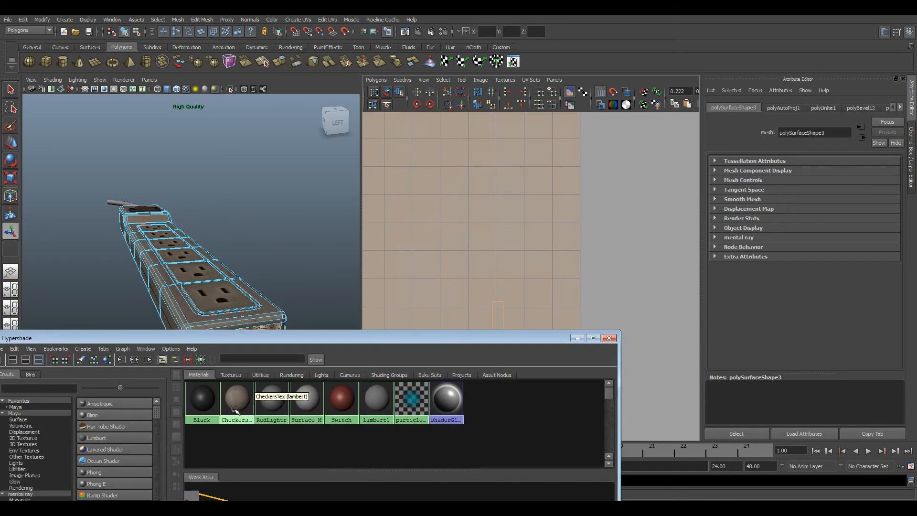
left_click(237, 399)
left_click(883, 216)
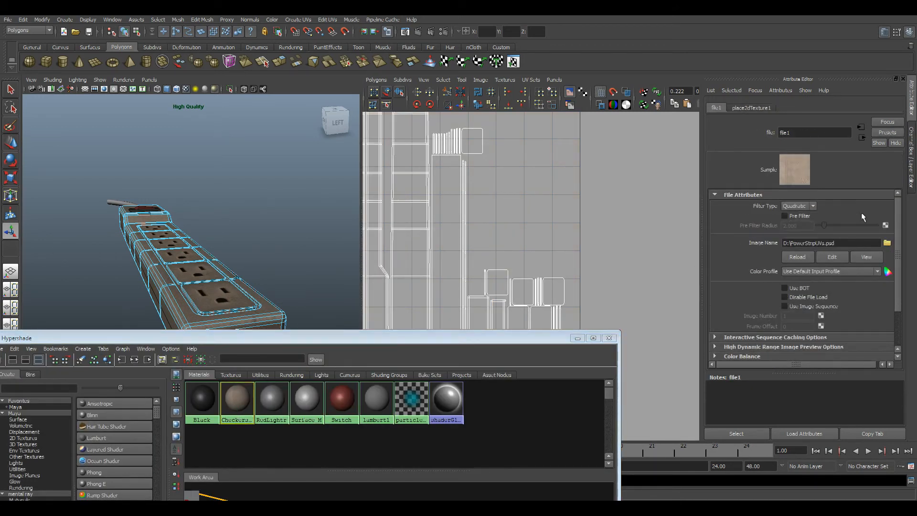
left_click(805, 260)
left_click_drag(349, 341, 352, 501)
left_click(230, 363)
left_click_drag(315, 346, 156, 278, "alt")
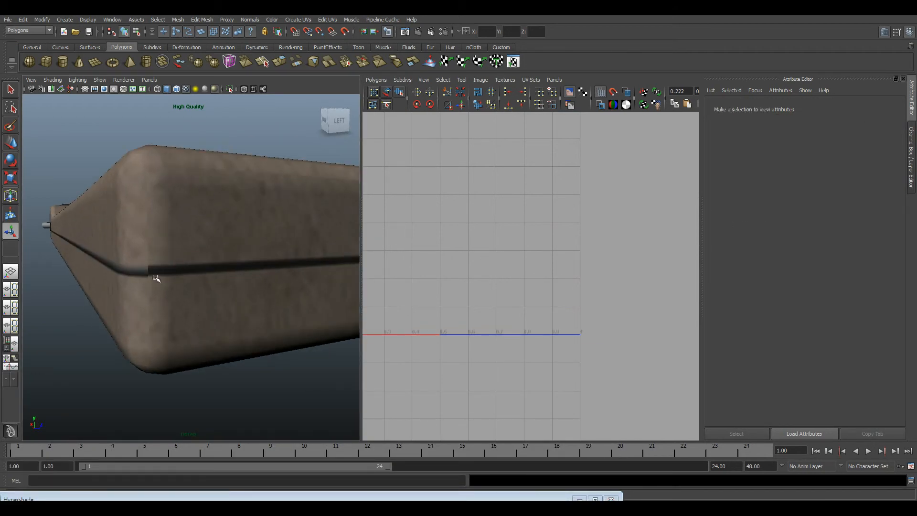
Step: Switch to Photoshop and nudge the cordless end's seam copy slightly to line it up with the side seam
key("alt+Tab")
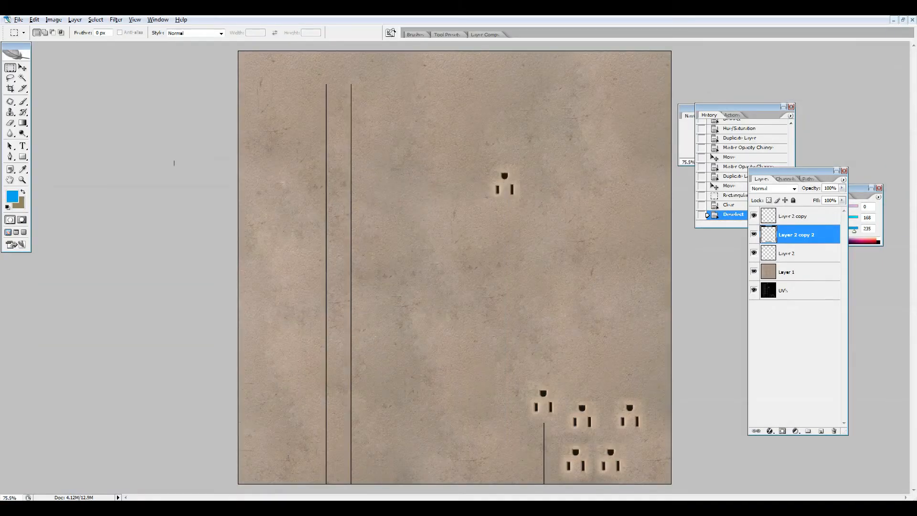
left_click(23, 69)
key("Up")
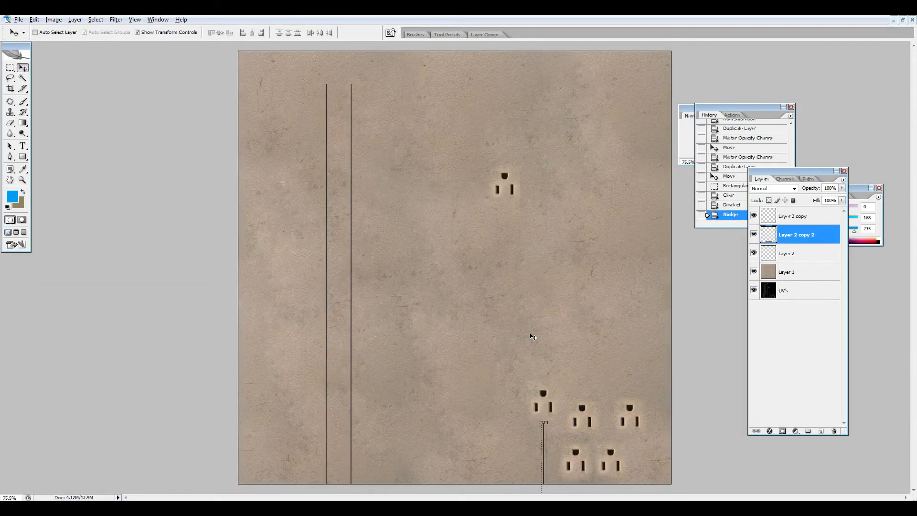
Step: Return to Maya and reload CheckersTex's file1 texture with the nudged seam
key("alt+Tab")
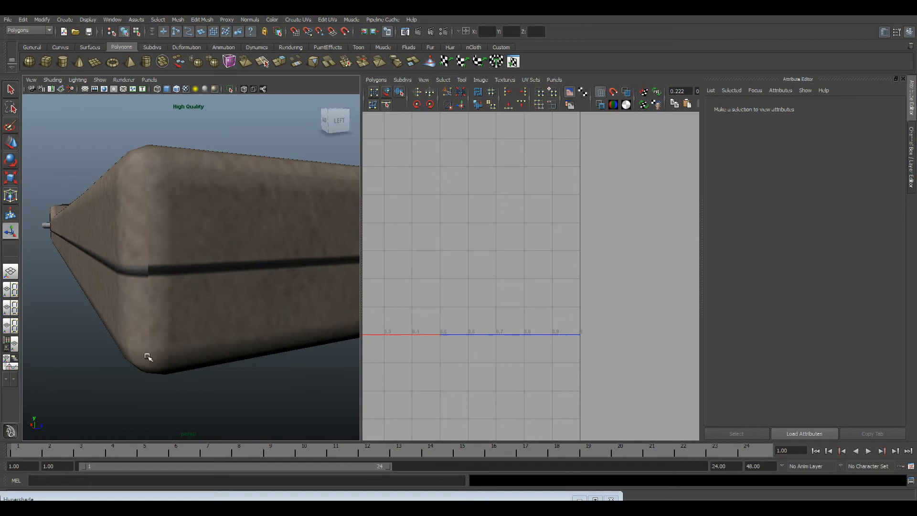
left_click(46, 499)
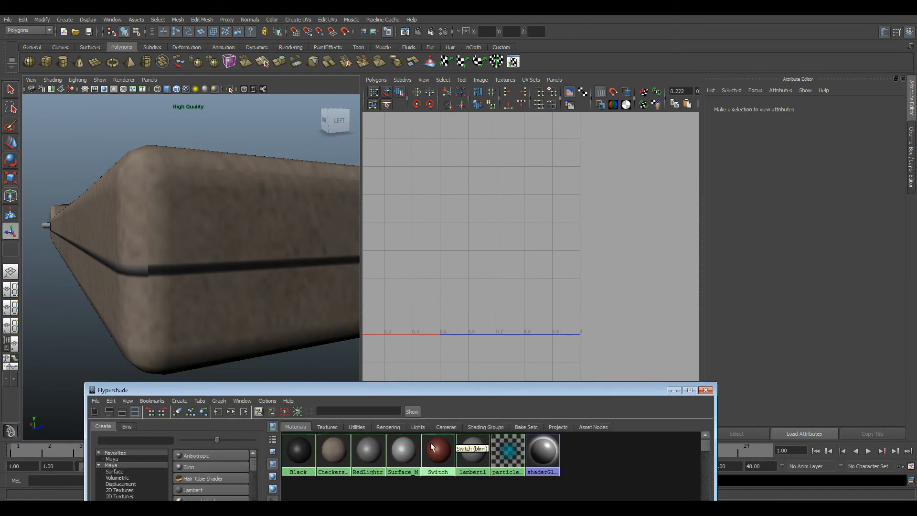
left_click(333, 452)
left_click(885, 218)
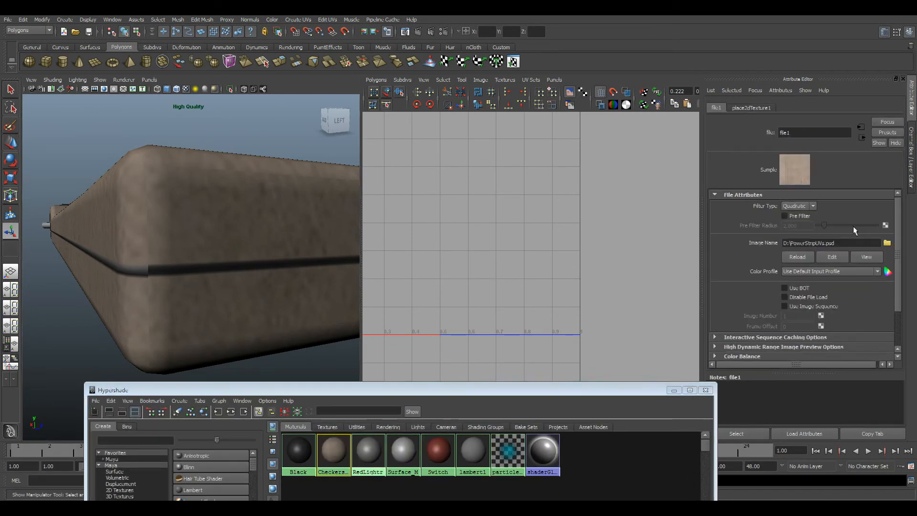
left_click(806, 257)
Step: Select the large flat face on the strip's corded end to locate its shell in the UV Texture Editor
scroll(218, 322, "down", 5)
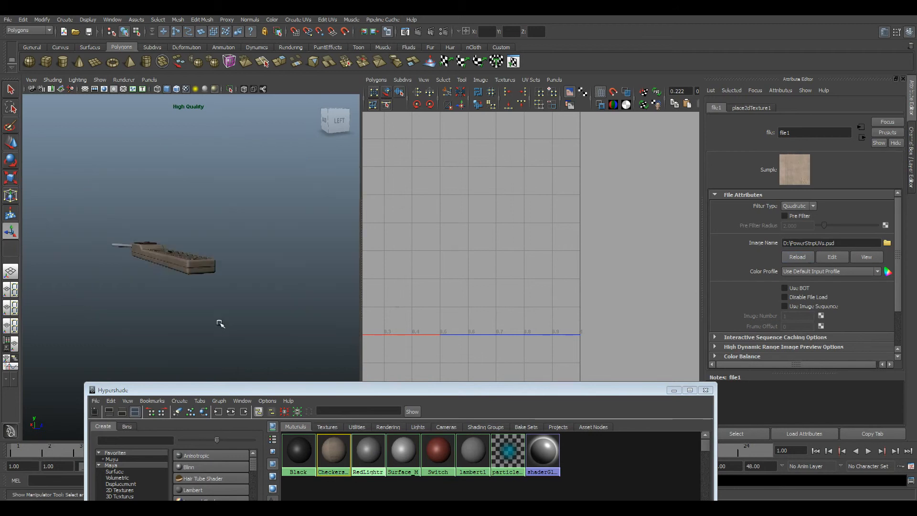
left_click_drag(212, 315, 277, 371)
left_click_drag(239, 334, 212, 319)
scroll(212, 319, "up", 7)
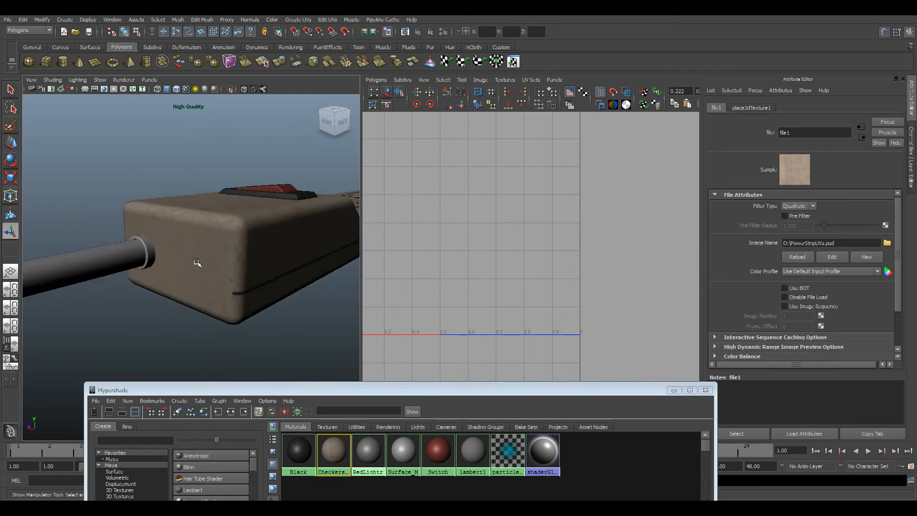
right_click(196, 264)
left_click(205, 279)
left_click_drag(311, 296, 289, 292)
scroll(180, 287, "down", 3)
scroll(175, 287, "down", 3)
scroll(252, 305, "up", 7)
scroll(253, 305, "down", 7)
left_click(177, 278, "shift")
left_click_drag(180, 285, 190, 288)
scroll(194, 293, "up", 2)
scroll(193, 292, "up", 1)
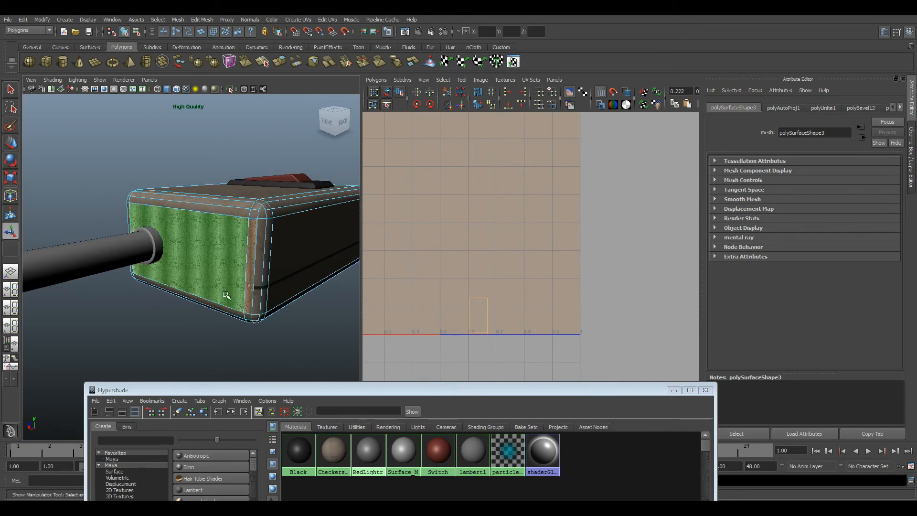
left_click(303, 335)
left_click(231, 274)
left_click(445, 330)
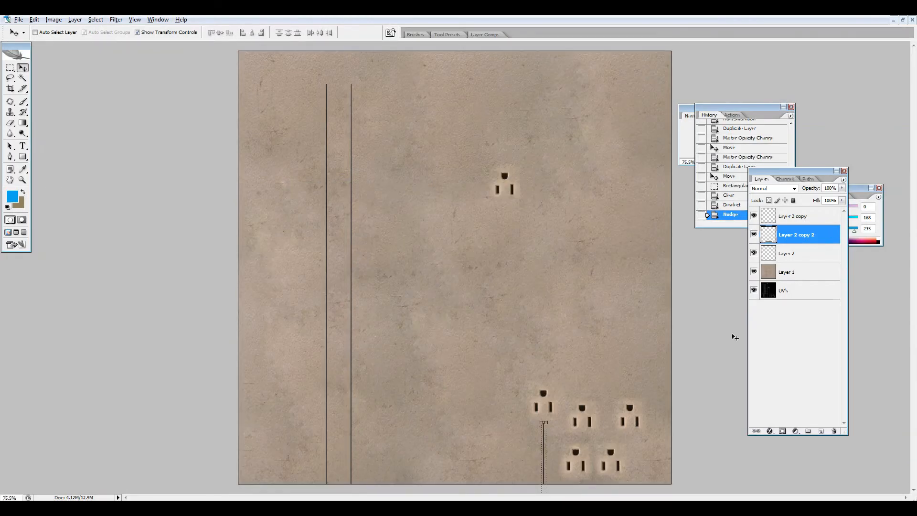
Step: In Photoshop, lower Layer 1's opacity to 63% so the UV layout shows through
left_click(761, 272)
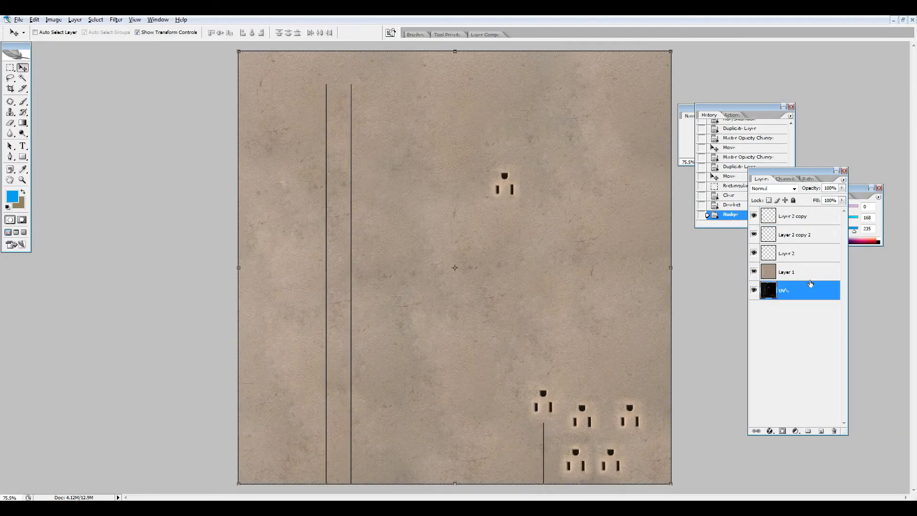
left_click(841, 187)
left_click_drag(841, 198, 826, 198)
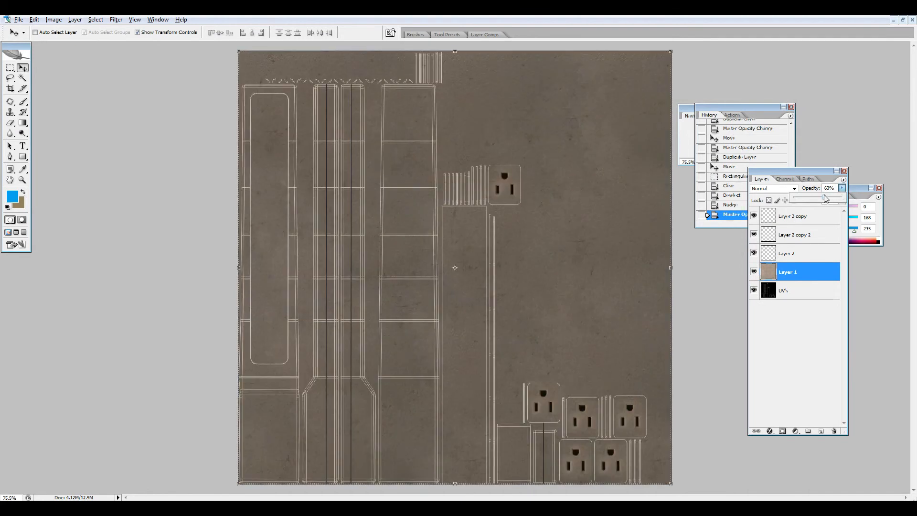
Step: Duplicate Layer 2 copy 2 and move the new seam line onto the corded end face's UV shell
left_click(800, 255)
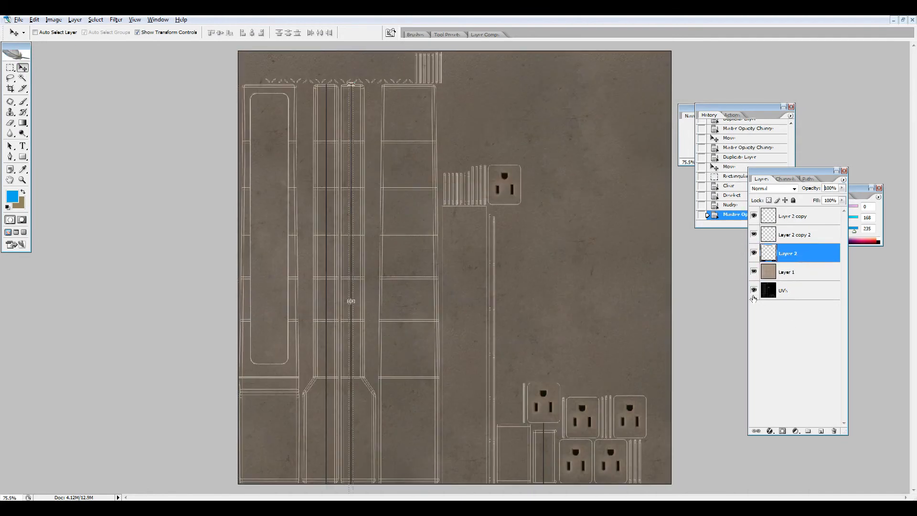
left_click(808, 238)
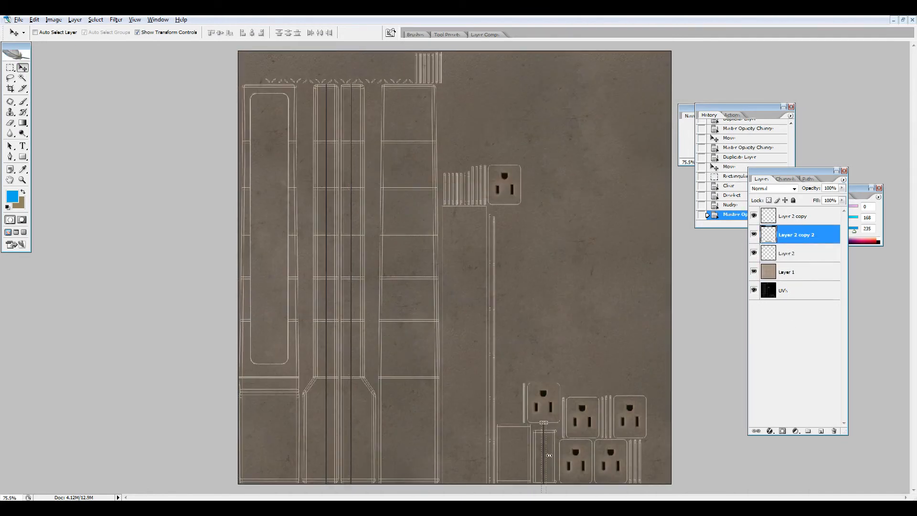
left_click_drag(789, 239, 821, 430)
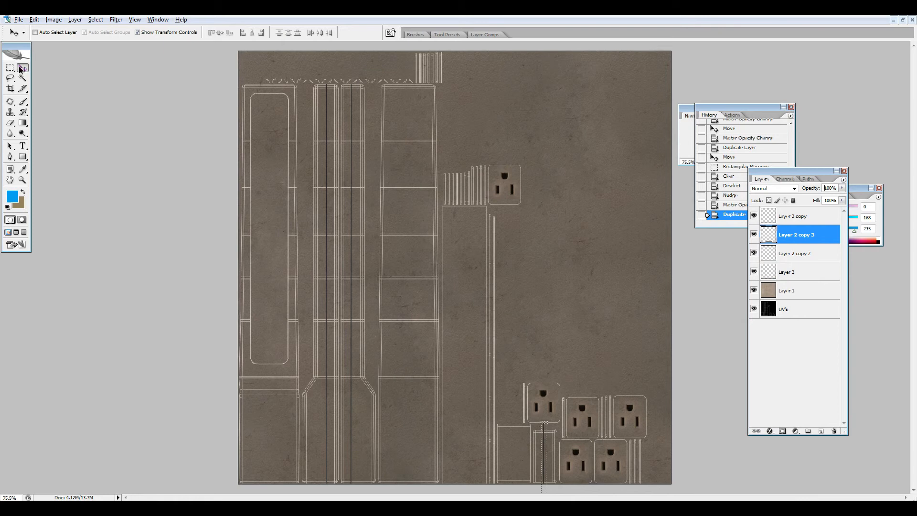
left_click_drag(547, 437, 516, 436)
left_click_drag(515, 435, 514, 434)
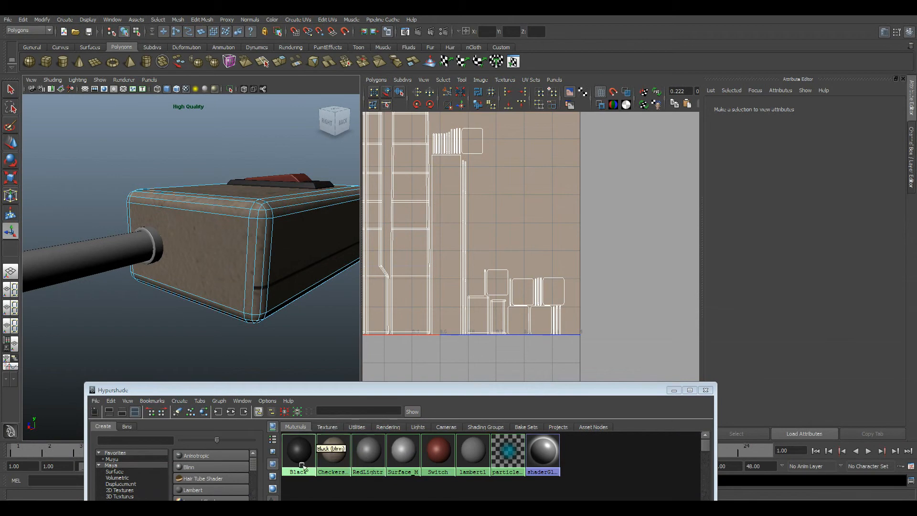
Step: Reload the file1 texture in Maya and inspect where the seams meet at the corded end's corner
left_click(334, 451)
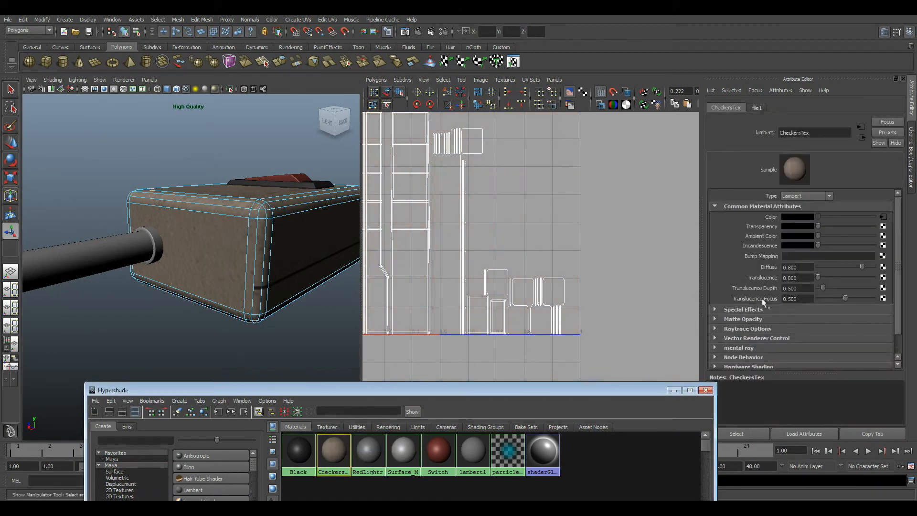
left_click(883, 217)
left_click(796, 257)
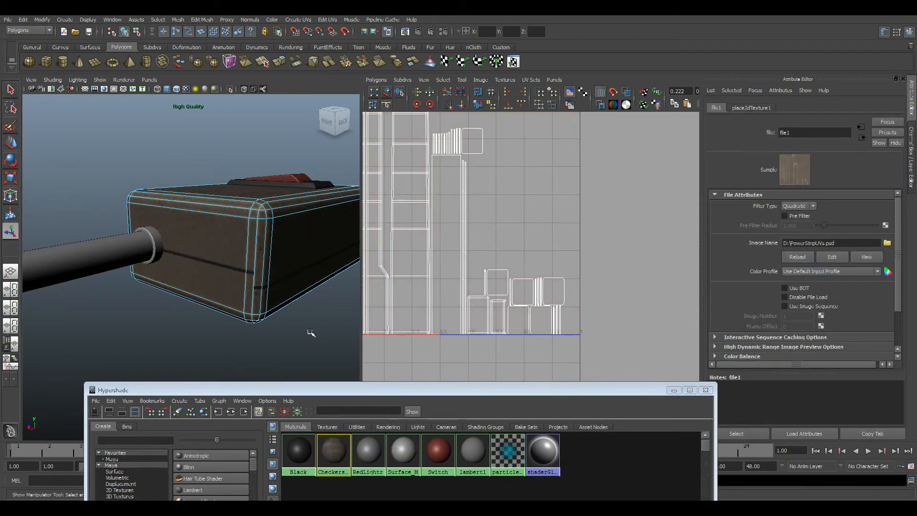
left_click_drag(278, 279, 180, 265)
left_click_drag(248, 297, 329, 333)
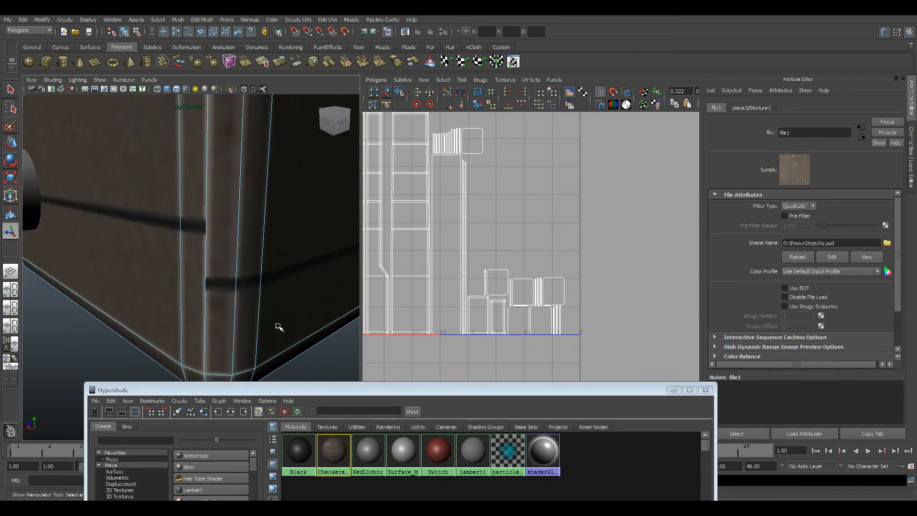
Step: Nudge the corded end's seam copy left in Photoshop and reload the file1 texture in Maya
key("alt+Tab")
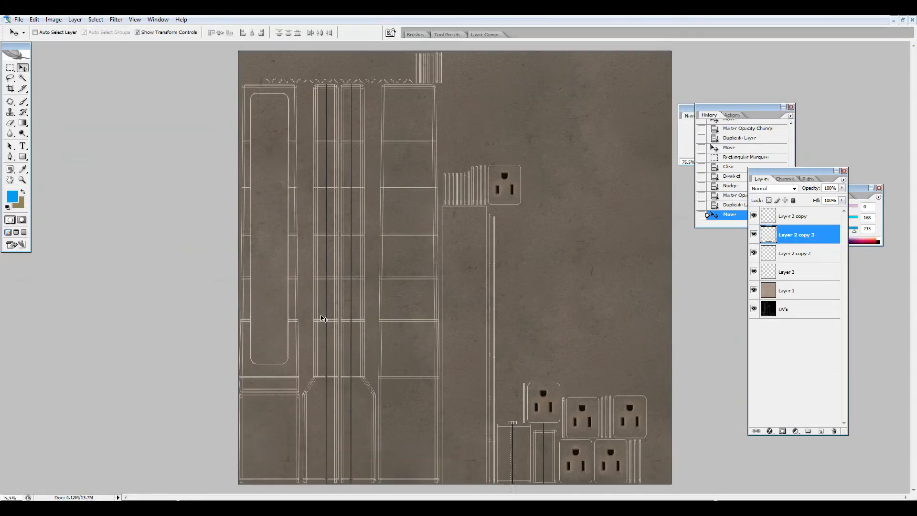
key("shift+Left")
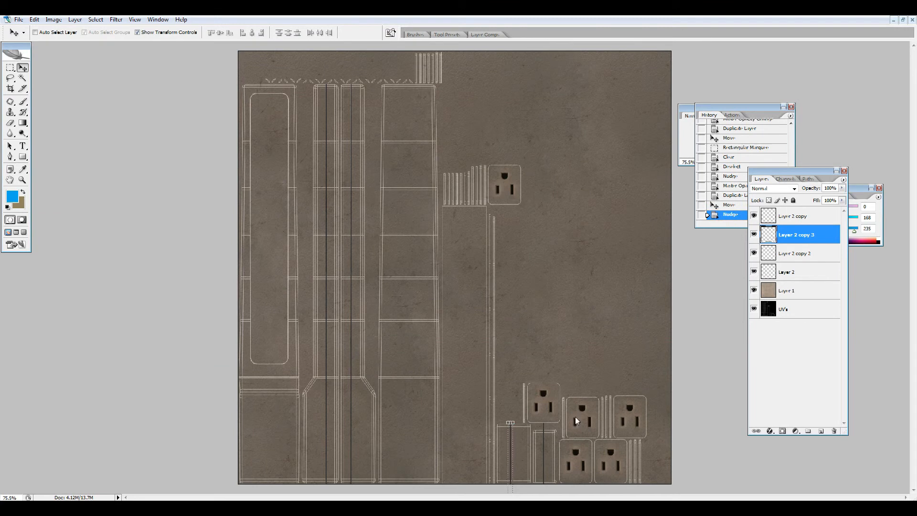
key("alt+Tab")
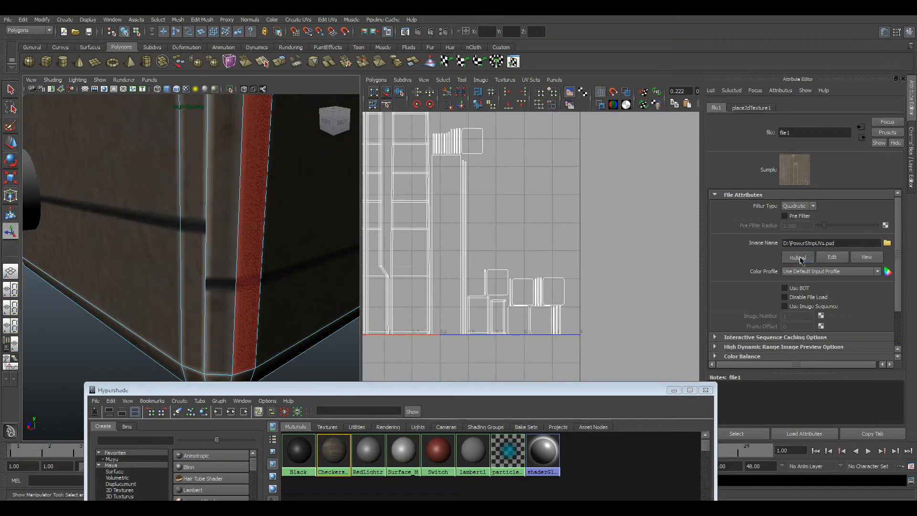
left_click(800, 259)
Step: Keep nudging the seam copy left and reloading the texture until the corded end's seam meets the side seam at the corner
key("alt+Tab")
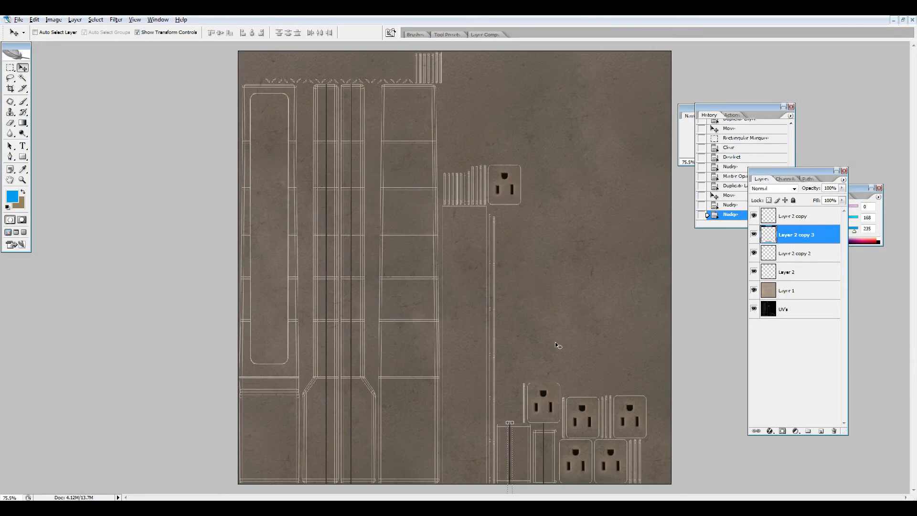
key("alt+Tab")
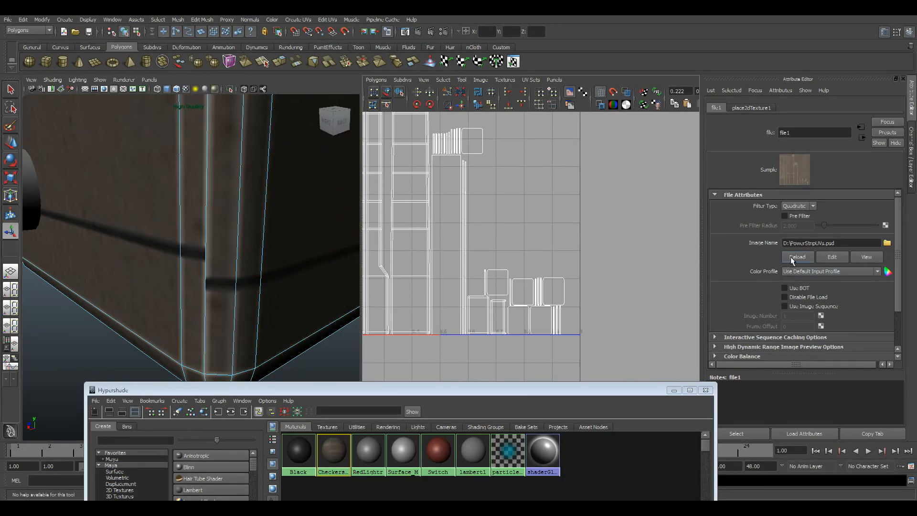
key("alt+Tab")
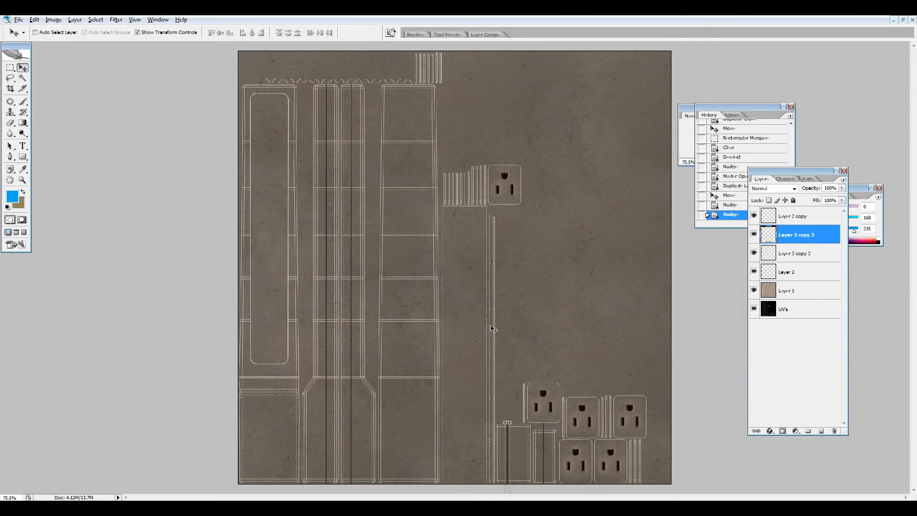
key("alt+Tab")
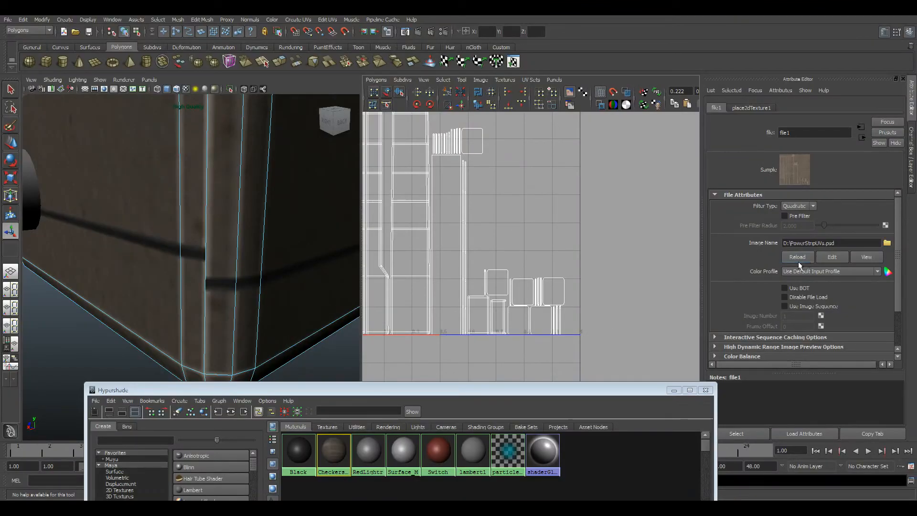
key("alt+Tab")
key("alt+Tab")
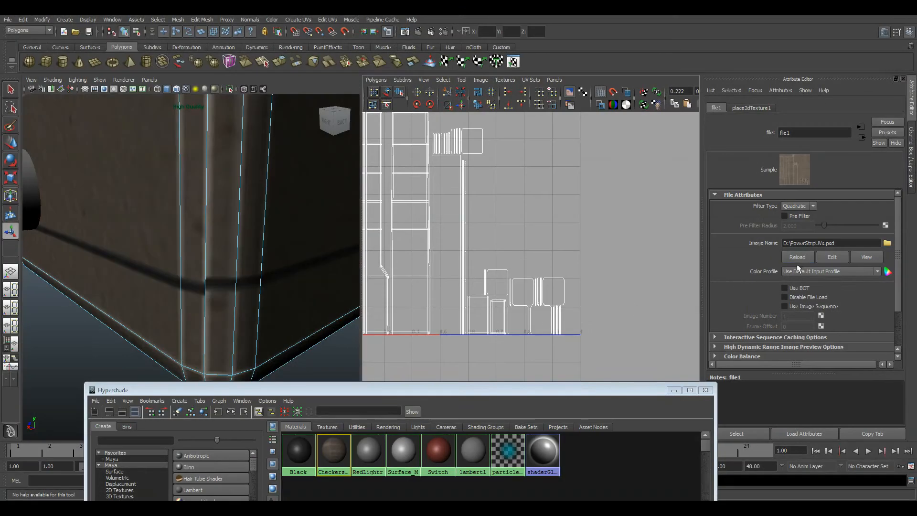
Step: Nudge the corded end's seam copy one more increment left in Photoshop, reload file1 in Maya and inspect the corner
key("alt+Tab")
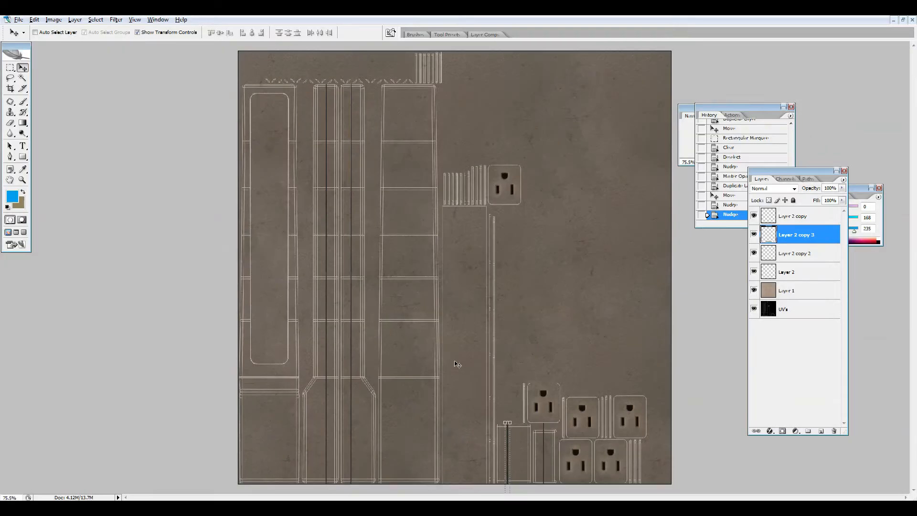
key("alt+Tab")
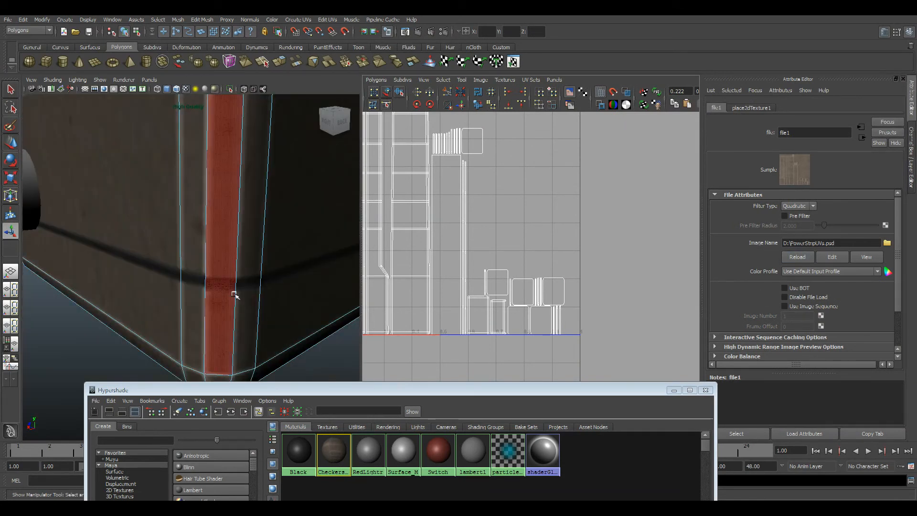
key("alt+Tab")
key("Left")
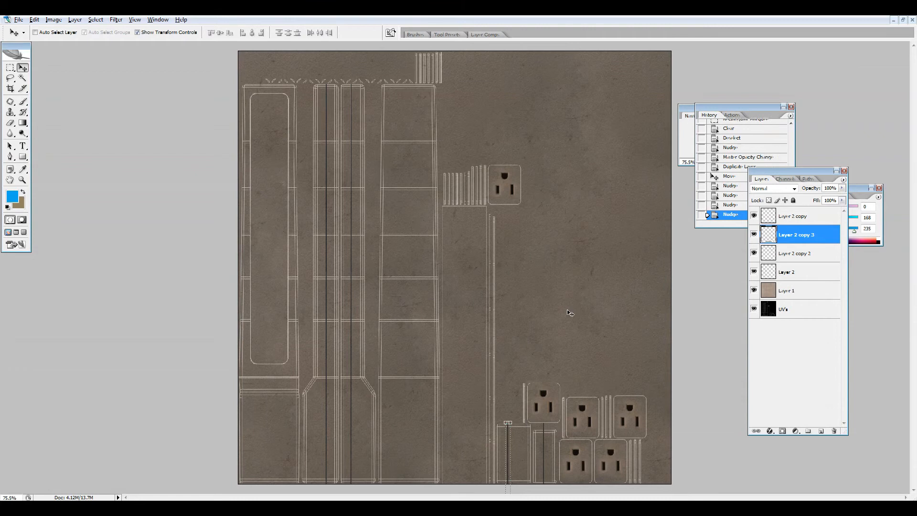
key("alt+Tab")
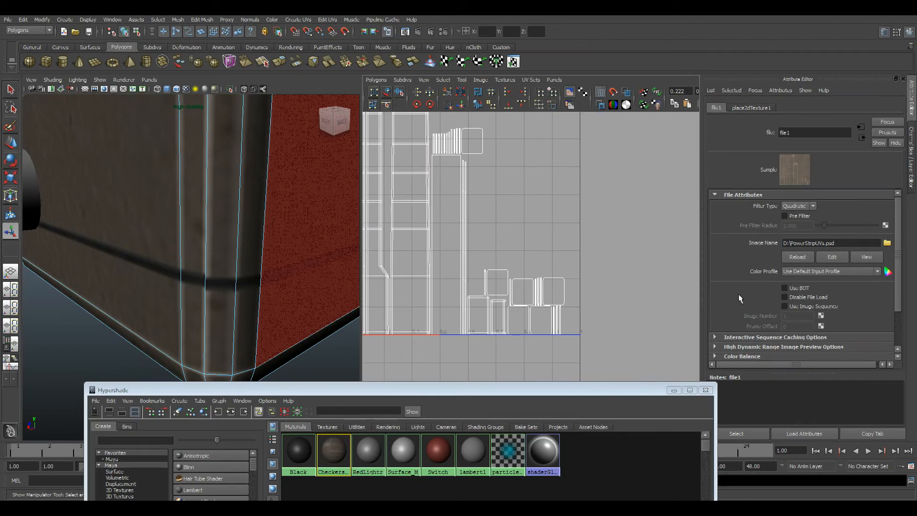
left_click(793, 260)
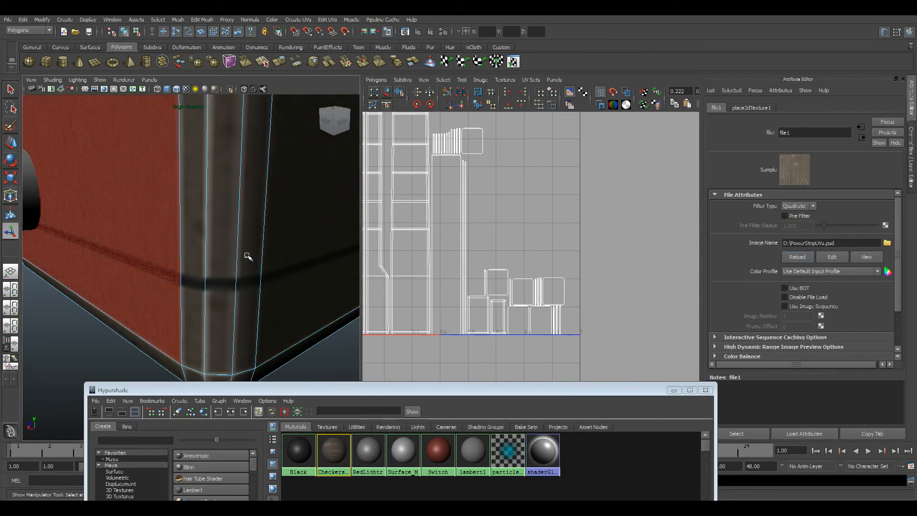
scroll(253, 262, "down", 10)
left_click(261, 274)
scroll(261, 316, "up", 10)
Step: In Photoshop, hide the UVs layer and raise Layer 1 to full opacity
key("alt+Tab")
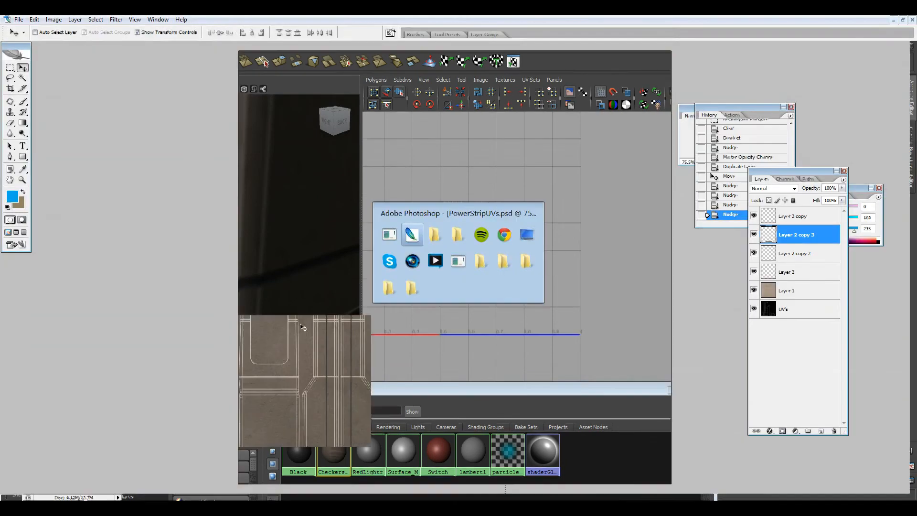
left_click(753, 311)
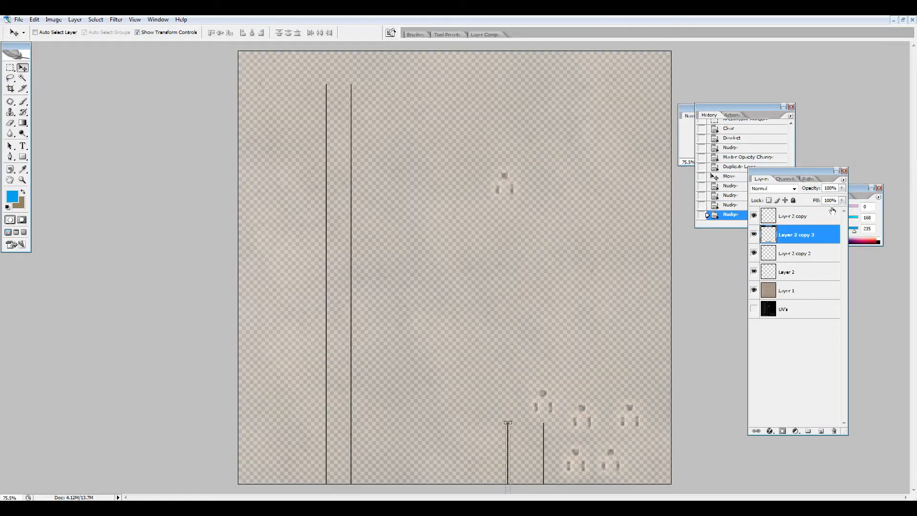
left_click(789, 291)
left_click(842, 188)
left_click_drag(827, 197, 843, 197)
left_click(777, 361)
Step: Reload the file1 texture in Maya and inspect the whole power strip with its outlets and seams
key("alt+Tab")
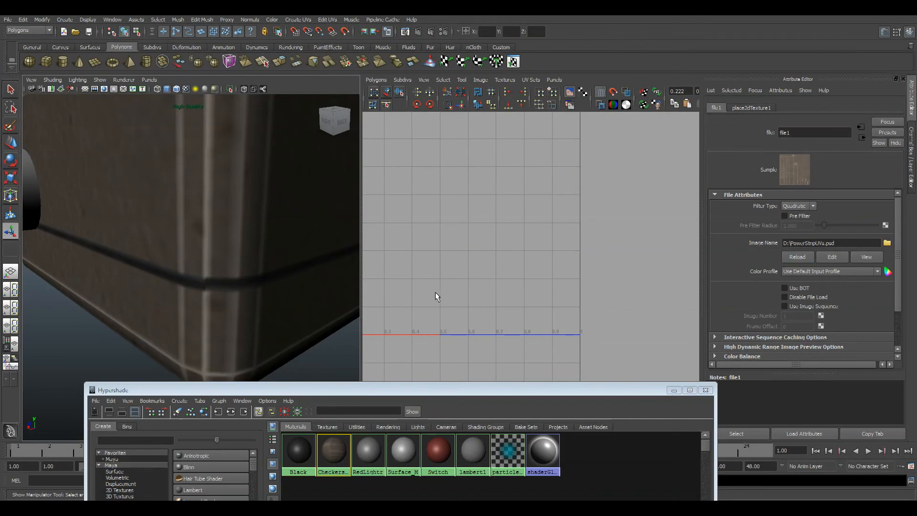
key("f")
left_click_drag(228, 299, 132, 280)
left_click_drag(173, 271, 239, 310)
scroll(205, 309, "up", 4)
key("alt+Tab")
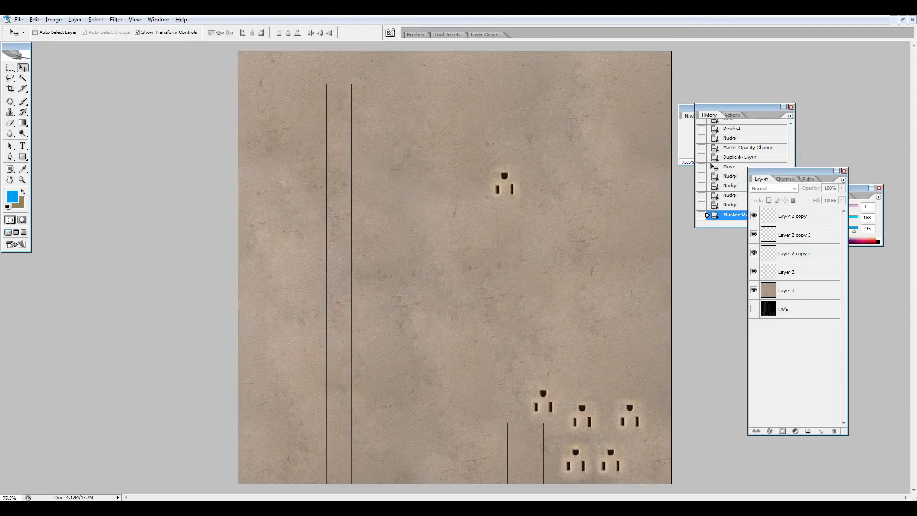
key("alt+Tab")
left_click_drag(297, 344, 236, 314)
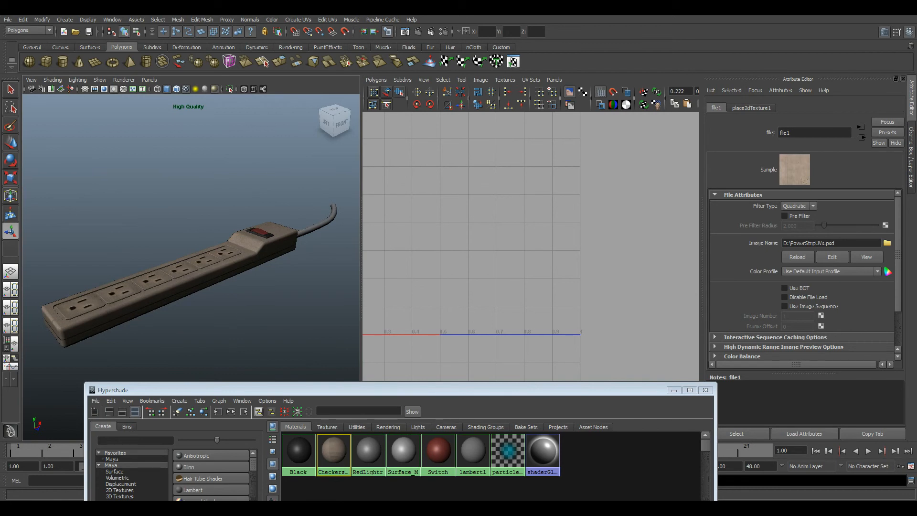
Step: Open the Text image from the Texturing reference folder in Photoshop
key("alt+Tab")
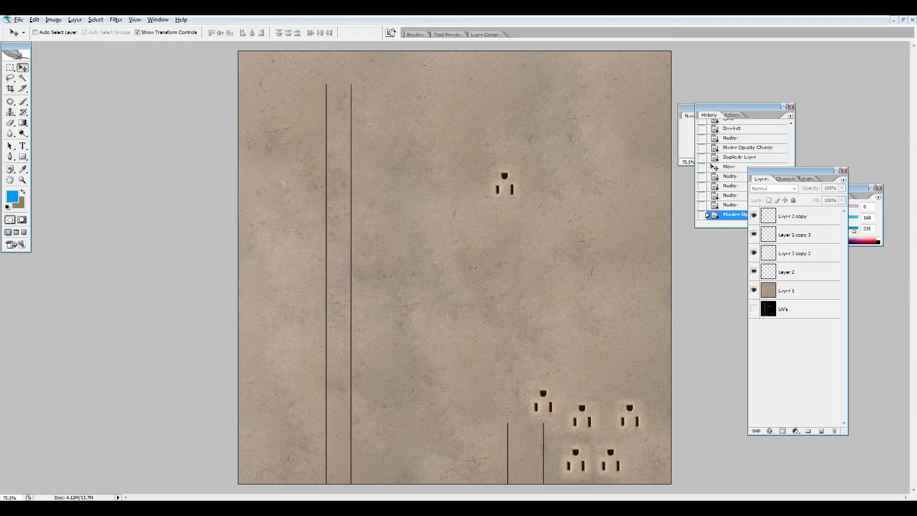
key("alt+Tab")
double_click(480, 256)
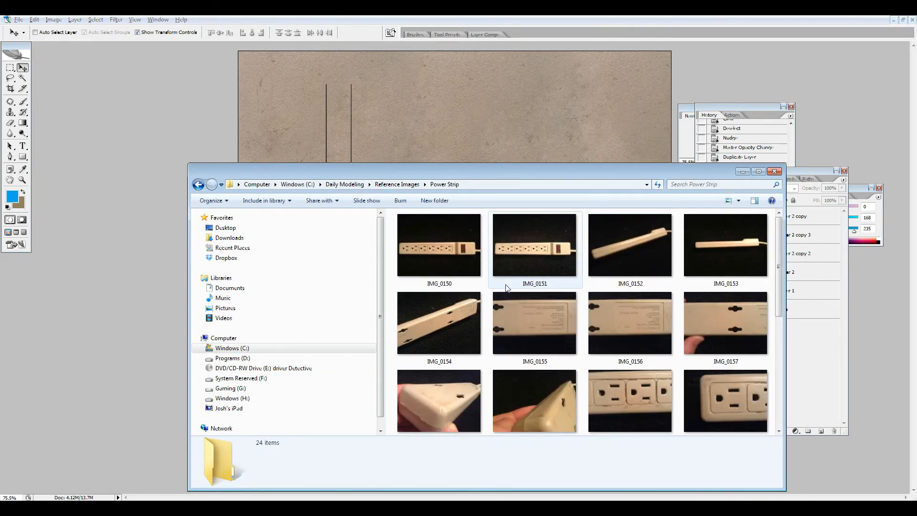
left_click(199, 185)
double_click(587, 234)
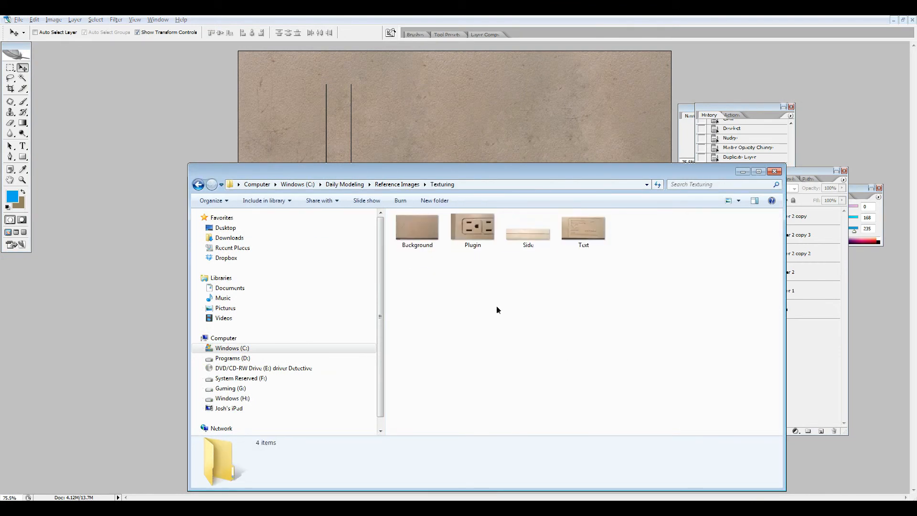
double_click(592, 231)
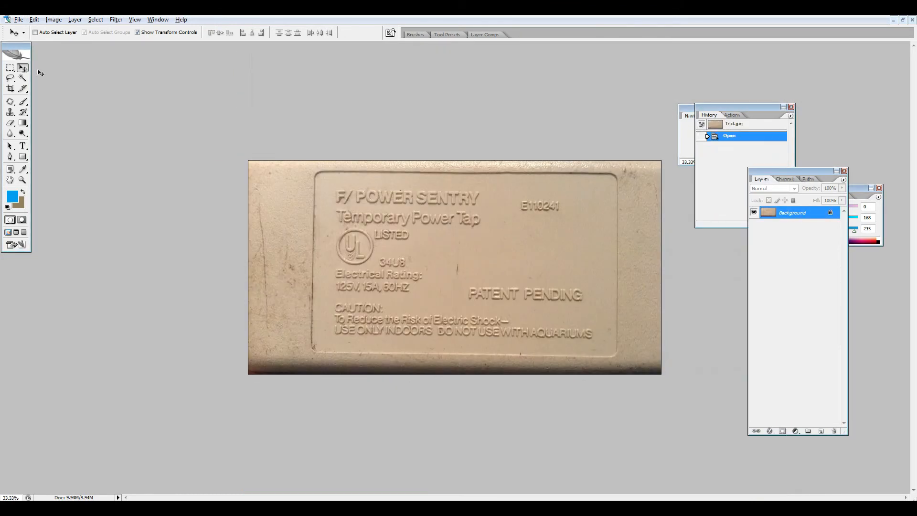
Step: Copy the entire Text image and paste it into PowerStripUVs.psd as a new layer
left_click(9, 68)
left_click_drag(227, 155, 717, 368)
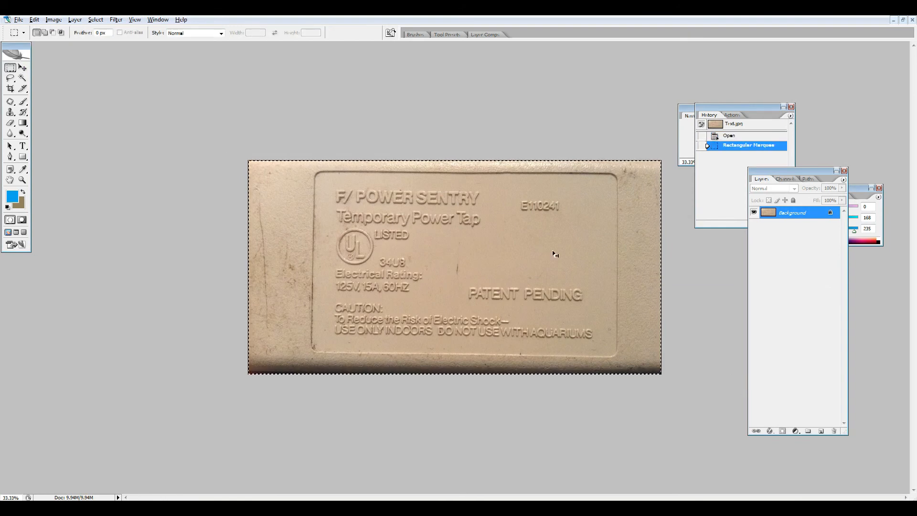
left_click(893, 20)
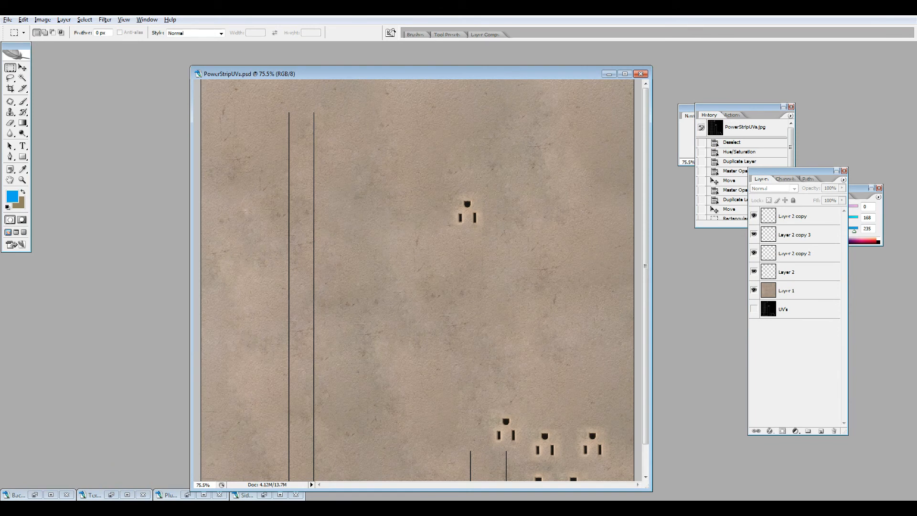
double_click(583, 75)
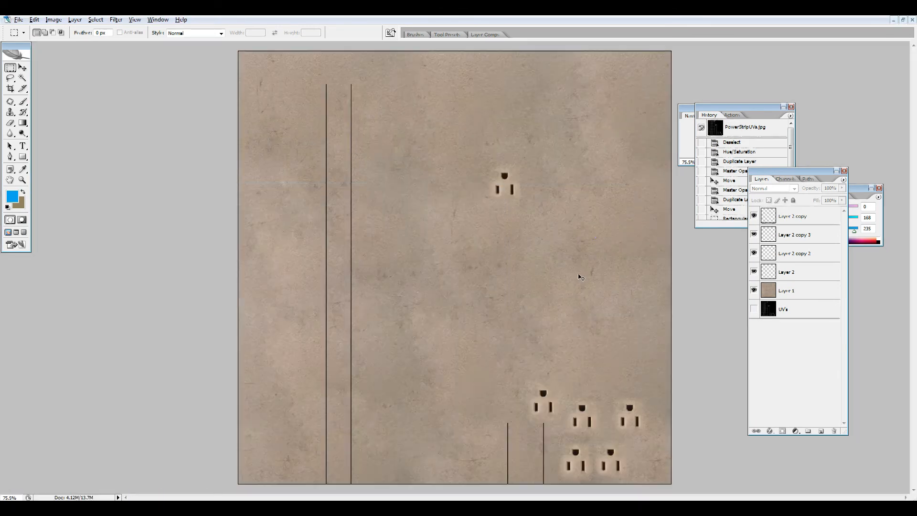
key("ctrl+v")
left_click(23, 69)
left_click_drag(411, 199, 348, 262)
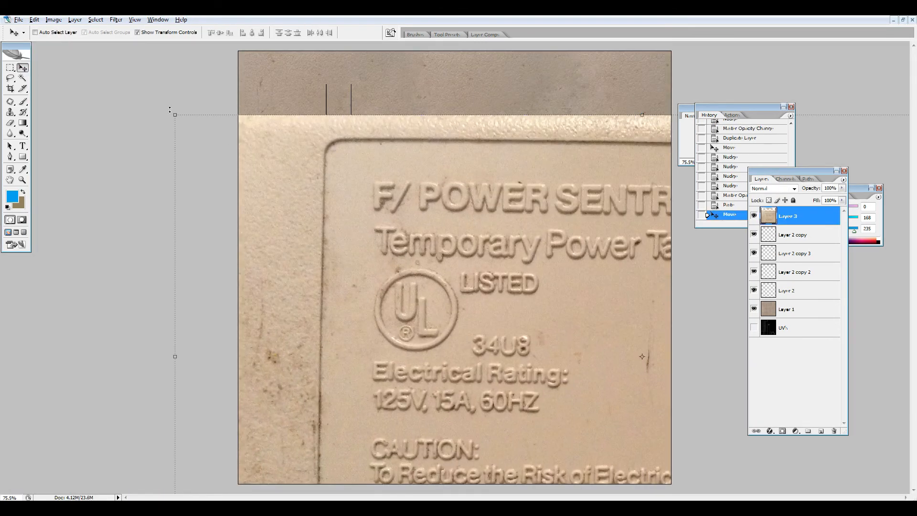
Step: Scale the pasted label photo down to 31.1% and place it over the lower middle of the canvas
left_click_drag(174, 113, 342, 235)
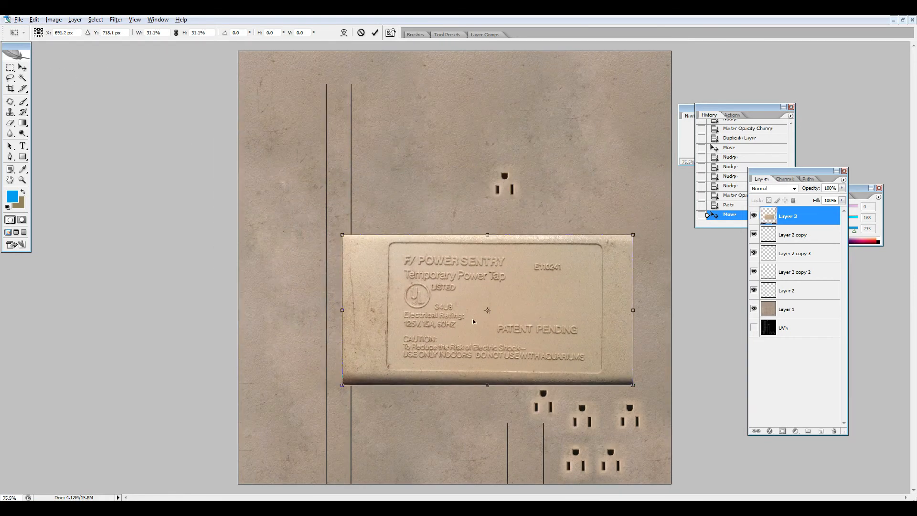
left_click_drag(464, 320, 433, 346)
key("Return")
Step: Trim the excess plastic from all four sides of the label photo on Layer 3 and move the label up
key("m")
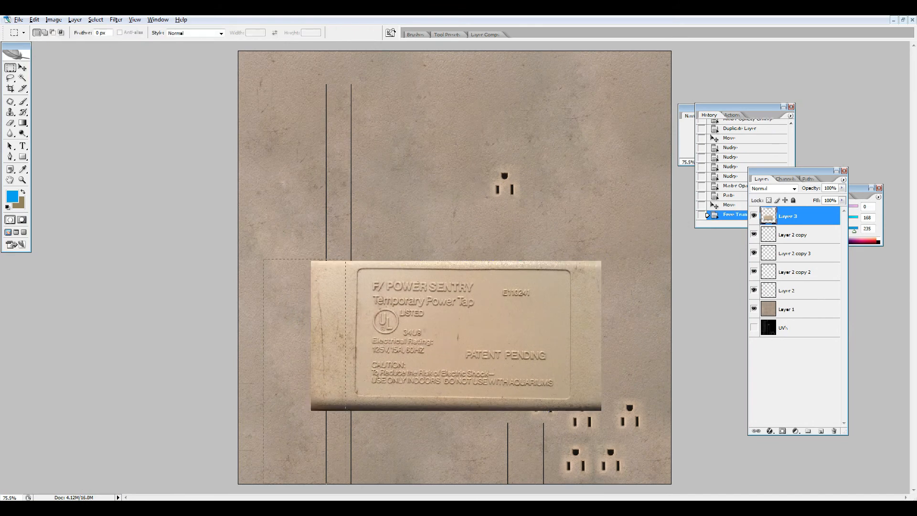
left_click_drag(346, 484, 346, 484)
key("Delete")
key("ctrl+d")
left_click_drag(319, 406, 319, 407)
key("Delete")
left_click_drag(580, 469, 581, 470)
key("Delete")
key("ctrl+d")
left_click_drag(640, 240, 576, 452)
key("Delete")
left_click_drag(247, 205, 286, 353)
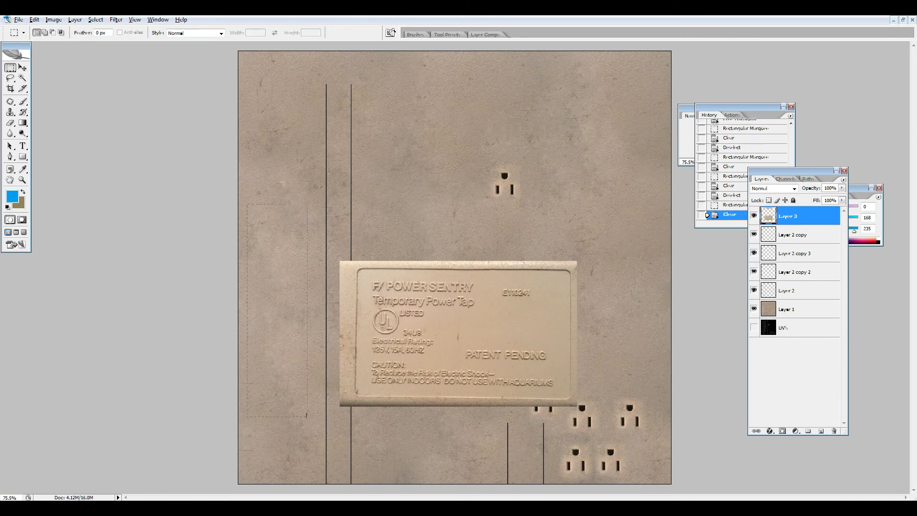
key("Delete")
key("ctrl+d")
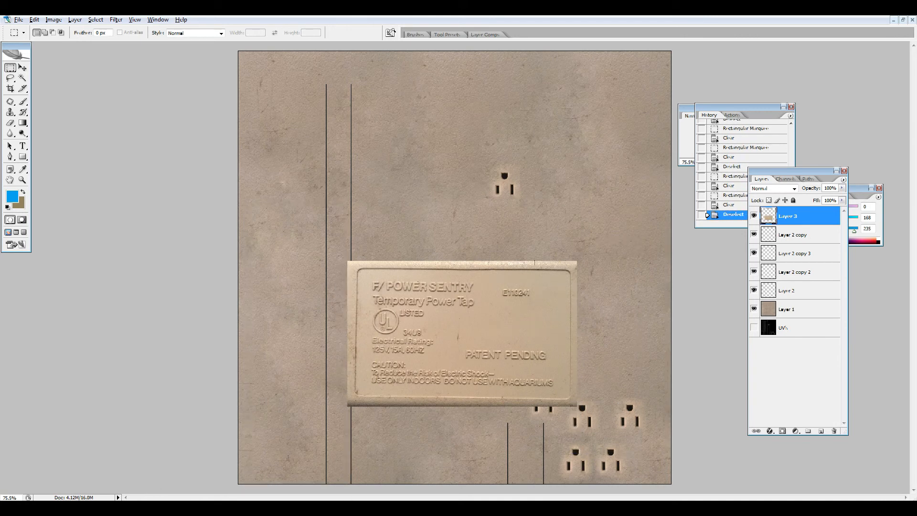
left_click(23, 68)
left_click_drag(477, 337, 494, 282)
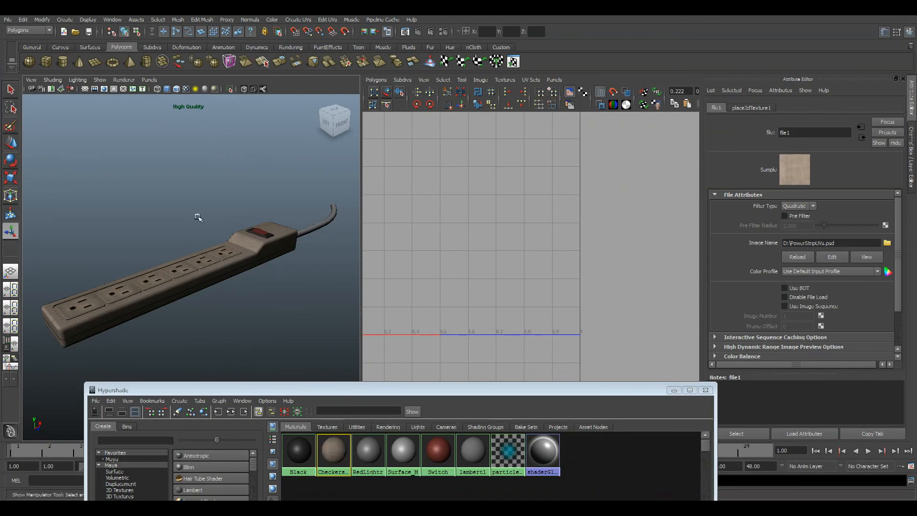
Step: In Maya, select the underside face nearest the cord and locate it in the UV editor
left_click_drag(248, 212, 179, 292)
scroll(256, 235, "up", 4)
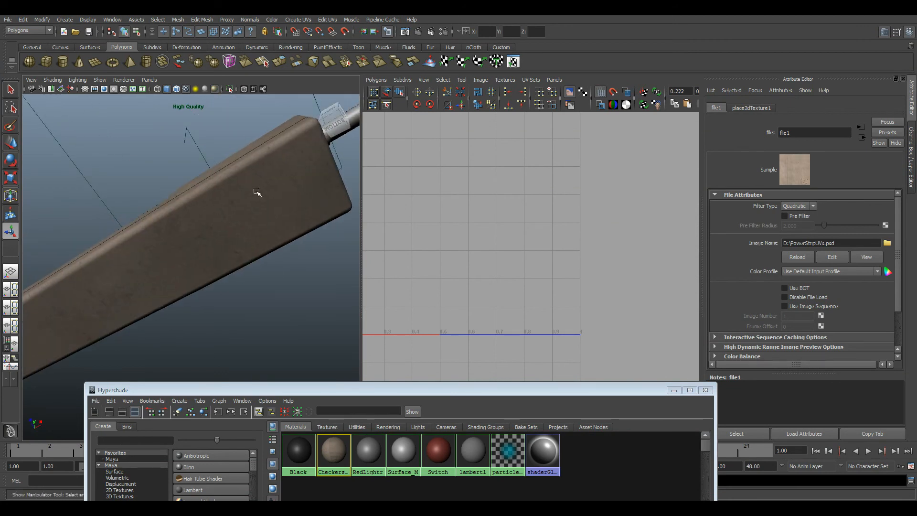
left_click_drag(215, 203, 191, 246)
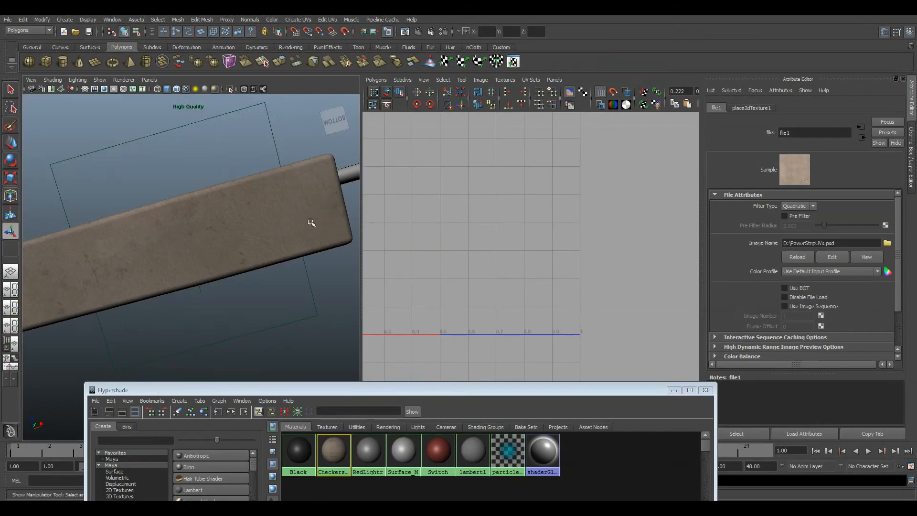
left_click_drag(311, 221, 251, 188)
right_click(252, 188)
scroll(280, 225, "down", 3)
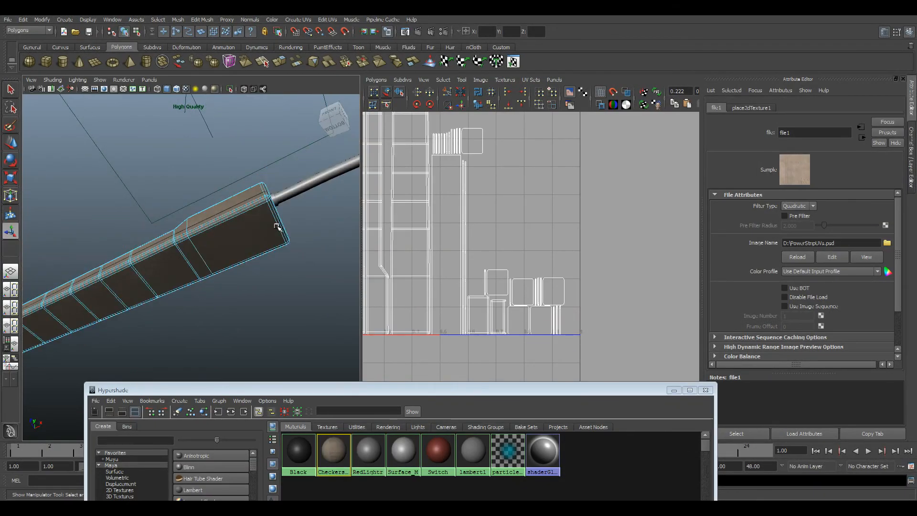
left_click(234, 246)
left_click_drag(537, 257, 468, 293)
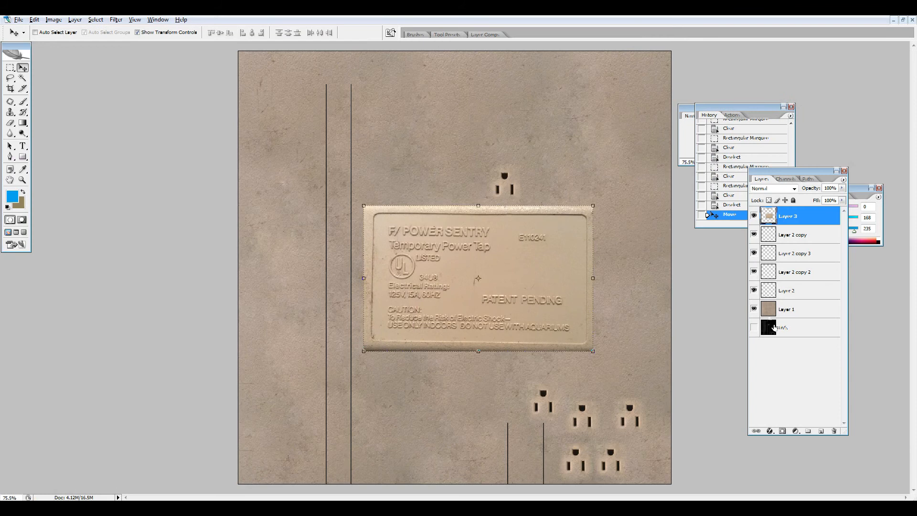
Step: Hide Layer 1 and show the UVs layer in Photoshop, and grow the underside face selection in Maya to identify its shell
left_click(754, 309)
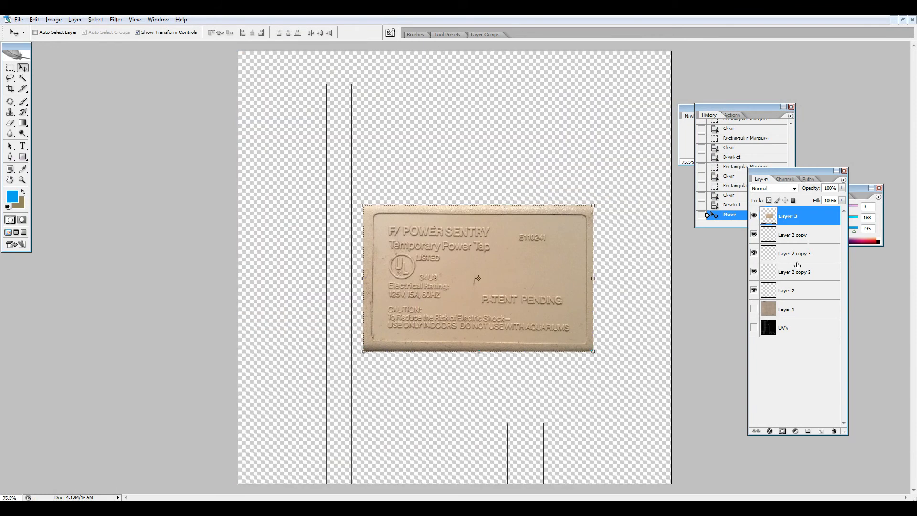
left_click(754, 327)
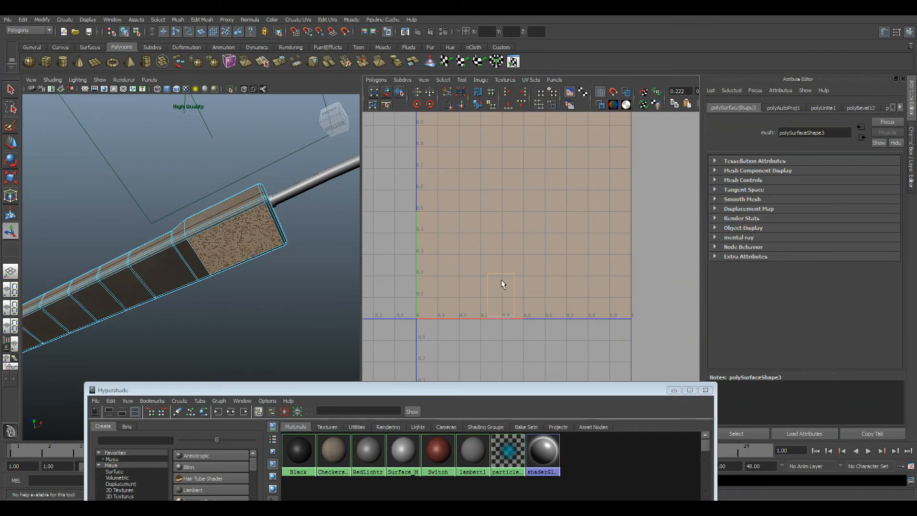
left_click(216, 252)
key("shift+period")
key("shift+period")
key("shift+period")
key("shift+period")
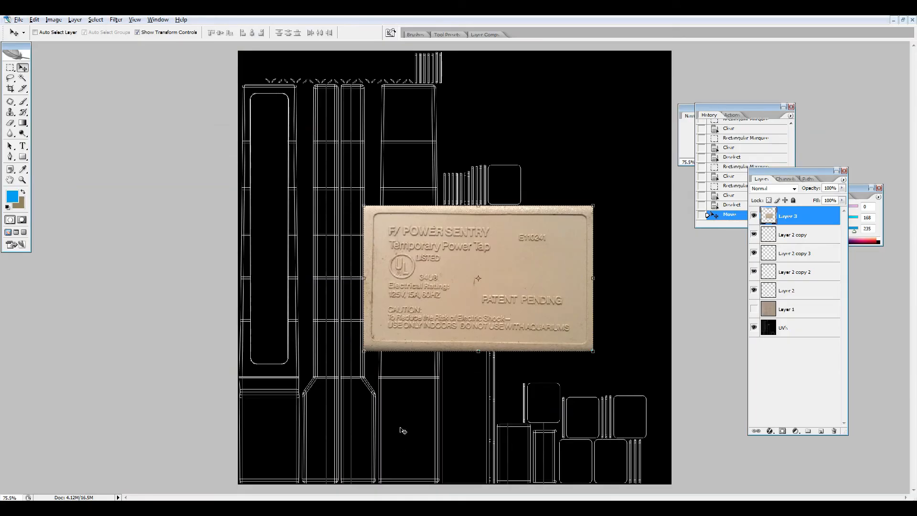
Step: Rotate the label on Layer 3 by -90°, scale it to about 37.3% and fit it inside the underside shell's lowest section
left_click_drag(521, 225, 459, 340)
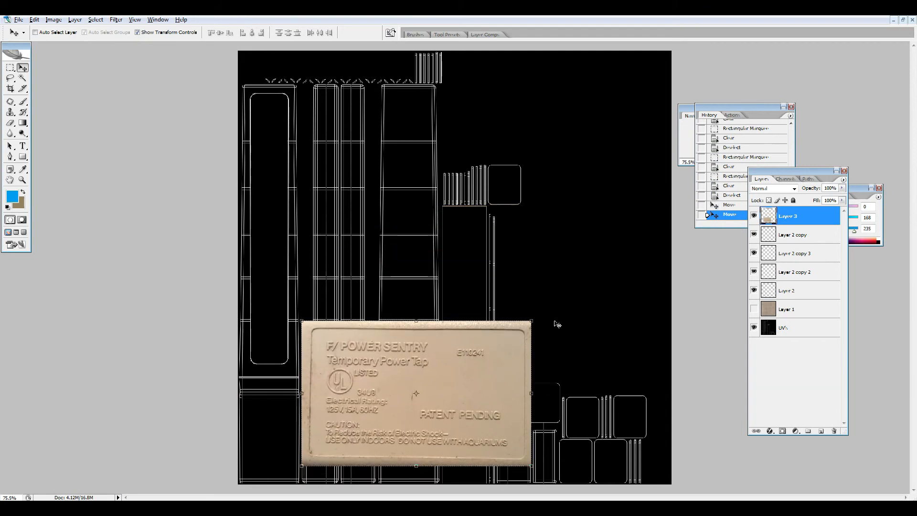
left_click_drag(535, 322, 368, 296)
left_click_drag(489, 277, 398, 407)
left_click_drag(364, 433, 402, 415)
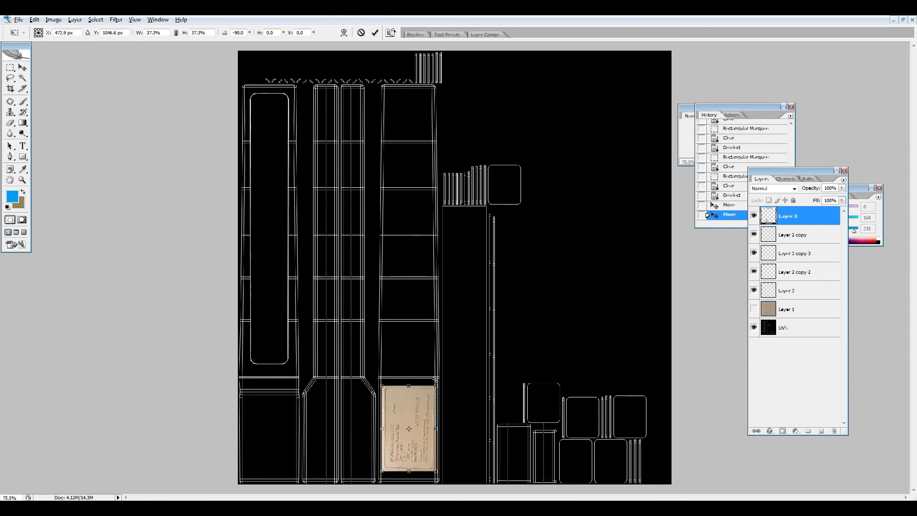
mouse_move(436, 382)
left_mouse_down()
mouse_move(430, 399)
mouse_move(437, 382)
left_mouse_up()
key("Return")
Step: Show Layer 1 again and lower its opacity to 26% so the UV lines show through around the label
key("z")
left_click_drag(373, 362, 442, 470)
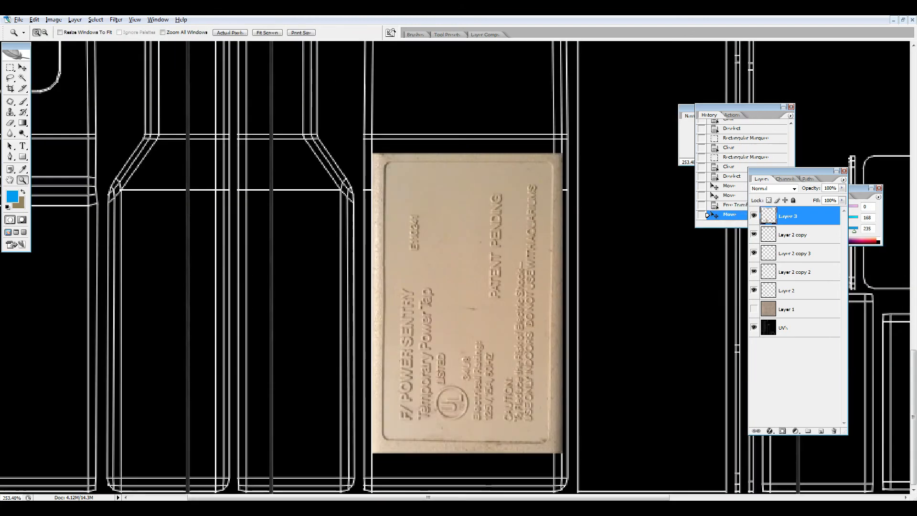
left_click(761, 330)
left_click(784, 311)
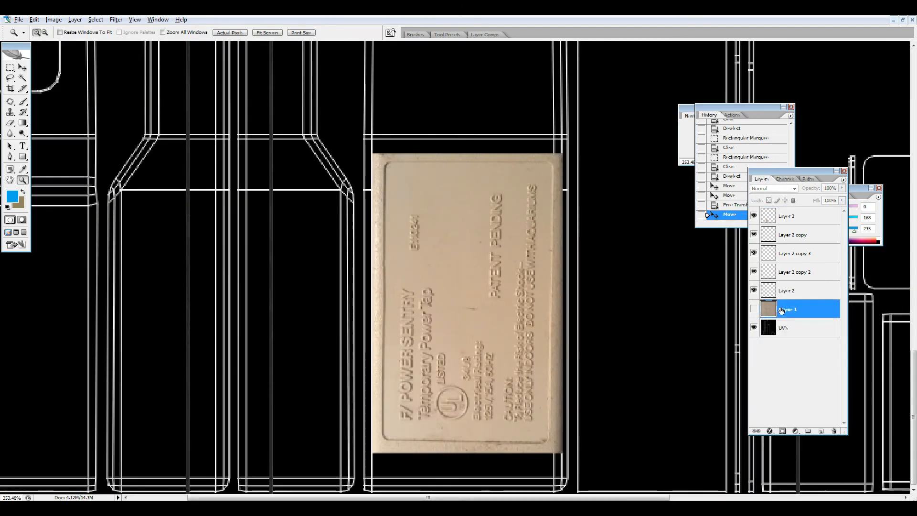
left_click(754, 309)
left_click_drag(842, 187, 807, 199)
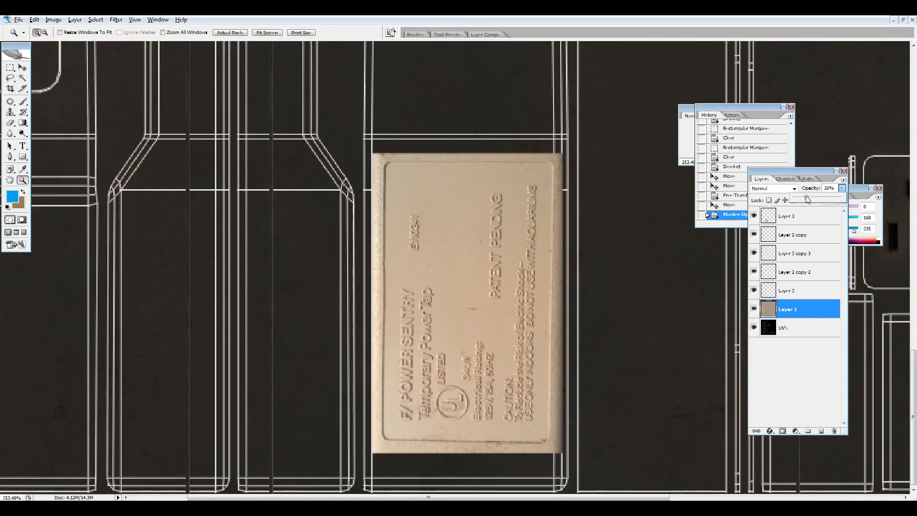
Step: Scale down the text label on Layer 3 and reposition it inside the borders of the underside shell's lowest section
left_click(24, 69)
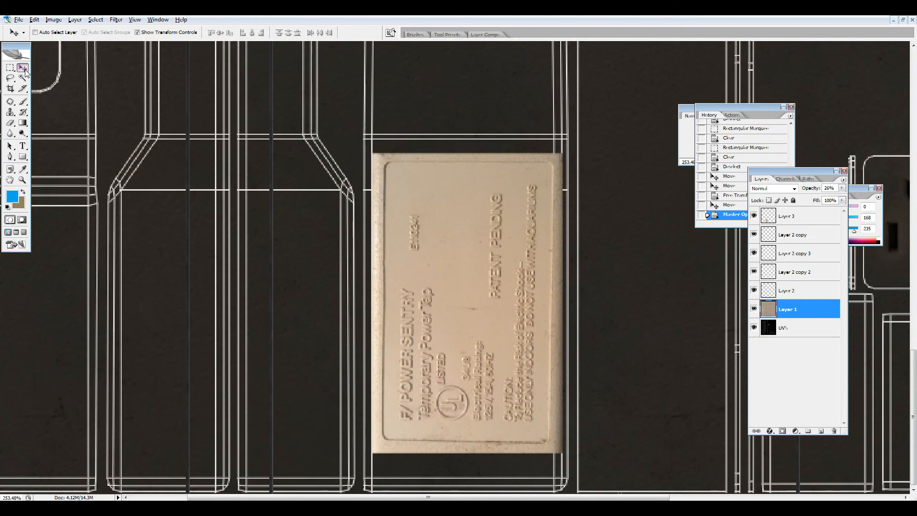
left_click(793, 326)
left_click(792, 314)
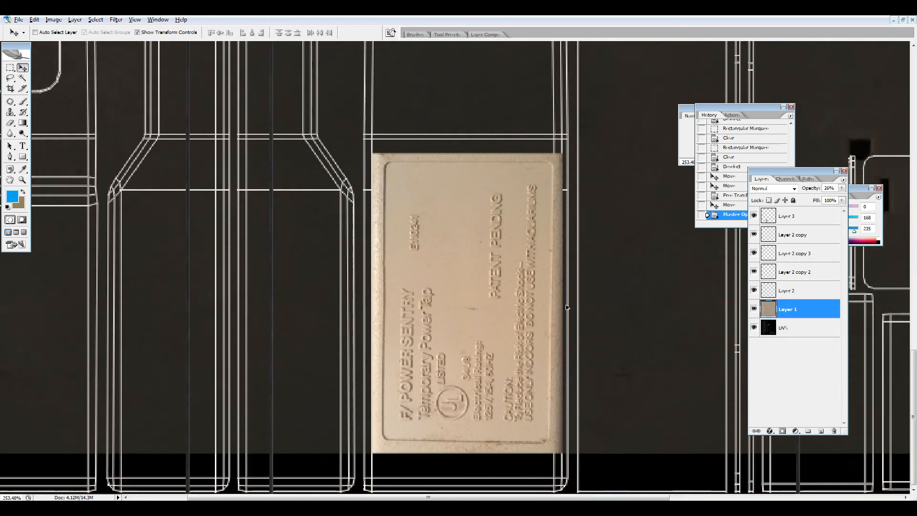
left_click(812, 222)
mouse_move(415, 281)
left_mouse_down()
mouse_move(415, 331)
mouse_move(408, 274)
mouse_move(392, 339)
mouse_move(412, 282)
left_mouse_up()
left_click_drag(568, 152, 558, 168)
mouse_move(489, 304)
left_mouse_down()
mouse_move(497, 317)
mouse_move(490, 311)
left_mouse_up()
left_click_drag(551, 180, 539, 187)
key("Return")
left_click_drag(457, 305, 464, 314)
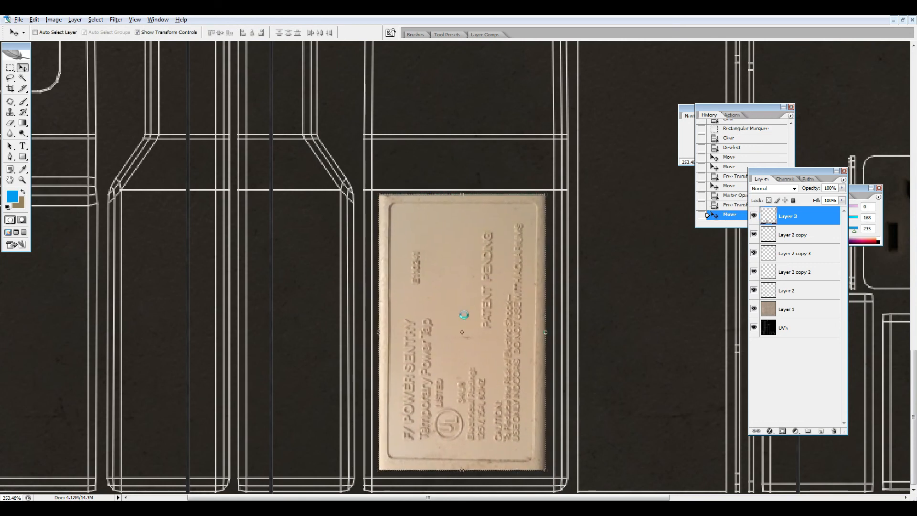
Step: Hide the UVs layer and restore Layer 1's opacity to 100%
left_click(754, 327)
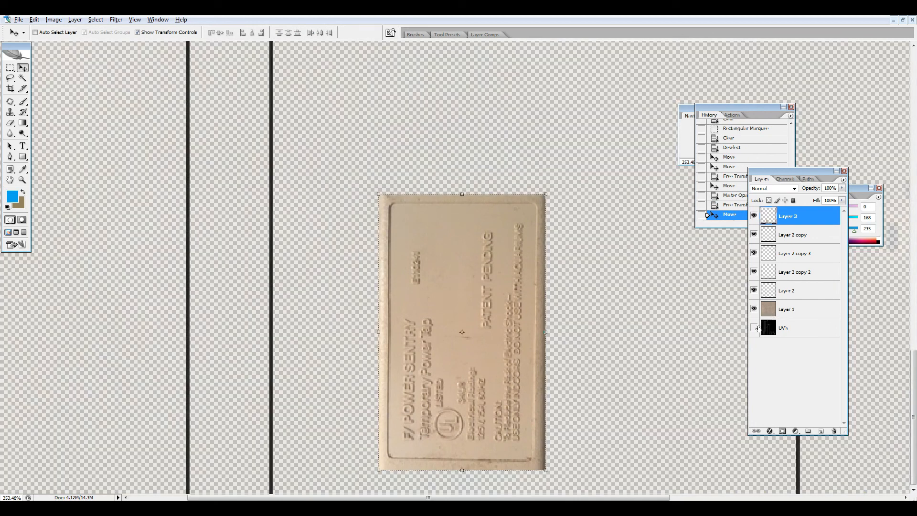
left_click(781, 315)
left_click_drag(842, 188, 849, 205)
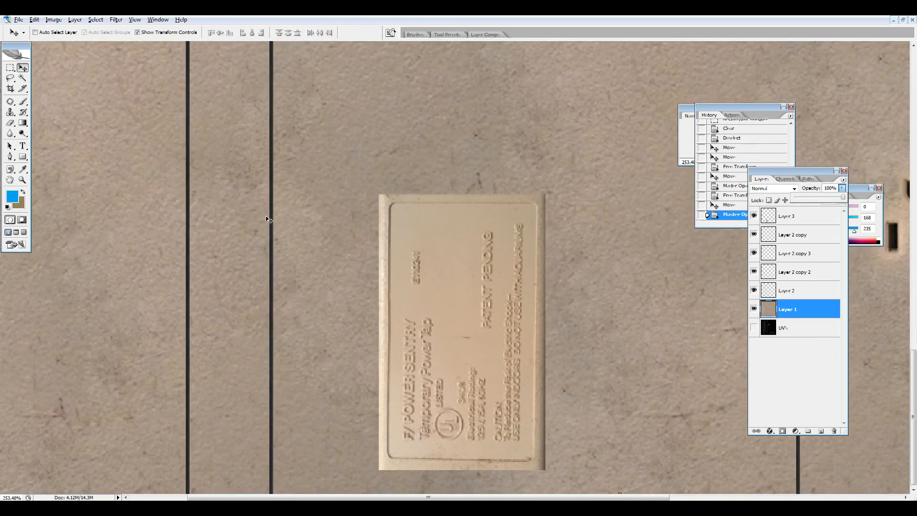
Step: Choose the Healing Brush and merge all visible layers into Layer 1, leaving the hidden UVs layer separate
key("e")
left_click(11, 102)
right_click(10, 112)
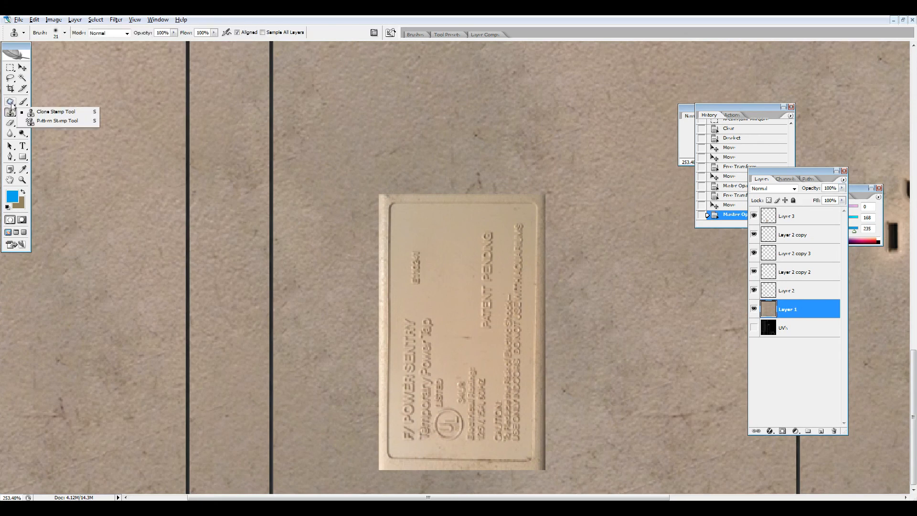
right_click(11, 102)
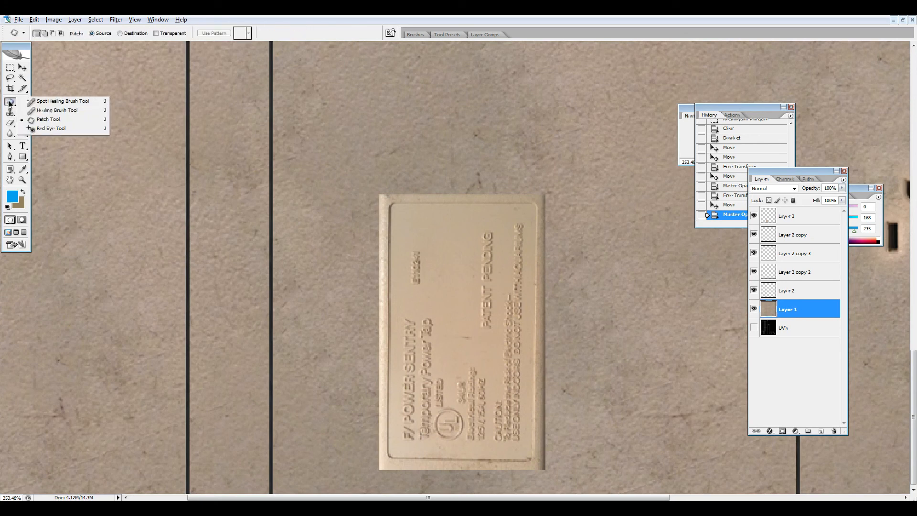
left_click(52, 110)
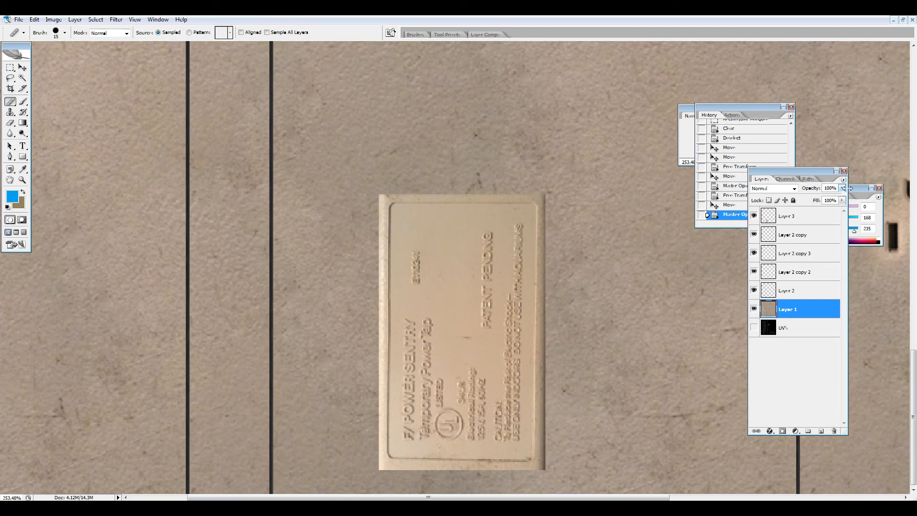
key("shift+ctrl+e")
Step: Heal the label's right and bottom borders into the surrounding plastic, undoing and repainting unsatisfactory strokes
mouse_move(549, 191)
left_mouse_down()
mouse_move(548, 458)
mouse_move(545, 471)
mouse_move(505, 471)
mouse_move(576, 460)
mouse_move(519, 472)
mouse_move(375, 472)
left_mouse_up()
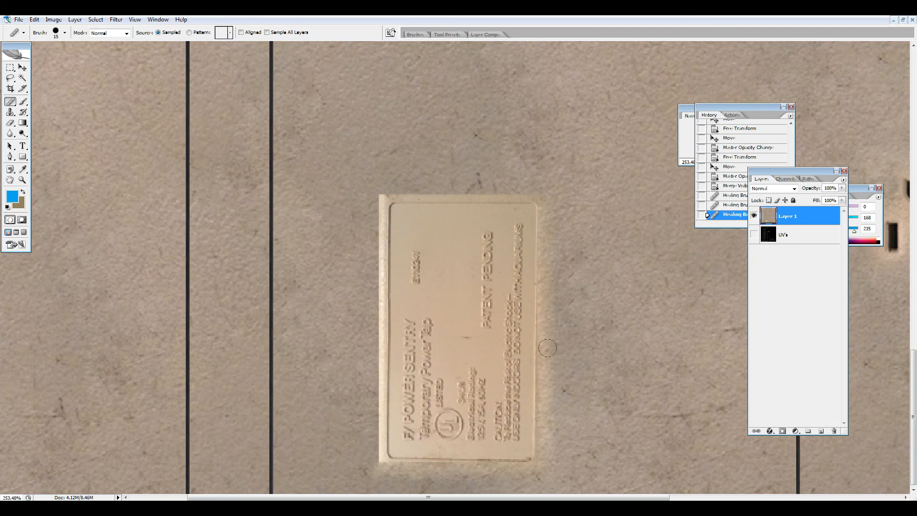
key("ctrl+z")
mouse_move(495, 472)
left_mouse_down()
mouse_move(340, 470)
mouse_move(461, 471)
left_mouse_up()
key("ctrl+z")
key("ctrl+z")
left_click_drag(389, 476, 380, 473)
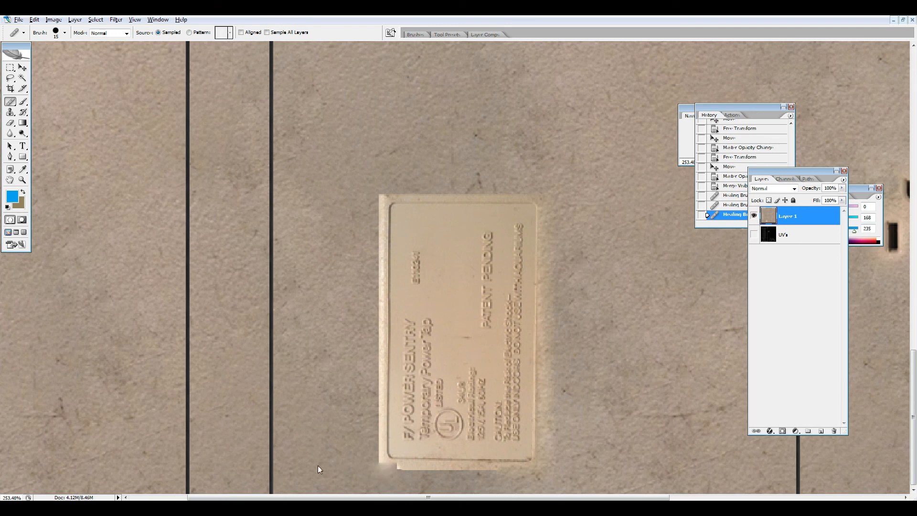
key("ctrl+z")
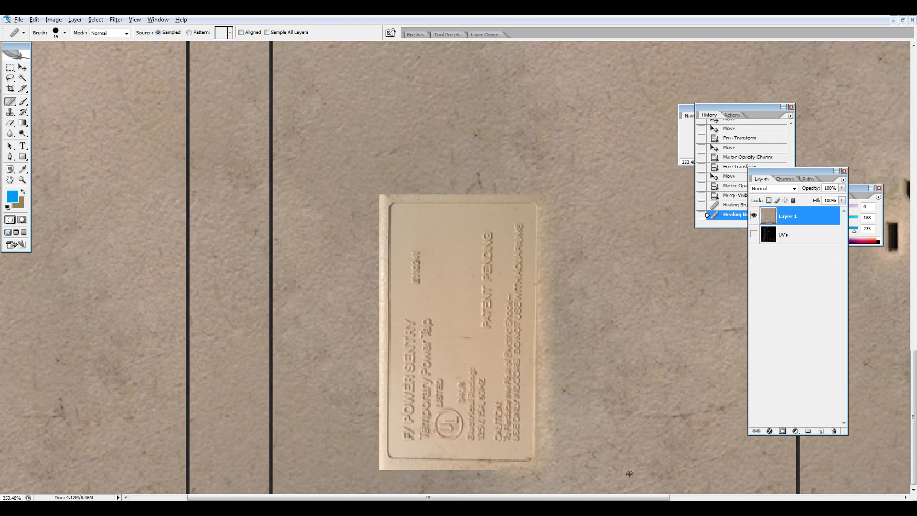
left_click_drag(545, 470, 370, 471)
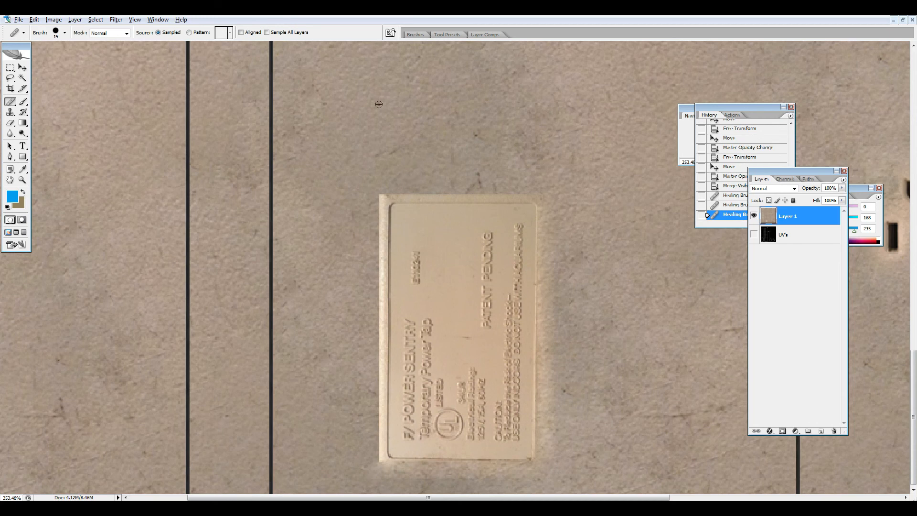
Step: Heal the label's left and top borders into the surrounding plastic with the Healing Brush
left_click(365, 198)
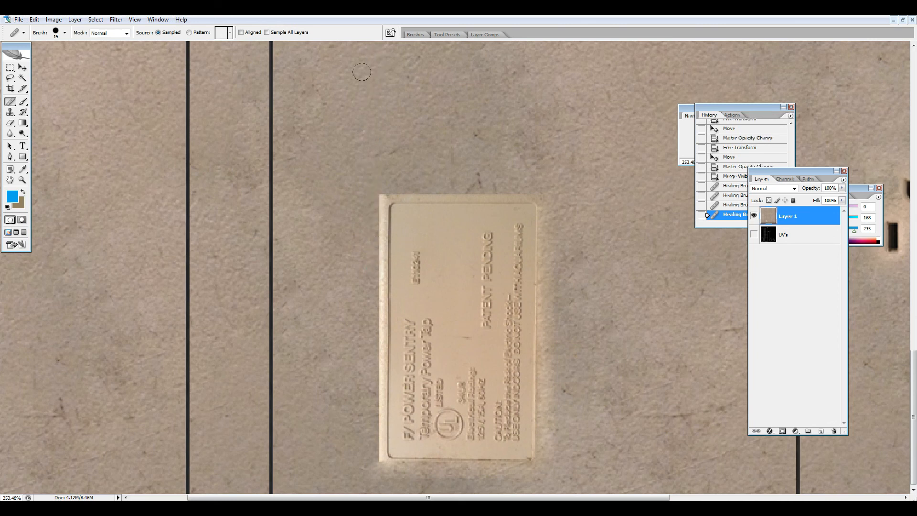
left_click_drag(377, 192, 379, 477)
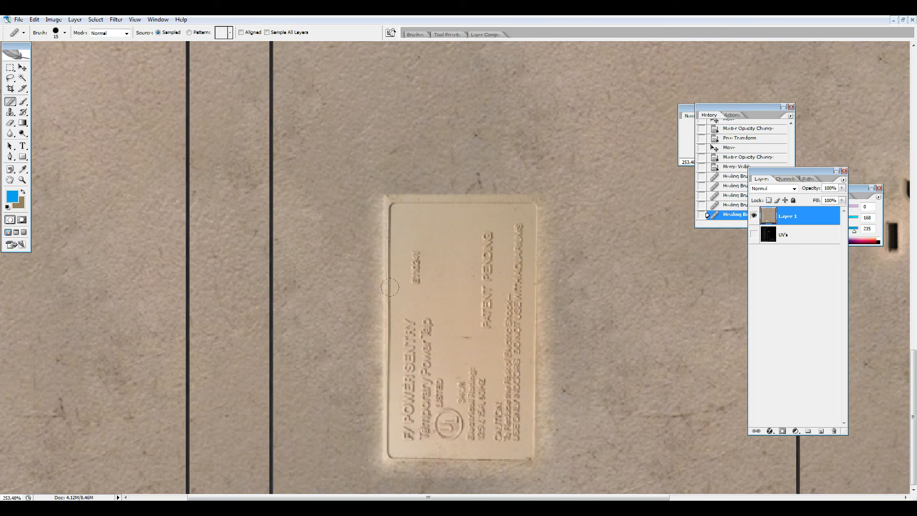
left_click_drag(372, 193, 530, 192)
key("ctrl+z")
left_click_drag(375, 187, 509, 192)
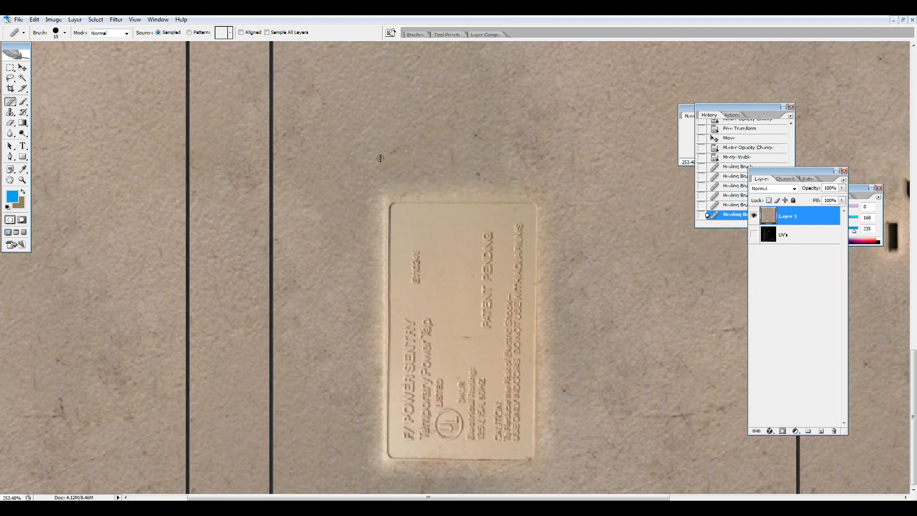
Step: Try to clean up the label's upper-left corner with a few more Healing Brush strokes
left_click(380, 204)
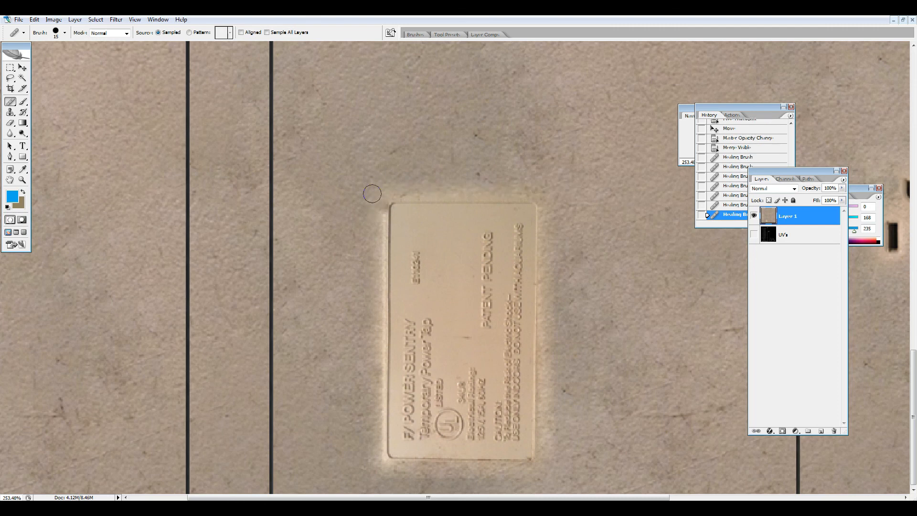
left_click_drag(376, 218, 375, 247)
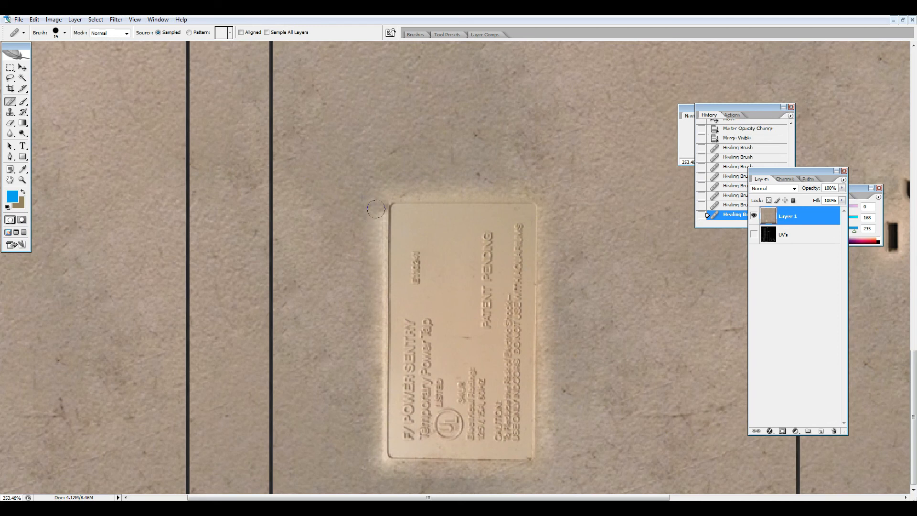
left_click(378, 215)
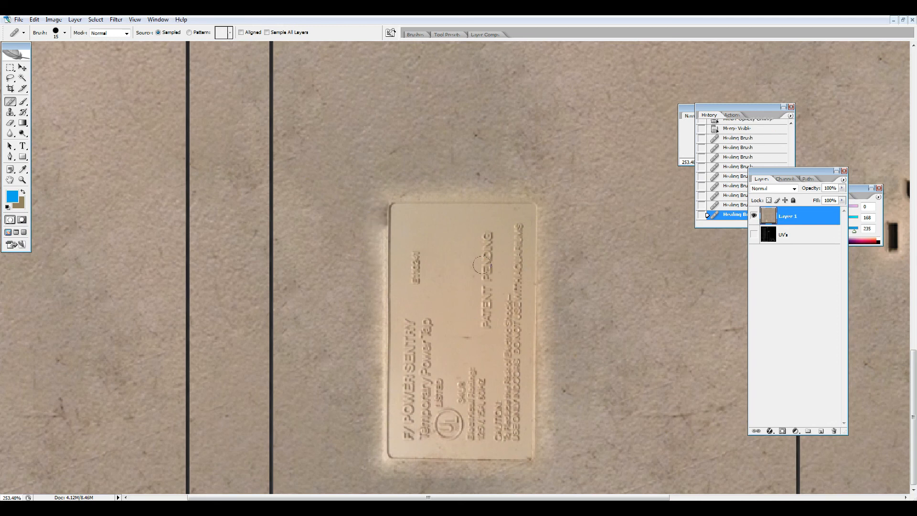
Step: Check how the label's healed borders blend with the plastic, both in the whole texture and close up
key("z")
right_click(446, 242)
left_click(459, 249)
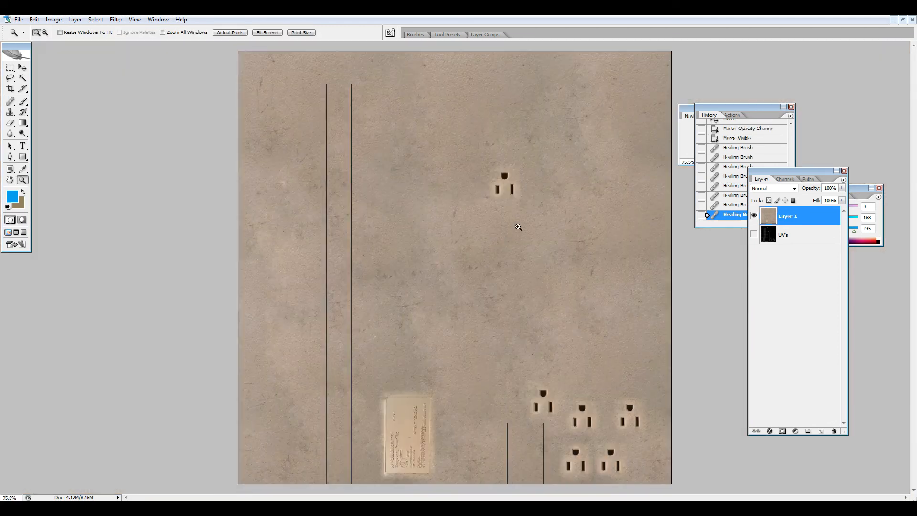
left_click_drag(384, 364, 471, 484)
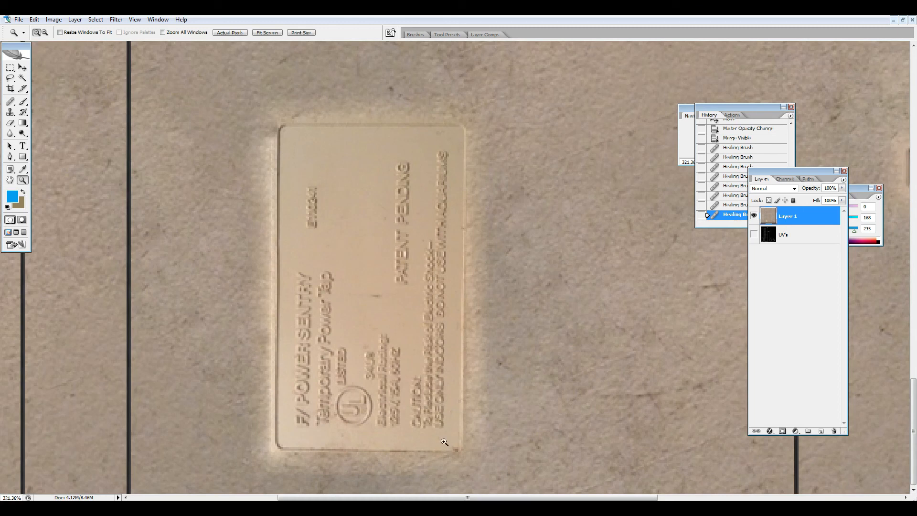
left_click(495, 188, "alt")
right_click(286, 228)
left_click(324, 252)
left_click_drag(293, 326, 506, 492)
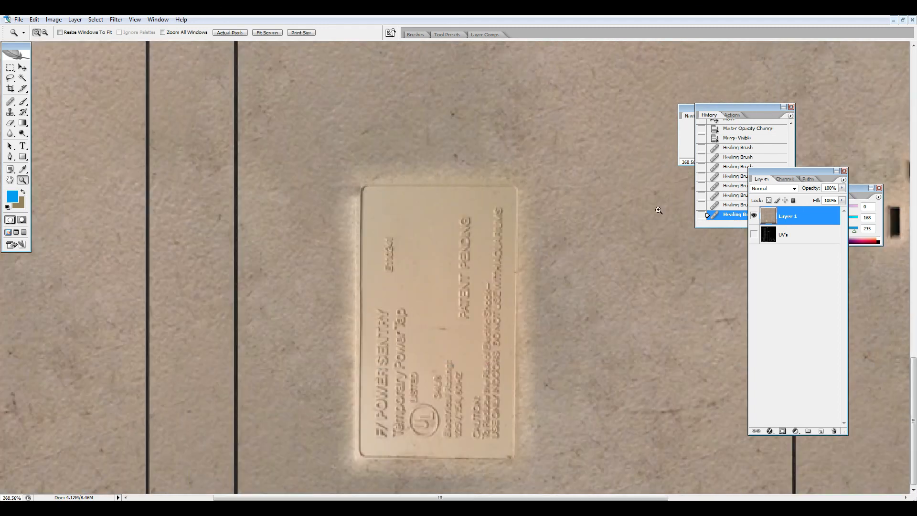
Step: Delete the last healing strokes at the label's upper-left corner from the history
left_click(731, 115)
left_click(779, 223)
key("Return")
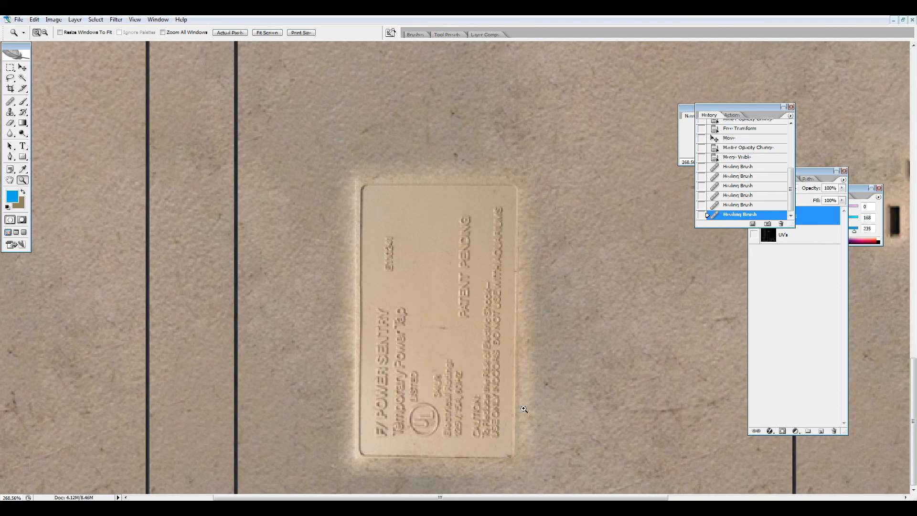
Step: Fit the texture on screen, switch to Maya and reload PowerStripUVs.psd in the Checkers material's file texture
right_click(548, 259)
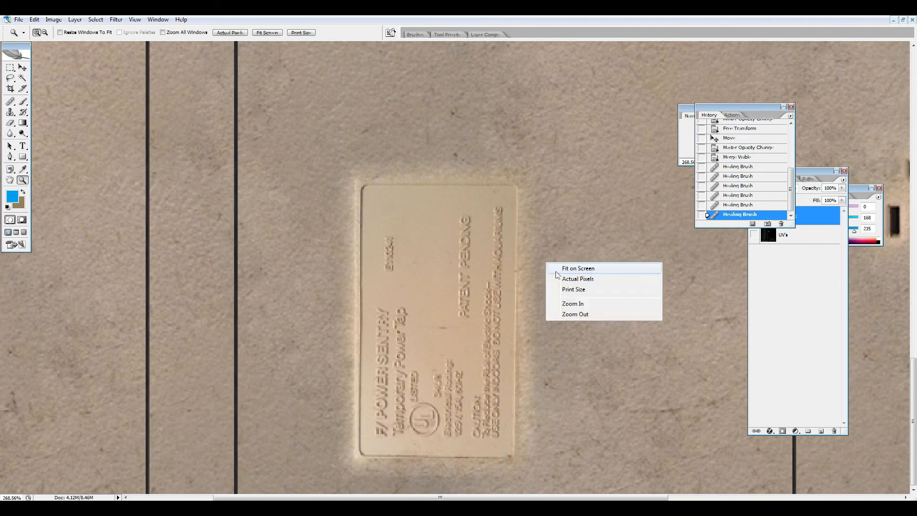
left_click(556, 264)
key("alt+Tab")
left_click(334, 452)
left_click(883, 217)
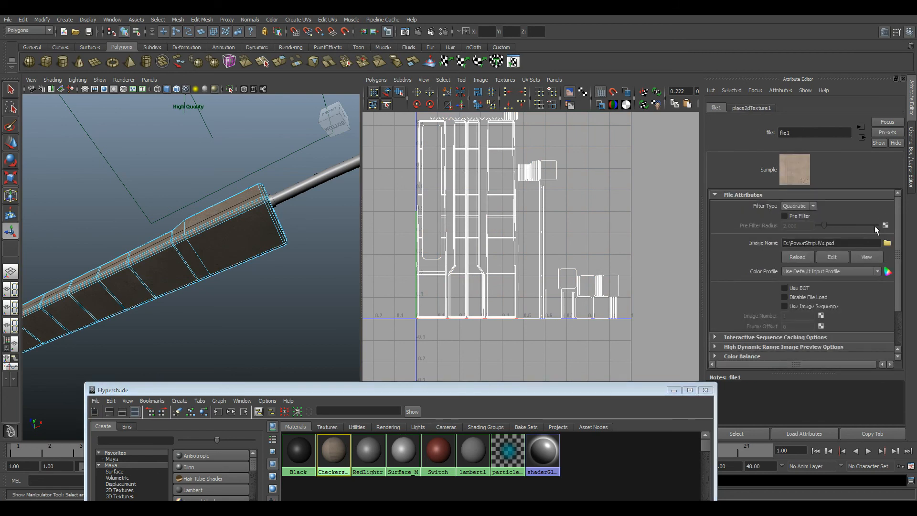
Step: Deselect the model and inspect the underside label, then the outlets, seams and sides of the textured power strip
left_click(292, 256)
left_click_drag(293, 256, 86, 225)
left_click_drag(268, 240, 227, 223)
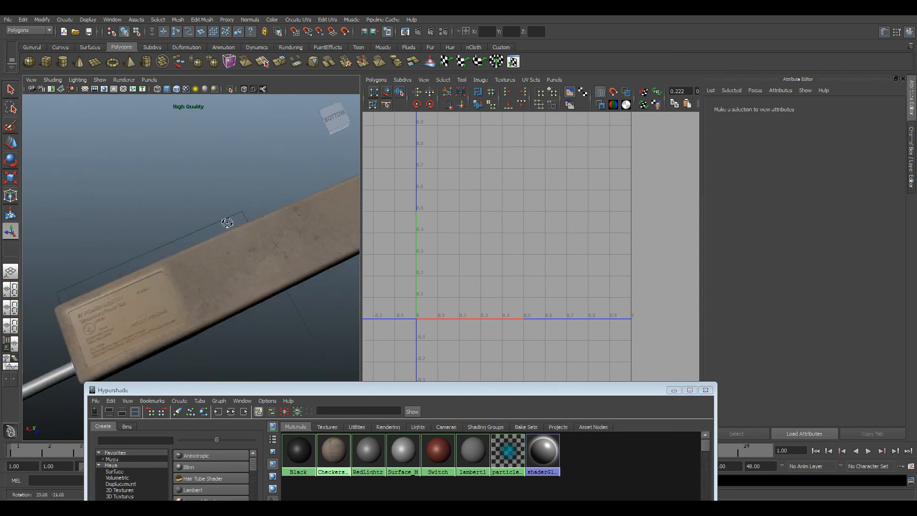
scroll(258, 331, "up", 5)
left_click_drag(258, 331, 307, 235)
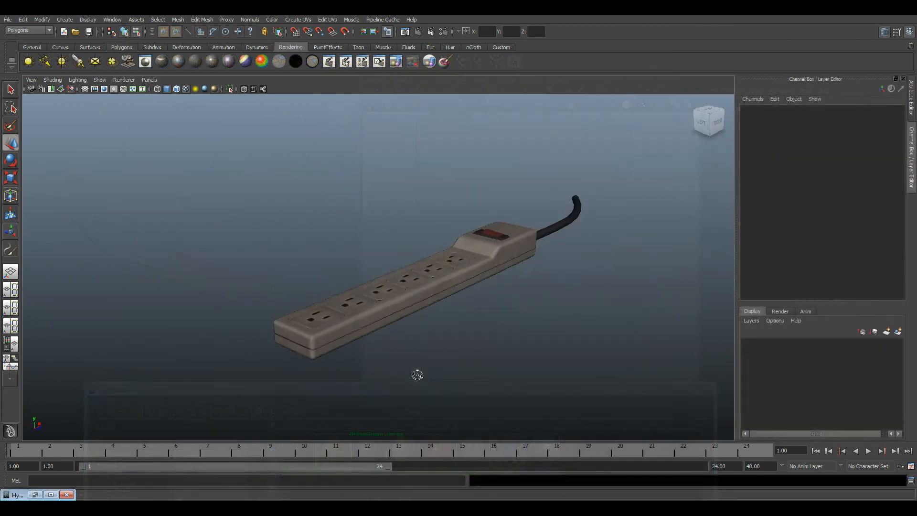
left_click_drag(417, 375, 465, 414)
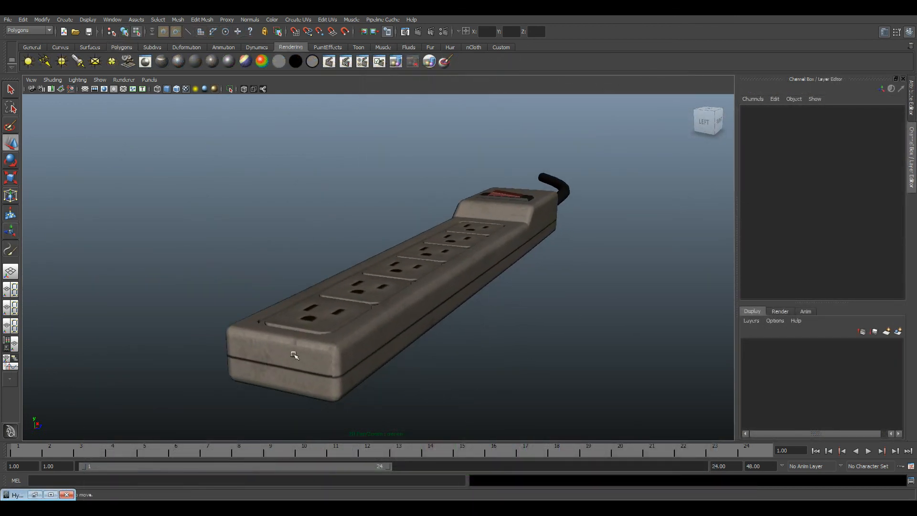
left_click_drag(542, 348, 381, 347)
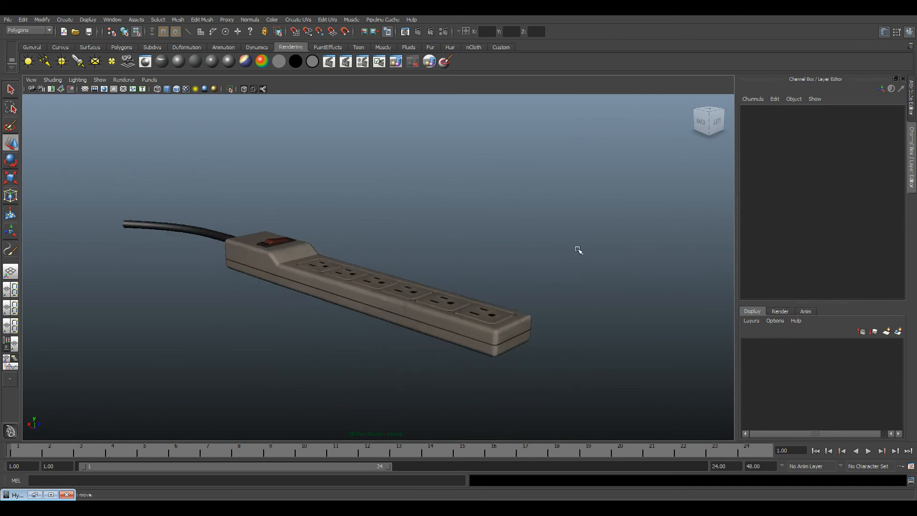